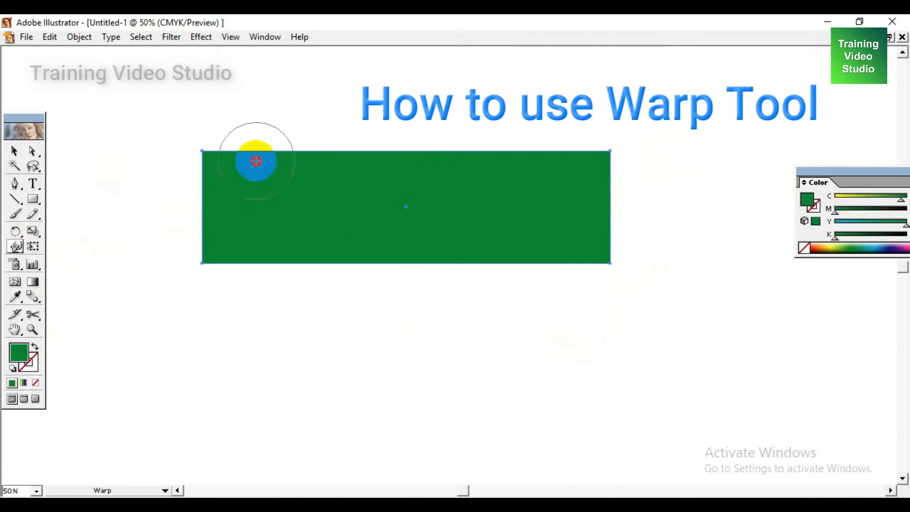
# Warp the green rectangle's top edge with a dip left of centre and raised bumps near the middle and right corner
pyautogui.moveTo(353, 132); pyautogui.dragTo(364, 182)
pyautogui.moveTo(466, 174); pyautogui.dragTo(462, 146)
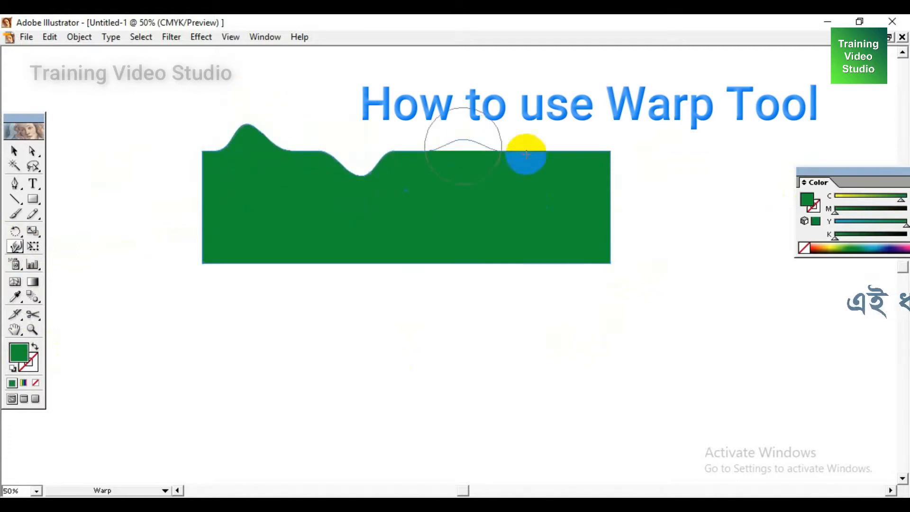
pyautogui.moveTo(625, 167); pyautogui.dragTo(624, 140)
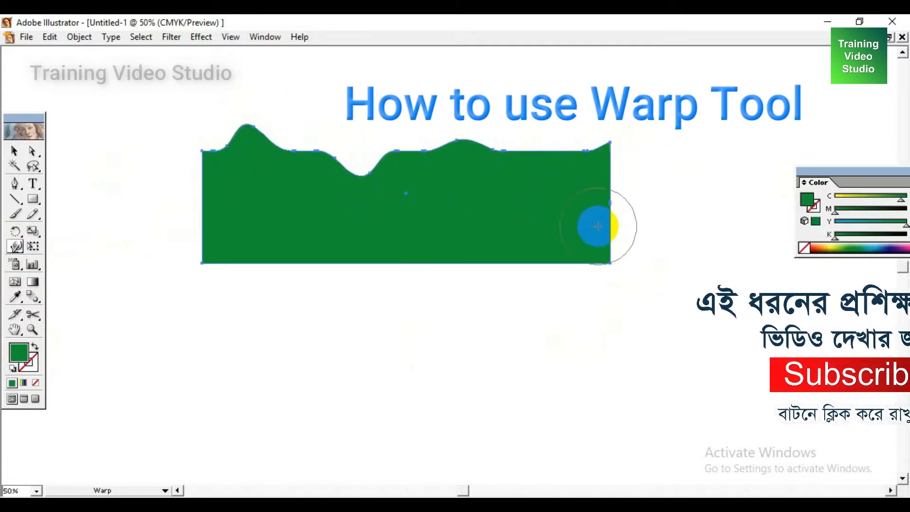
# Undo all the warp strokes along the green rectangle's top edge
pyautogui.hotkey('ctrl', 'z')
pyautogui.hotkey('ctrl', 'z')
pyautogui.hotkey('ctrl', 'z')
pyautogui.hotkey('ctrl', 'z')
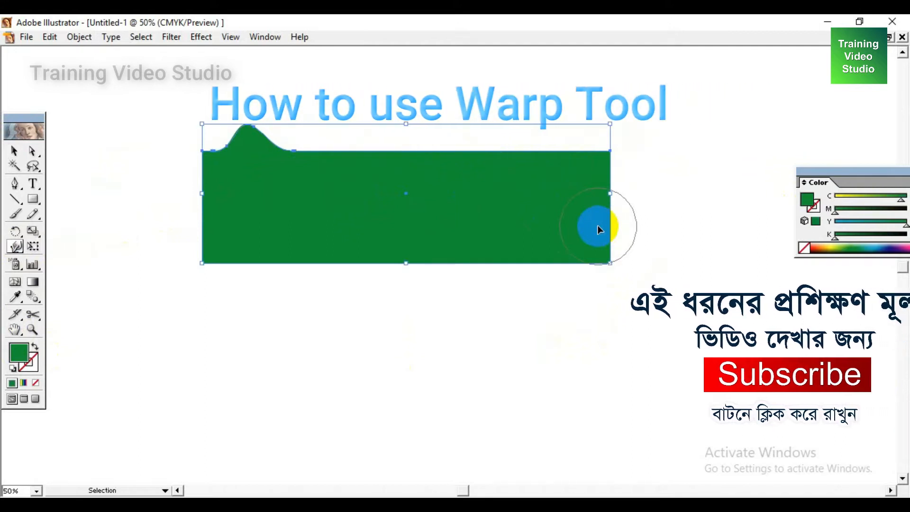
# Set the Warp tool's brush width to 1 in and warp peaks and a dip into the left part of the rectangle's top edge
pyautogui.click(16, 246)
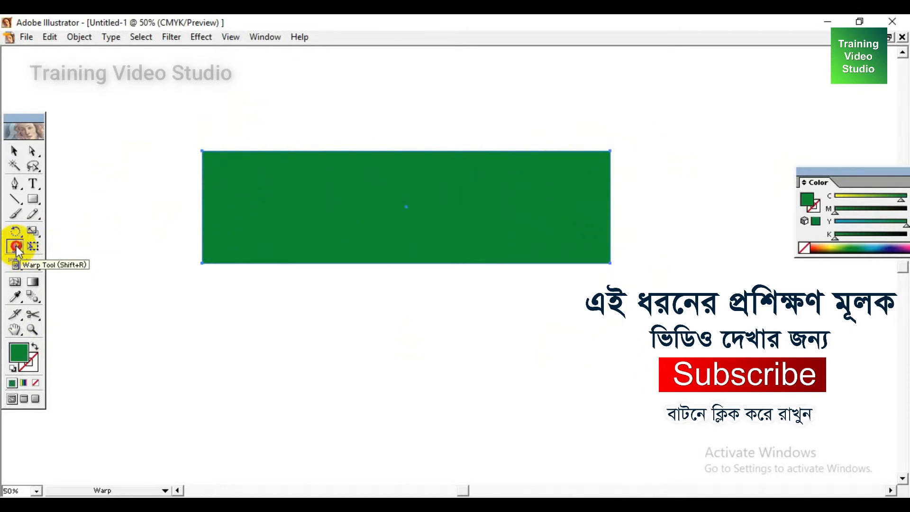
pyautogui.doubleClick(16, 245)
pyautogui.moveTo(431, 139); pyautogui.dragTo(618, 97)
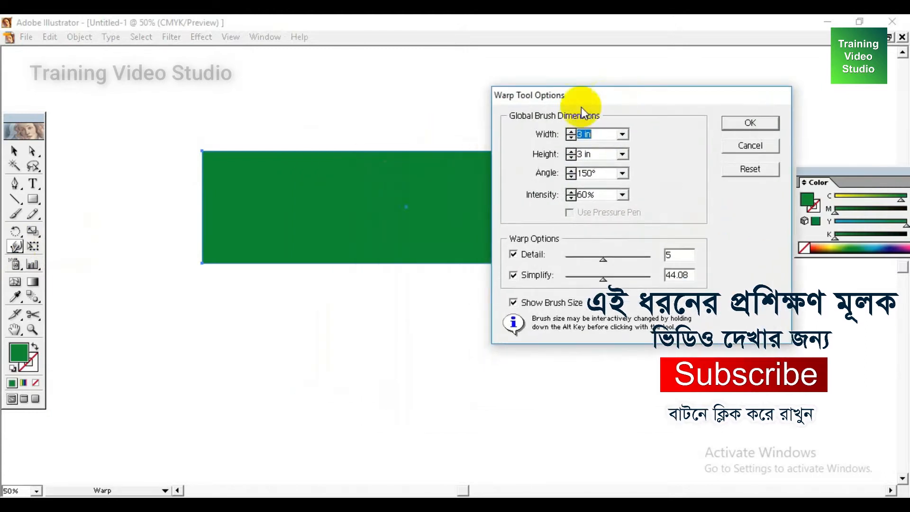
pyautogui.click(594, 133)
pyautogui.moveTo(594, 133); pyautogui.dragTo(576, 134)
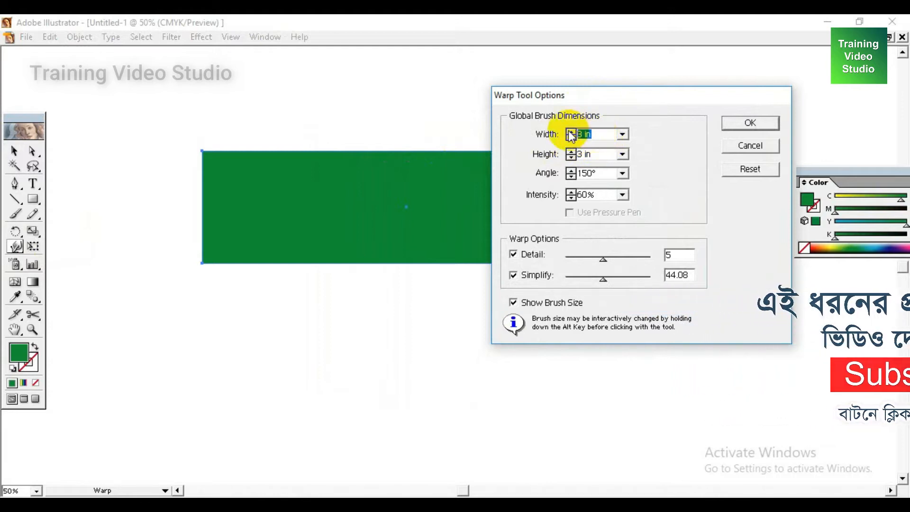
pyautogui.write('1')
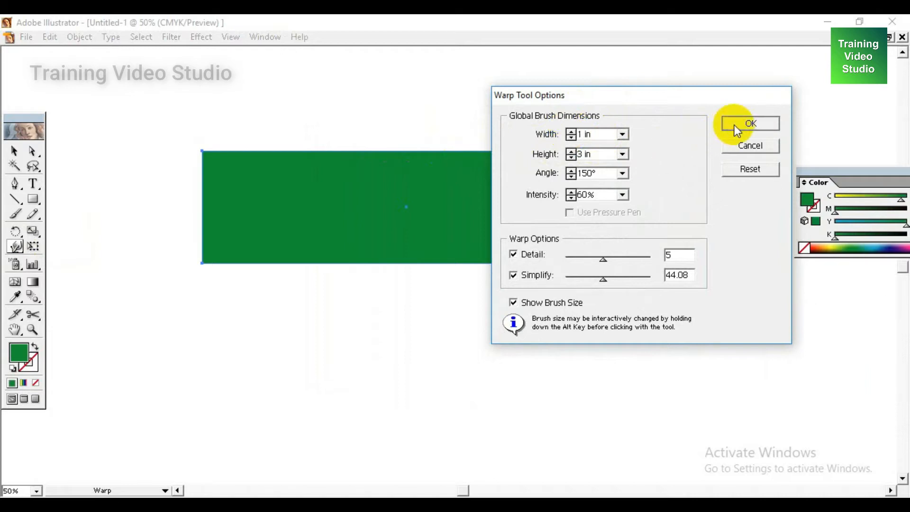
pyautogui.click(747, 124)
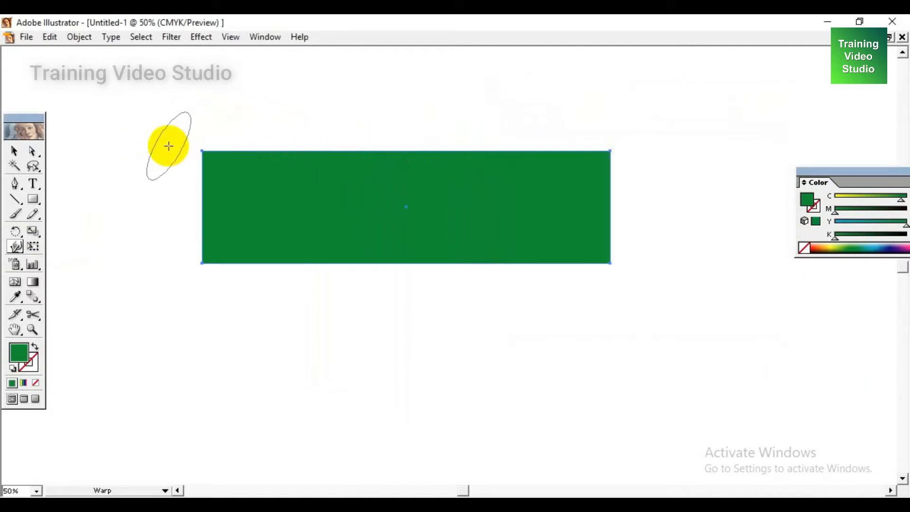
pyautogui.moveTo(220, 155); pyautogui.dragTo(247, 128)
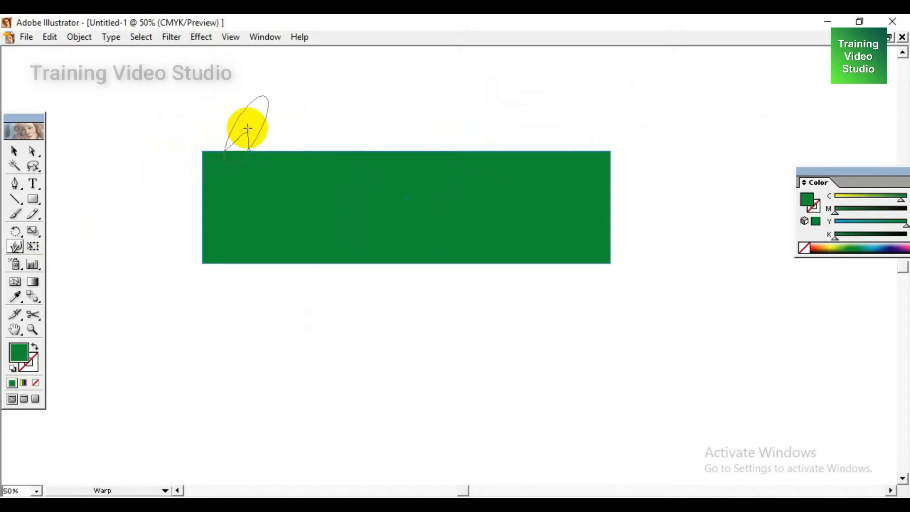
pyautogui.moveTo(291, 152)
pyautogui.mouseDown()
pyautogui.moveTo(329, 188)
pyautogui.moveTo(341, 133)
pyautogui.mouseUp()
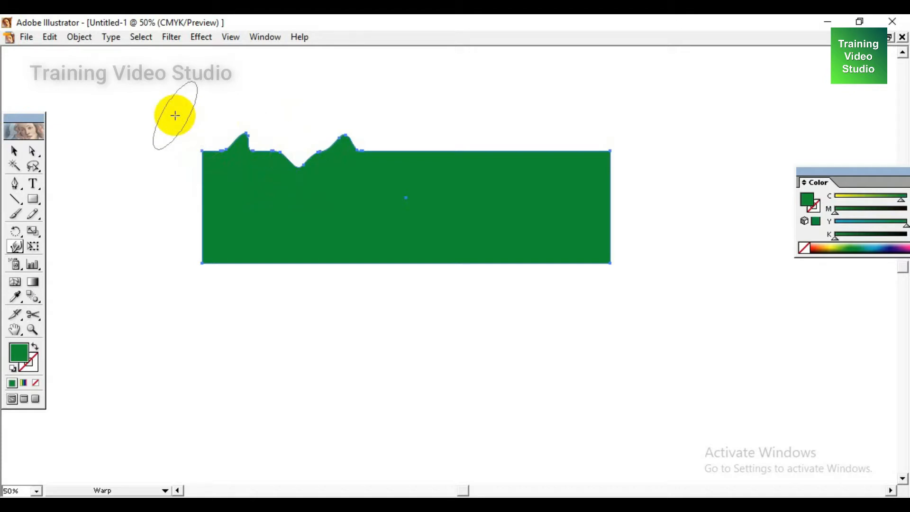
# Set the Warp tool's brush angle to 0°
pyautogui.doubleClick(15, 251)
pyautogui.moveTo(431, 138); pyautogui.dragTo(583, 102)
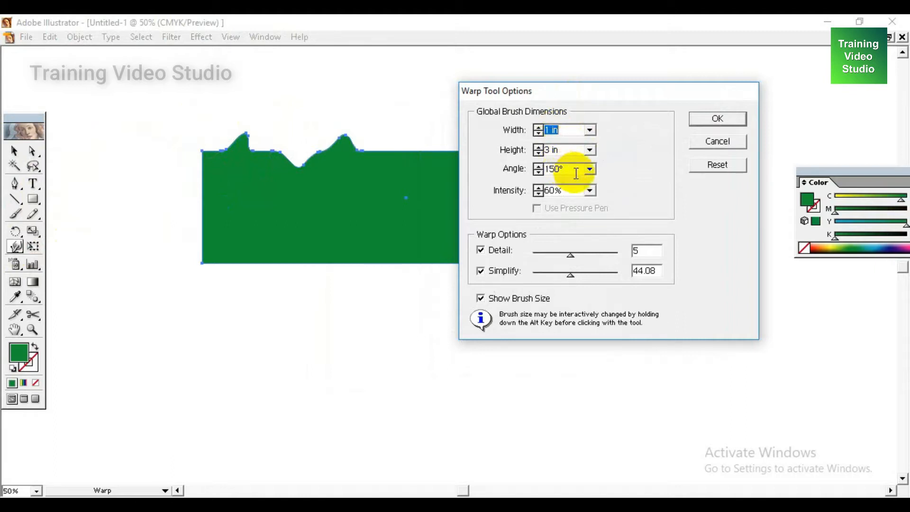
pyautogui.click(589, 170)
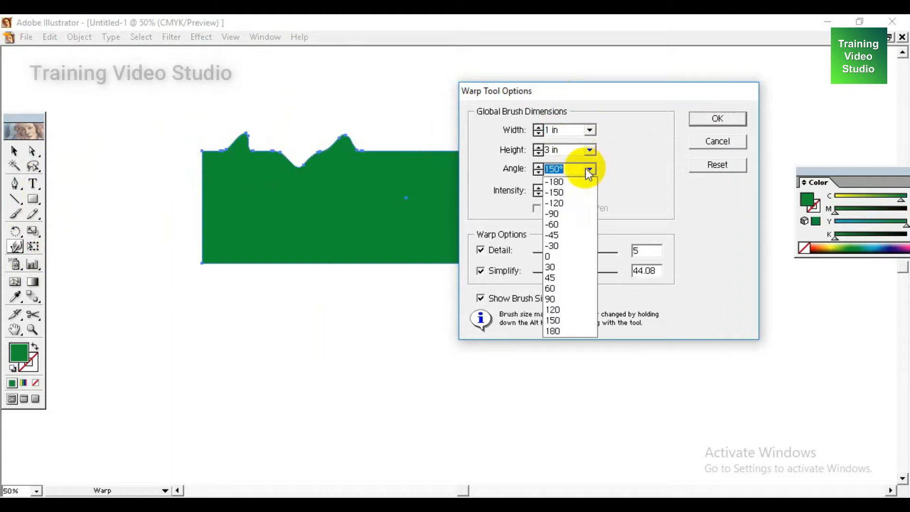
pyautogui.click(564, 256)
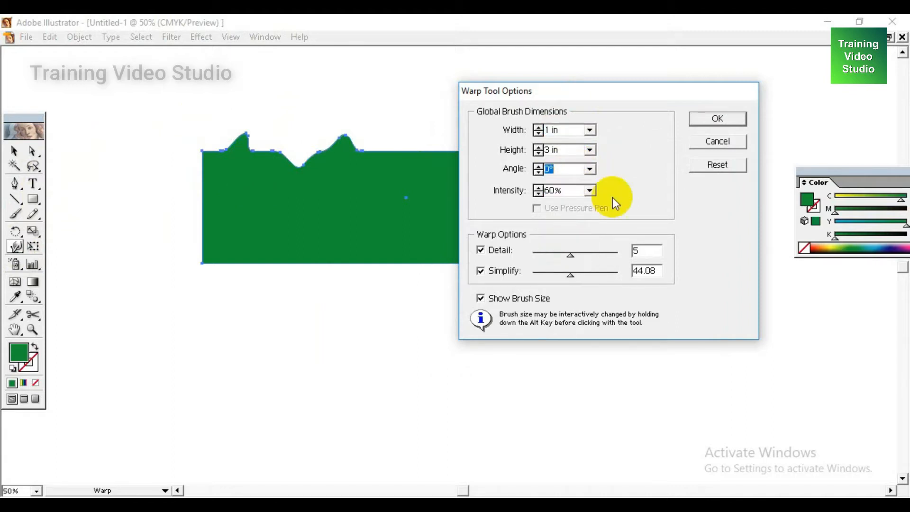
pyautogui.click(716, 126)
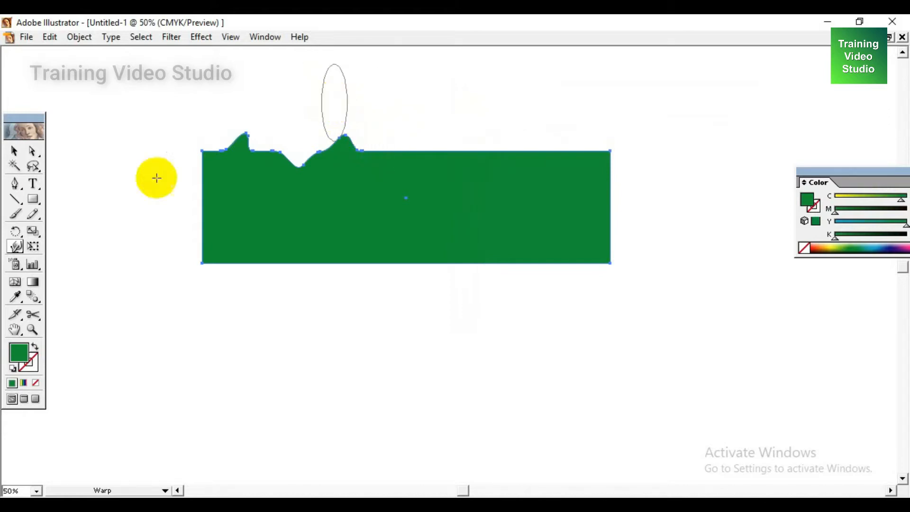
# Set both the width and height of the Warp tool's brush to 2 in
pyautogui.doubleClick(19, 244)
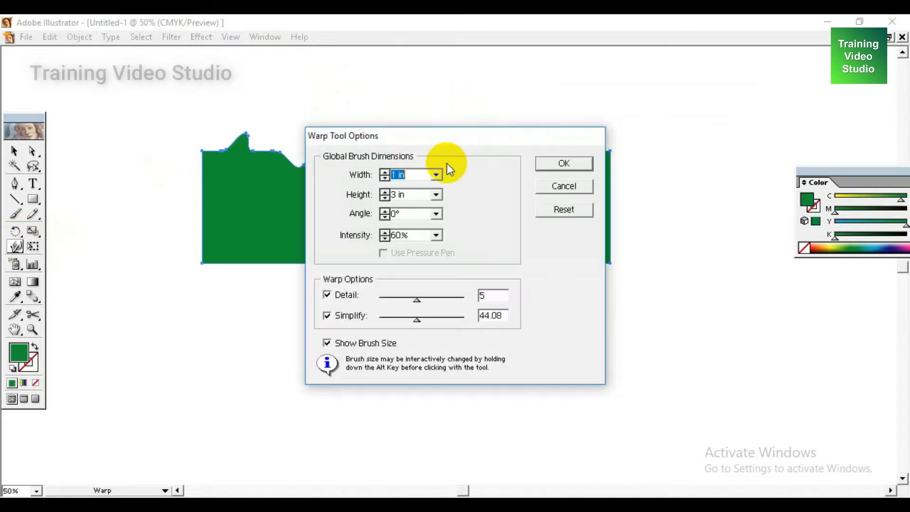
pyautogui.moveTo(429, 195); pyautogui.dragTo(371, 175)
pyautogui.write('2')
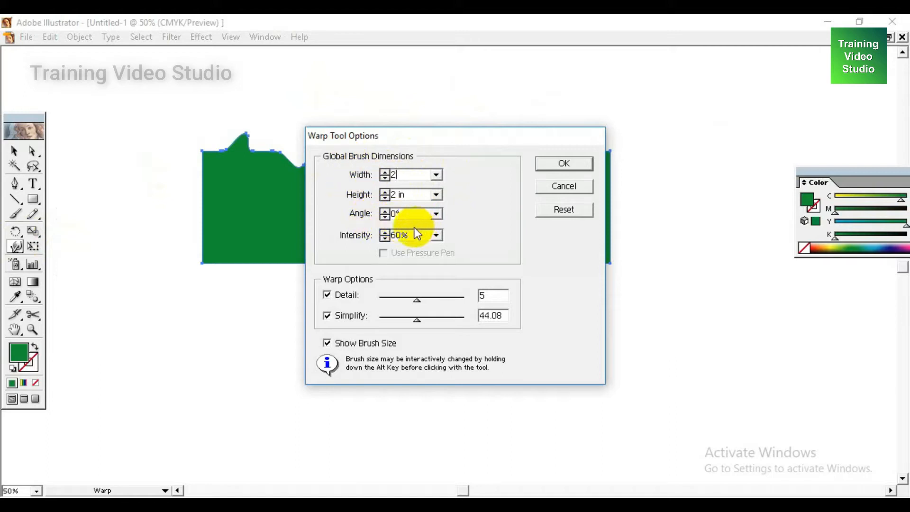
pyautogui.click(564, 164)
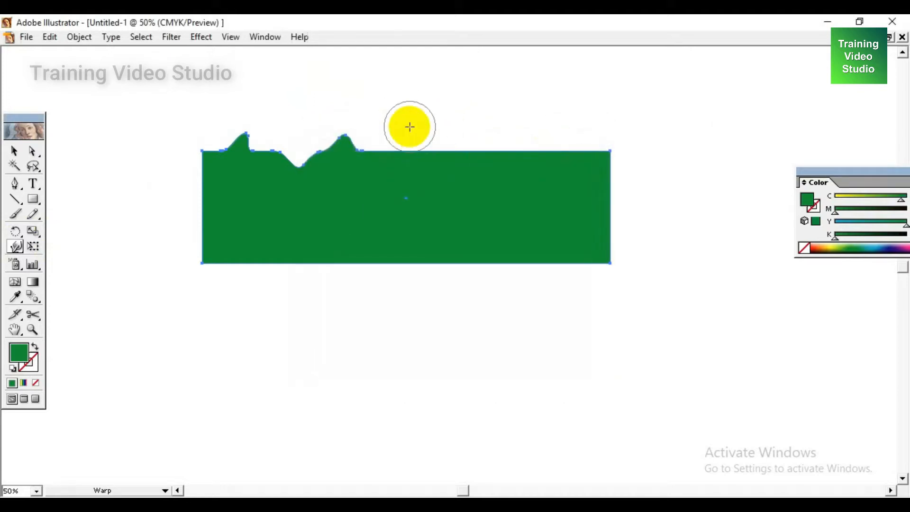
# Try the round brush on the middle of the rectangle's top edge and undo all the warp strokes
pyautogui.moveTo(388, 162)
pyautogui.mouseDown()
pyautogui.moveTo(414, 102)
pyautogui.moveTo(441, 102)
pyautogui.moveTo(445, 175)
pyautogui.moveTo(482, 134)
pyautogui.mouseUp()
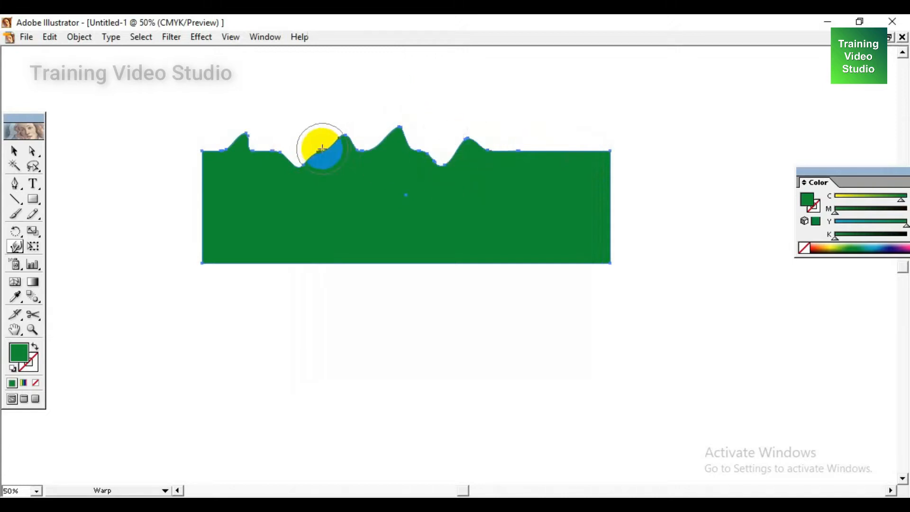
pyautogui.hotkey('ctrl', 'z')
pyautogui.hotkey('ctrl', 'z')
pyautogui.hotkey('ctrl', 'z')
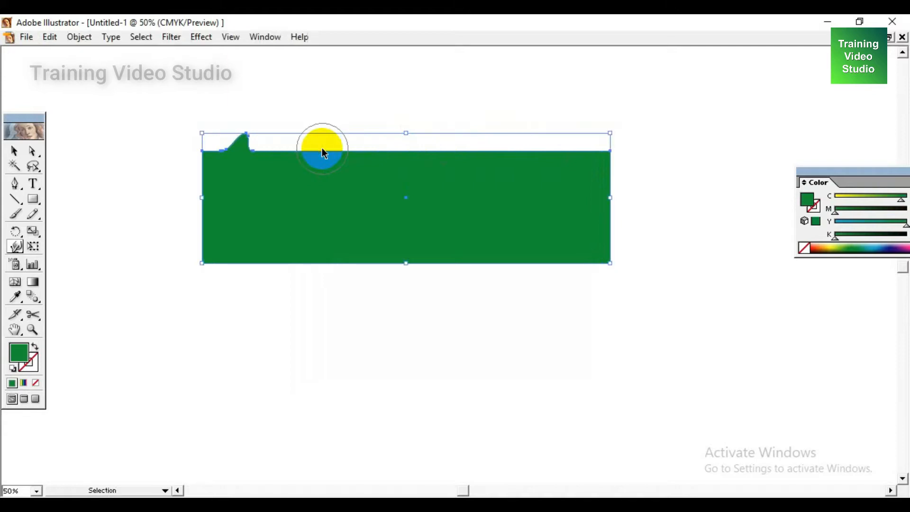
pyautogui.hotkey('ctrl', 'z')
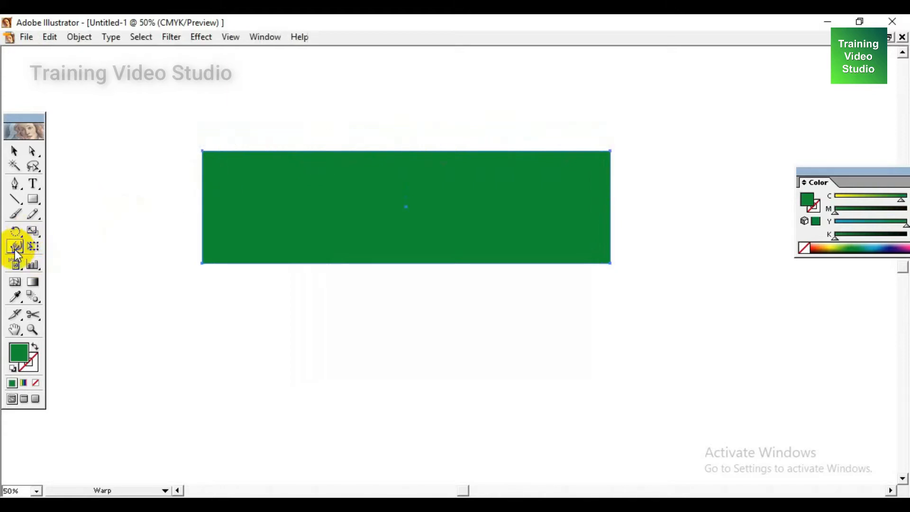
# Set the Warp tool's intensity to 10%
pyautogui.doubleClick(16, 247)
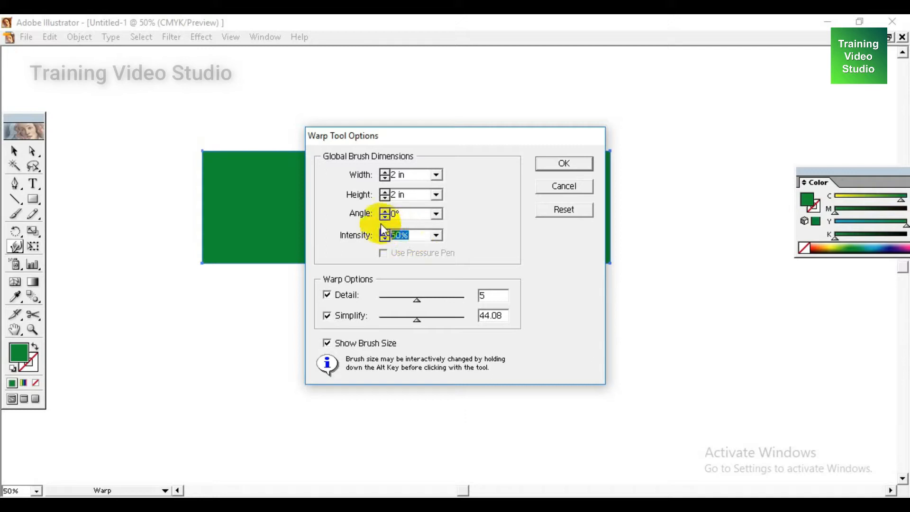
pyautogui.write('10')
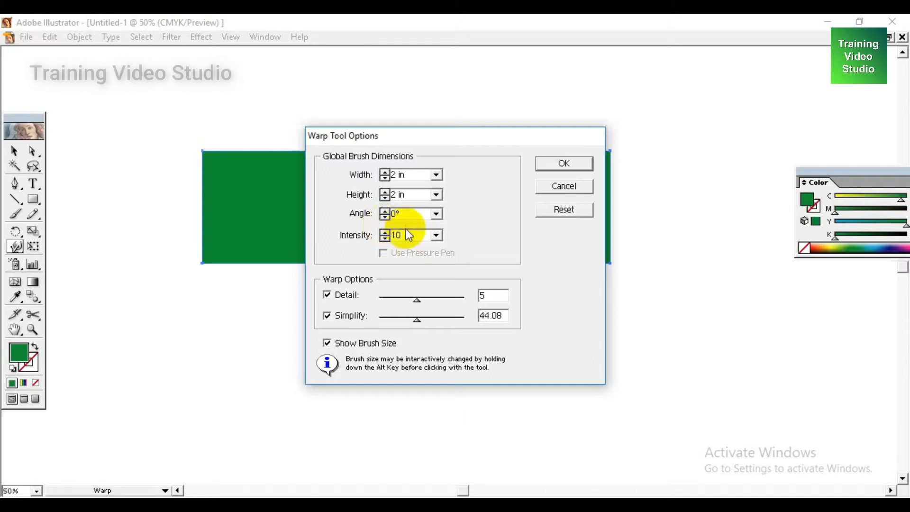
pyautogui.click(556, 166)
# Warp five slight bumps upward along the rectangle's top edge at the low intensity
pyautogui.moveTo(379, 157); pyautogui.dragTo(376, 126)
pyautogui.moveTo(419, 158); pyautogui.dragTo(415, 110)
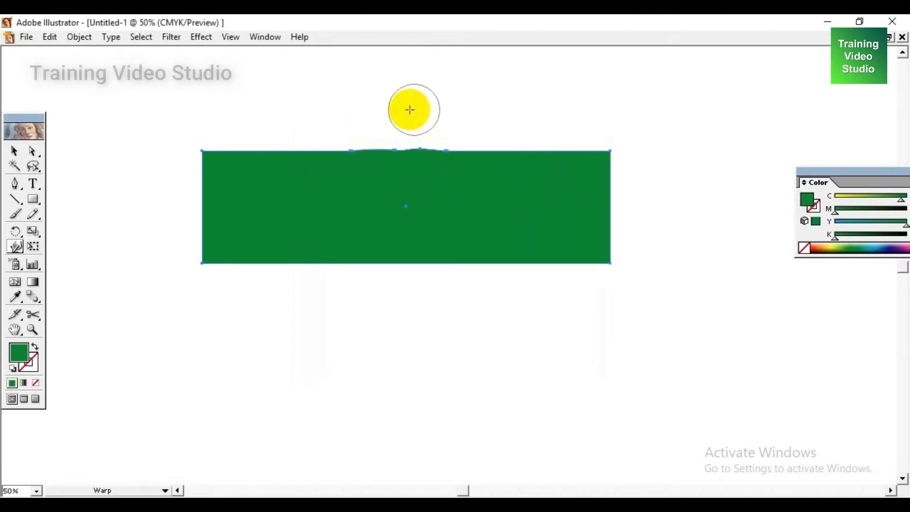
pyautogui.moveTo(300, 159); pyautogui.dragTo(300, 101)
pyautogui.moveTo(250, 160); pyautogui.dragTo(254, 116)
pyautogui.moveTo(441, 181)
pyautogui.mouseDown()
pyautogui.moveTo(466, 172)
pyautogui.moveTo(476, 133)
pyautogui.mouseUp()
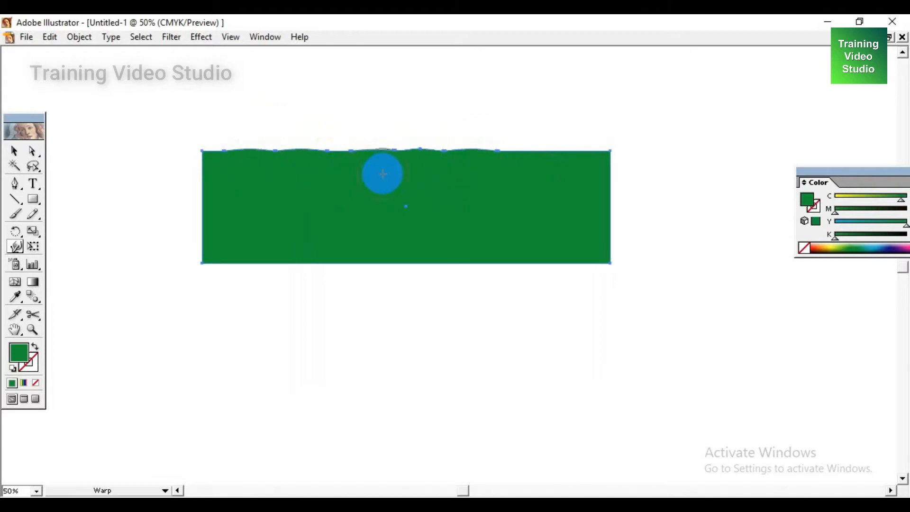
# Undo the slight bumps warped into the rectangle's top edge
pyautogui.press('ctrl')
pyautogui.hotkey('ctrl', 'z')
pyautogui.hotkey('ctrl', 'z')
pyautogui.hotkey('ctrl', 'z')
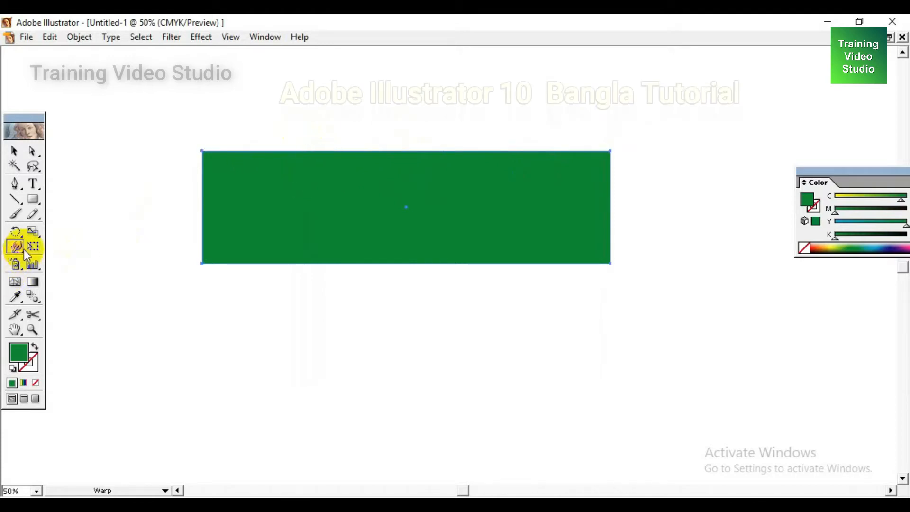
# Set the Warp tool's intensity to 90%
pyautogui.doubleClick(15, 246)
pyautogui.click(389, 232)
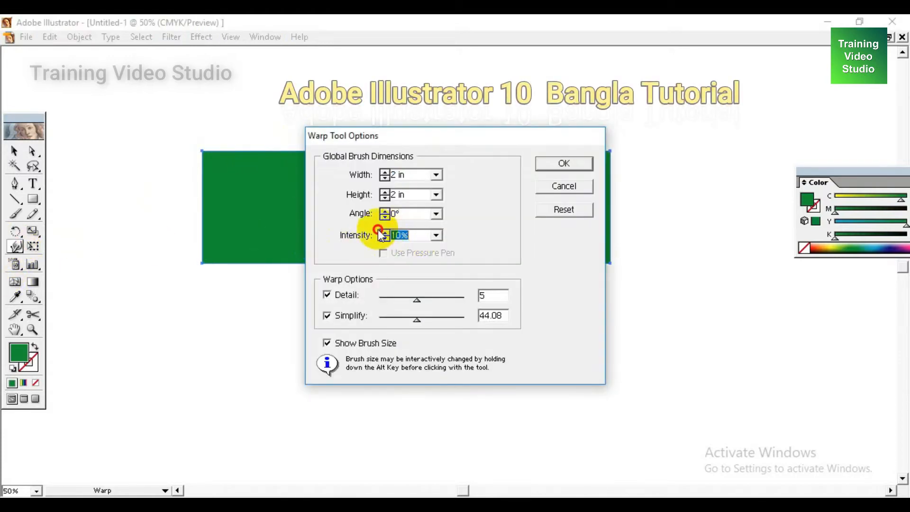
pyautogui.write('90')
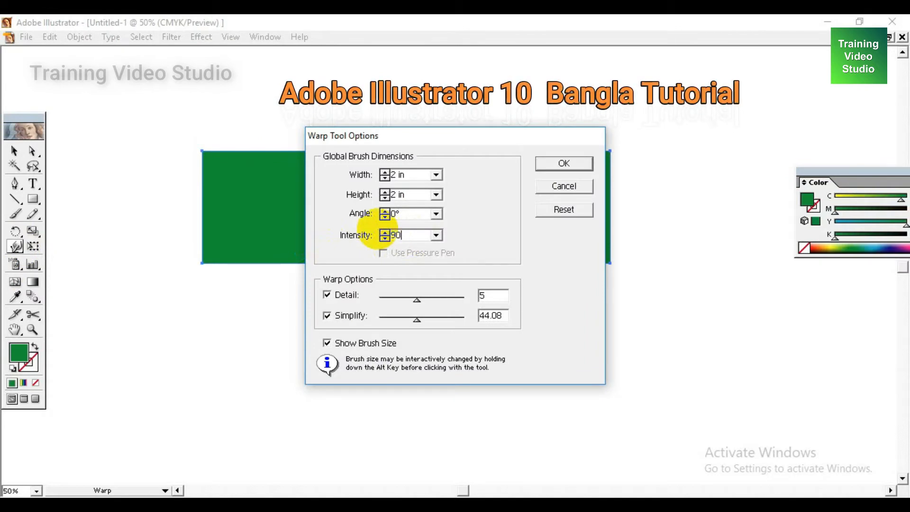
pyautogui.click(547, 164)
# Warp two peaks up from the rectangle's top edge and pull three long spikes down from its bottom edge
pyautogui.moveTo(451, 158); pyautogui.dragTo(453, 116)
pyautogui.moveTo(536, 152); pyautogui.dragTo(534, 79)
pyautogui.moveTo(477, 265); pyautogui.dragTo(471, 367)
pyautogui.moveTo(344, 241); pyautogui.dragTo(148, 354)
pyautogui.moveTo(422, 225); pyautogui.dragTo(350, 394)
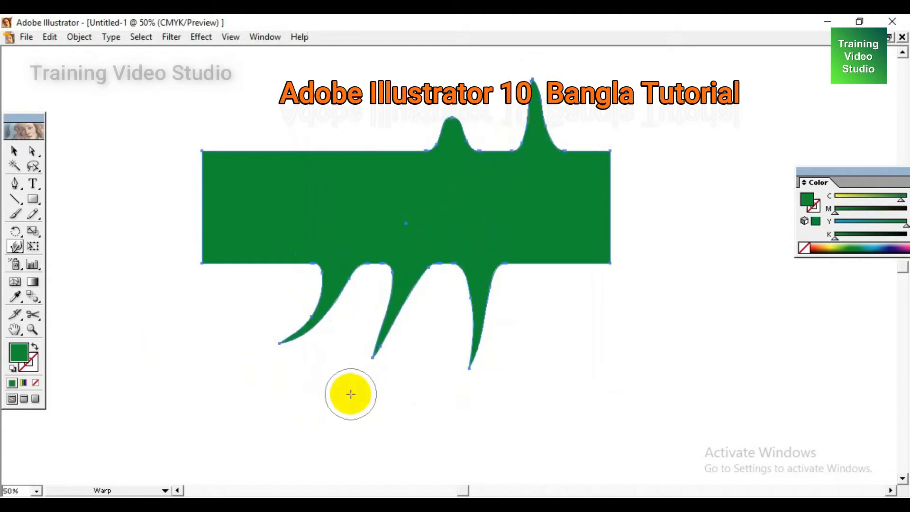
# Undo the peaks and spikes to restore the plain green rectangle
pyautogui.hotkey('ctrl', 'z')
pyautogui.hotkey('ctrl', 'z')
pyautogui.hotkey('ctrl', 'z')
pyautogui.hotkey('ctrl', 'z')
pyautogui.hotkey('ctrl', 'z')
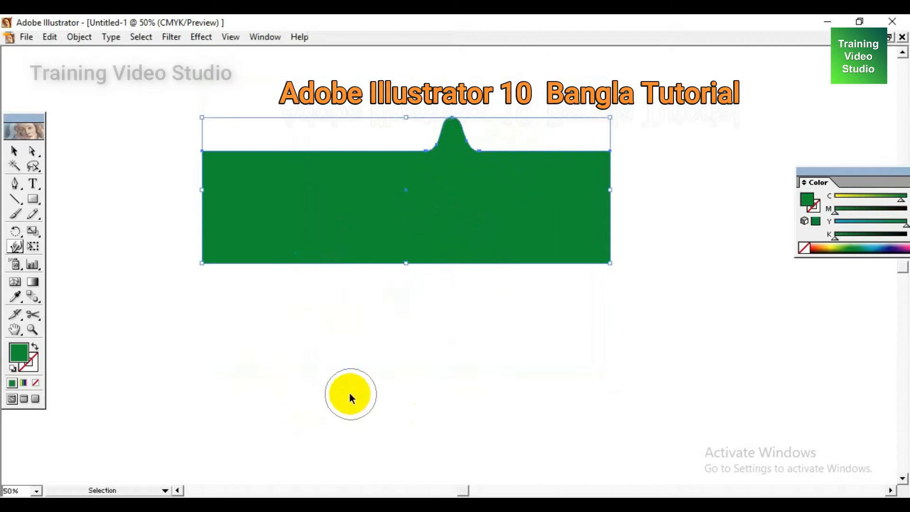
pyautogui.doubleClick(16, 248)
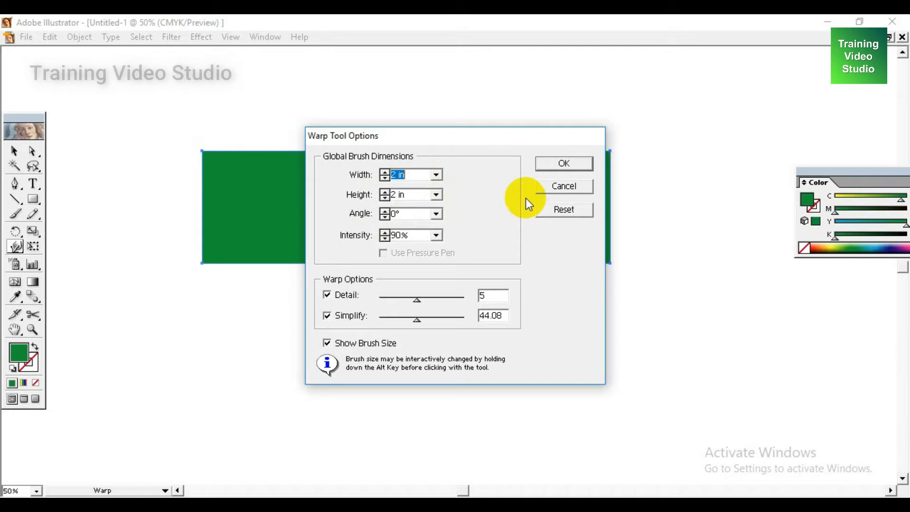
pyautogui.click(549, 166)
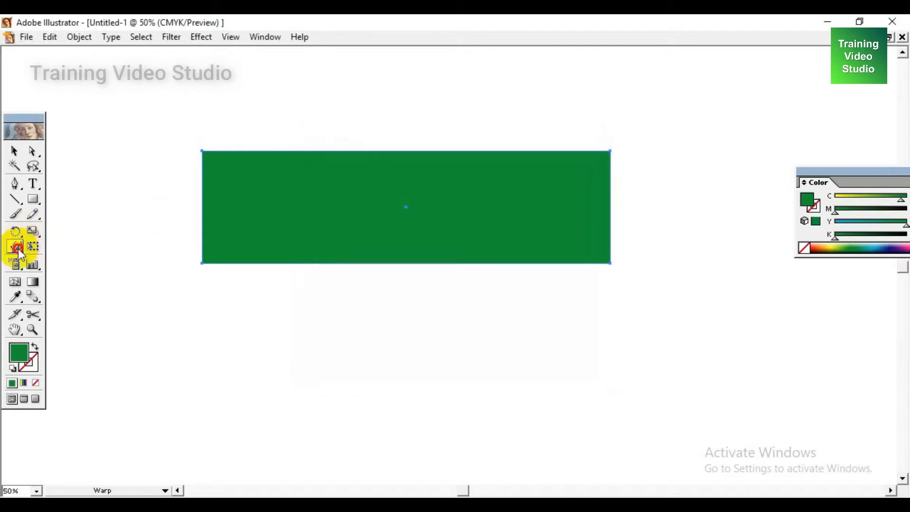
# Use the Twirl tool to swirl the rectangle's lower-left corner, left edge and the left part of its top edge
pyautogui.click(18, 250)
pyautogui.click(46, 251)
pyautogui.moveTo(213, 236); pyautogui.dragTo(199, 195)
pyautogui.moveTo(217, 245)
pyautogui.mouseDown()
pyautogui.moveTo(189, 329)
pyautogui.moveTo(228, 240)
pyautogui.moveTo(225, 206)
pyautogui.mouseUp()
pyautogui.moveTo(261, 146)
pyautogui.mouseDown()
pyautogui.moveTo(369, 212)
pyautogui.moveTo(385, 212)
pyautogui.moveTo(297, 150)
pyautogui.mouseUp()
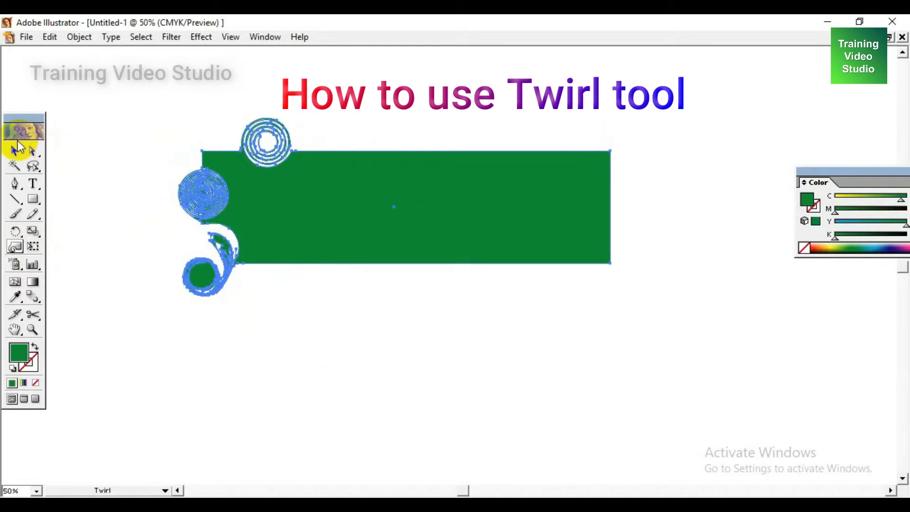
# Deselect the rectangle to inspect the swirls and undo all the twirl strokes
pyautogui.click(18, 151)
pyautogui.click(159, 143)
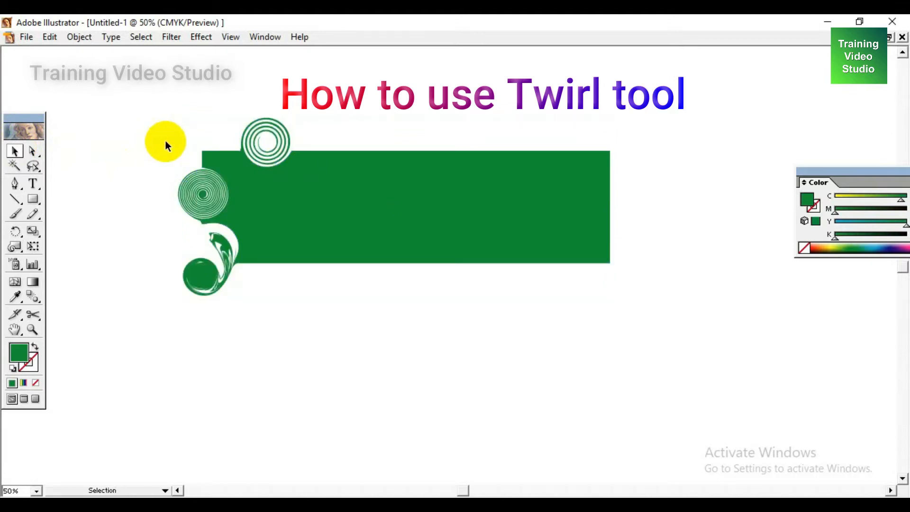
pyautogui.hotkey('ctrl', 'z')
pyautogui.hotkey('ctrl', 'z')
pyautogui.hotkey('ctrl', 'z')
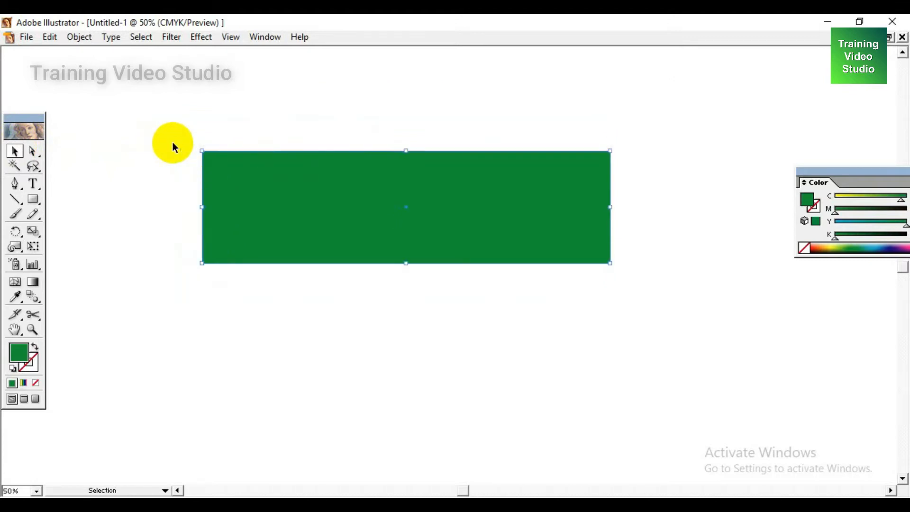
# Set the Twirl intensity to 30% and swirl the rectangle's top edge right of its middle
pyautogui.doubleClick(15, 247)
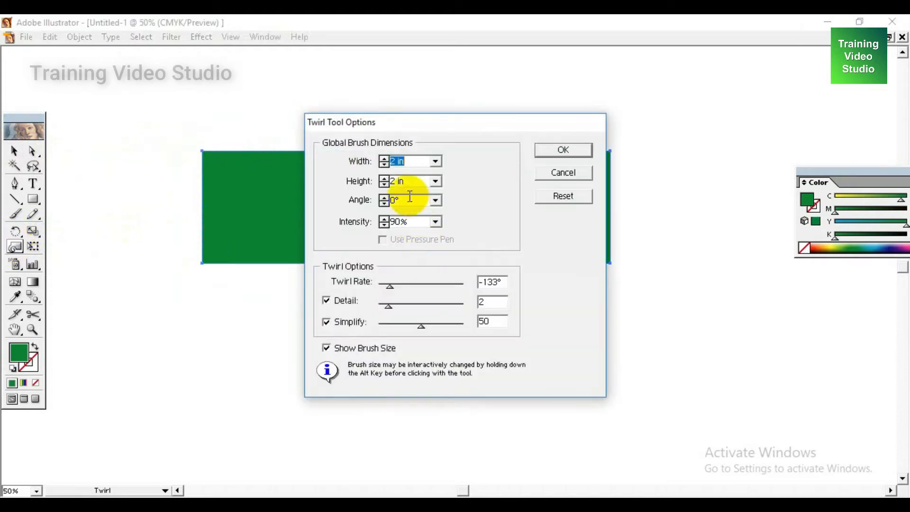
pyautogui.doubleClick(400, 222)
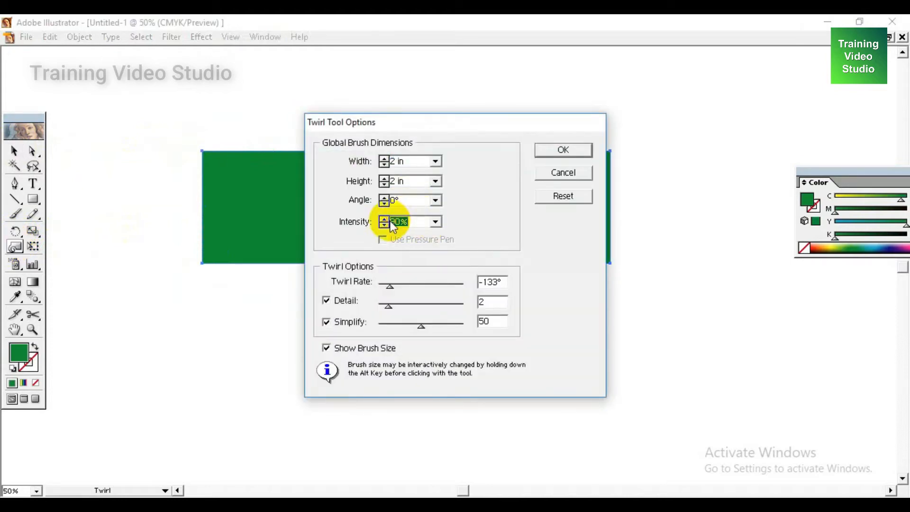
pyautogui.write('30')
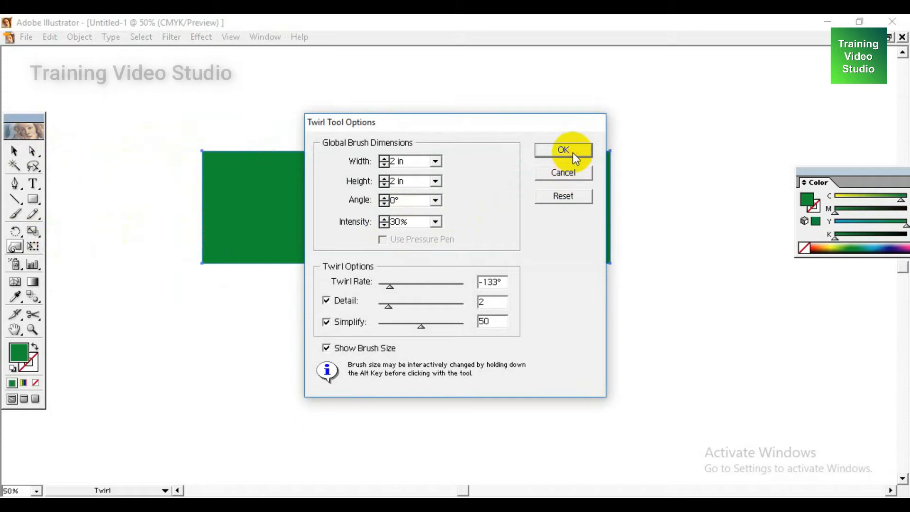
pyautogui.click(573, 152)
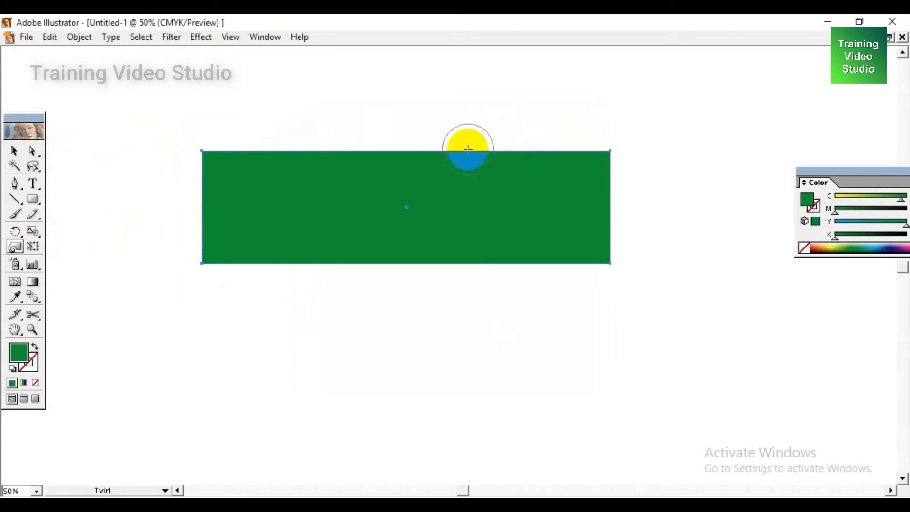
pyautogui.click(468, 148)
# Set the Twirl tool's brush intensity to 10%
pyautogui.doubleClick(14, 246)
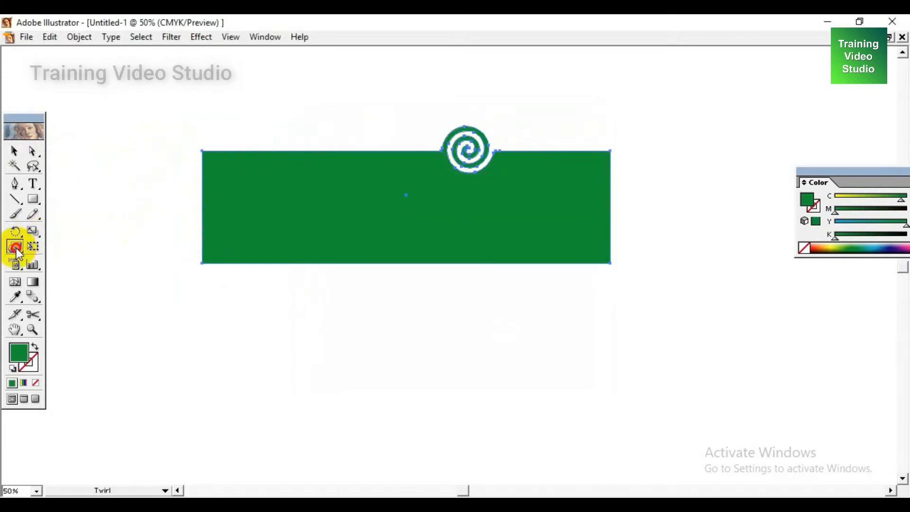
pyautogui.doubleClick(397, 222)
pyautogui.write('10')
pyautogui.click(569, 150)
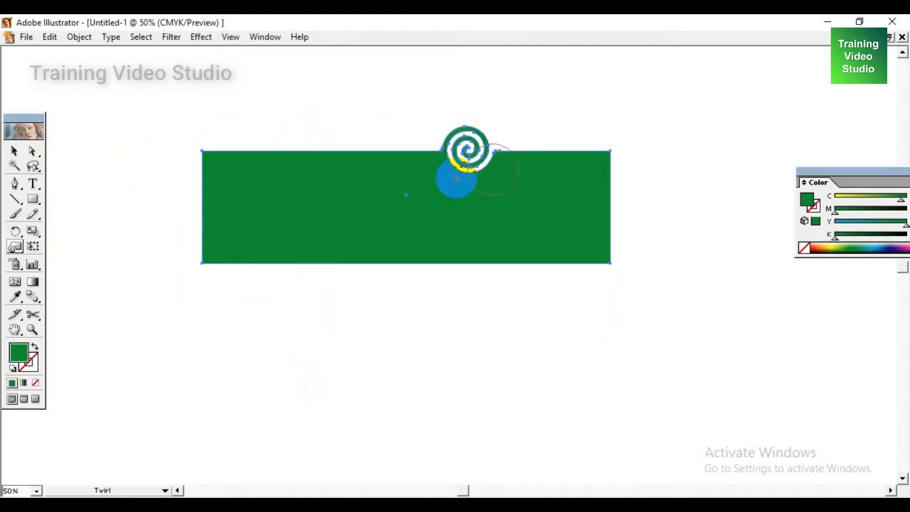
# Undo the top-edge swirl and twirl the rectangle's bottom edge at its middle and again further left
pyautogui.hotkey('ctrl', 'z')
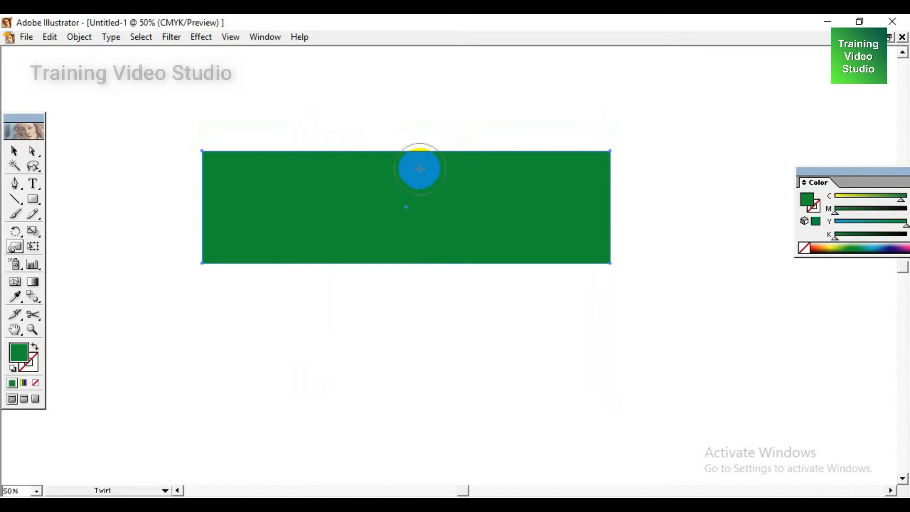
pyautogui.click(403, 264)
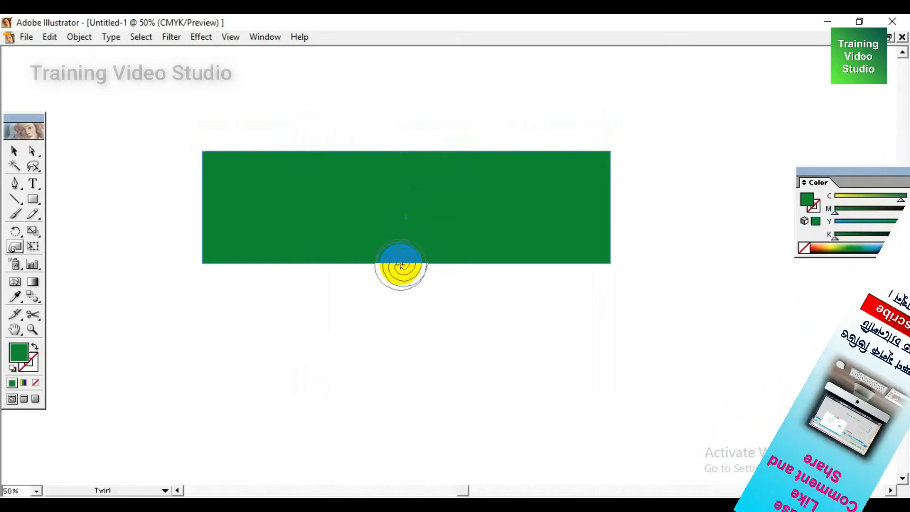
pyautogui.click(305, 274)
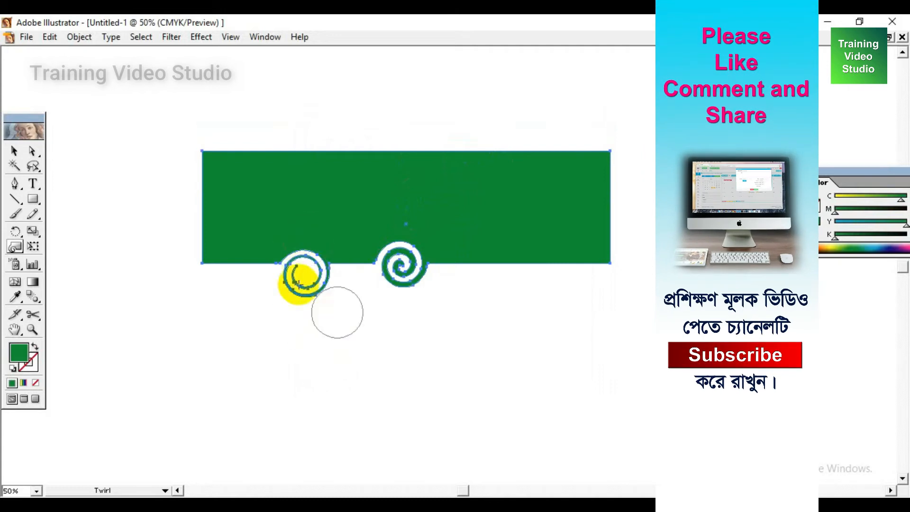
# Set the twirl rate to -84° and swirl the bottom edge near the rectangle's right end
pyautogui.doubleClick(18, 251)
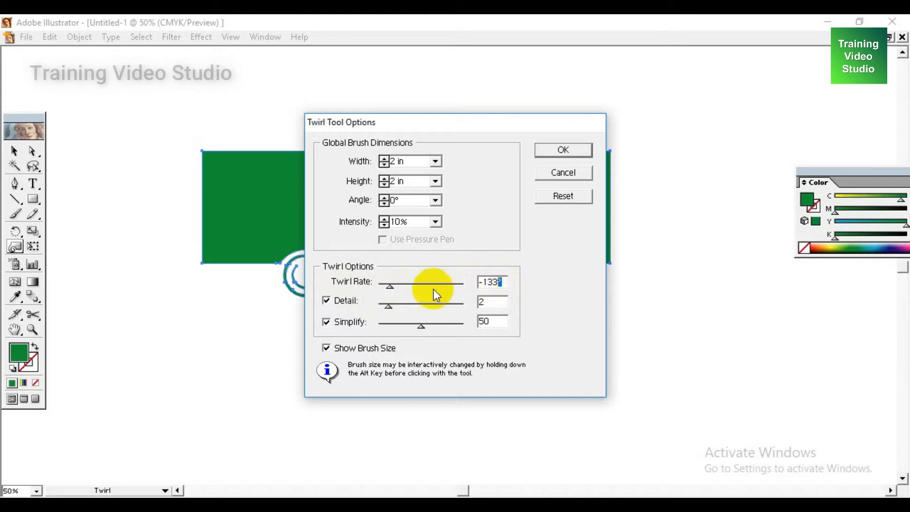
pyautogui.moveTo(392, 288); pyautogui.dragTo(399, 289)
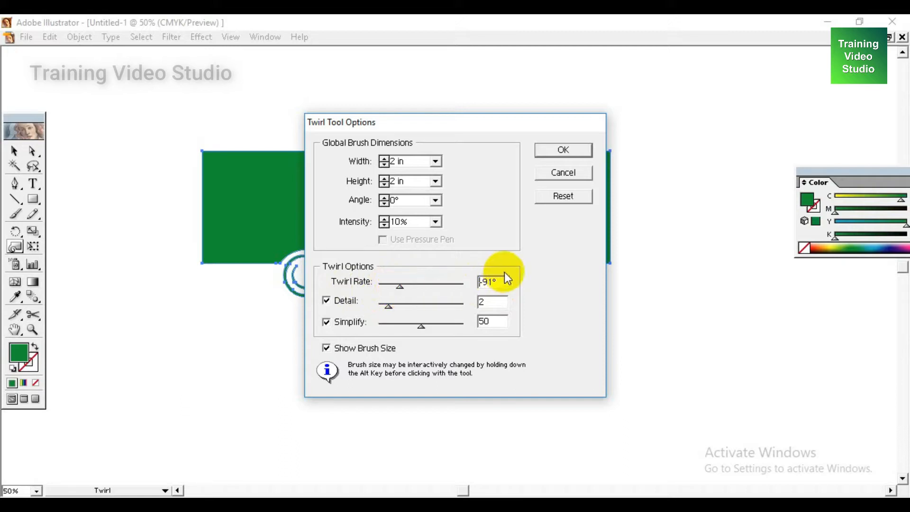
pyautogui.moveTo(399, 286)
pyautogui.mouseDown()
pyautogui.moveTo(383, 288)
pyautogui.moveTo(399, 293)
pyautogui.mouseUp()
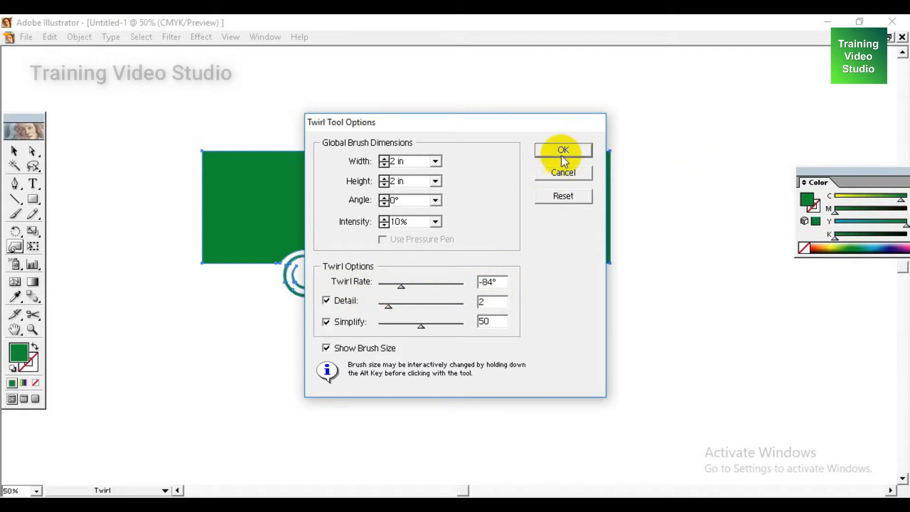
pyautogui.click(559, 172)
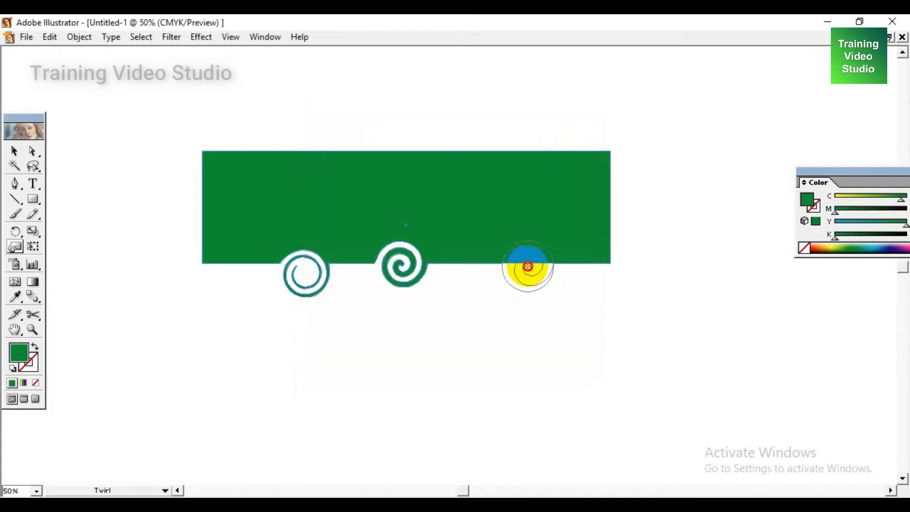
pyautogui.moveTo(528, 266); pyautogui.dragTo(527, 266)
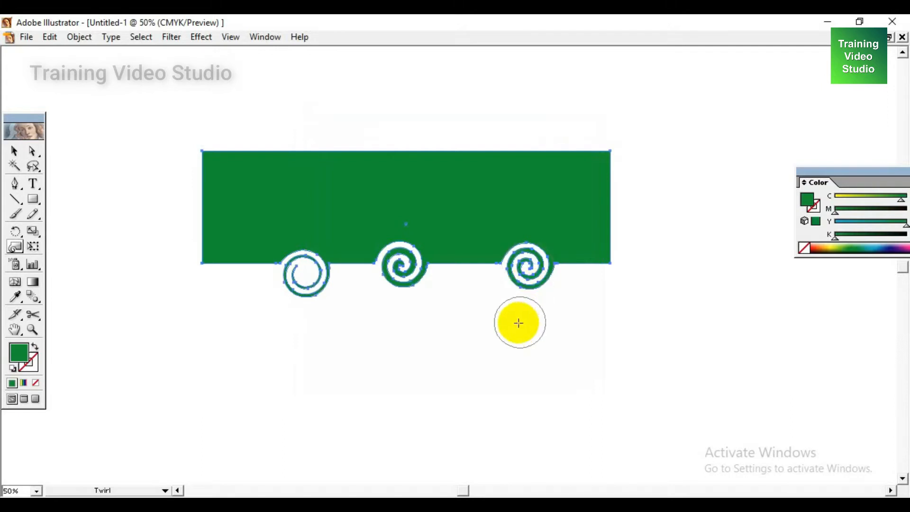
# Undo all the swirls along the bottom edge to restore the plain rectangle
pyautogui.click(16, 151)
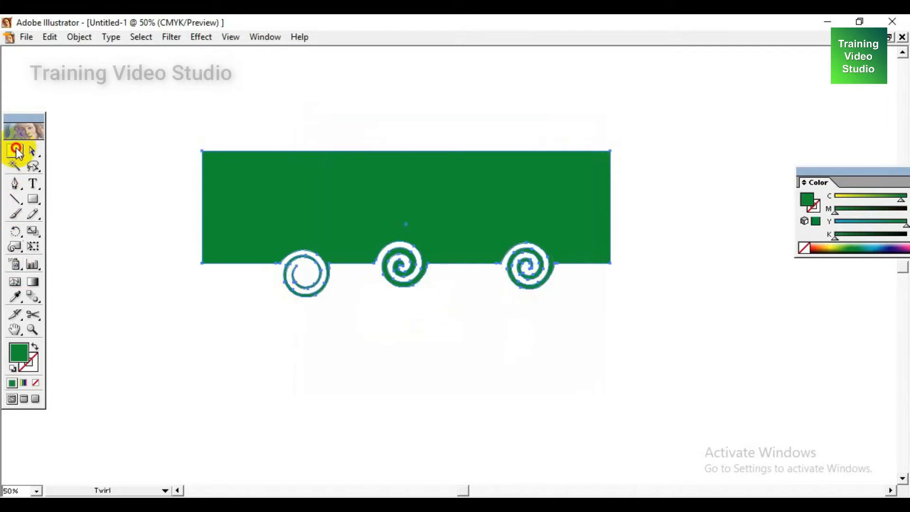
pyautogui.hotkey('ctrl', 'z')
pyautogui.hotkey('ctrl', 'z')
pyautogui.hotkey('ctrl', 'z')
pyautogui.hotkey('ctrl', 'z')
pyautogui.hotkey('ctrl', 'z')
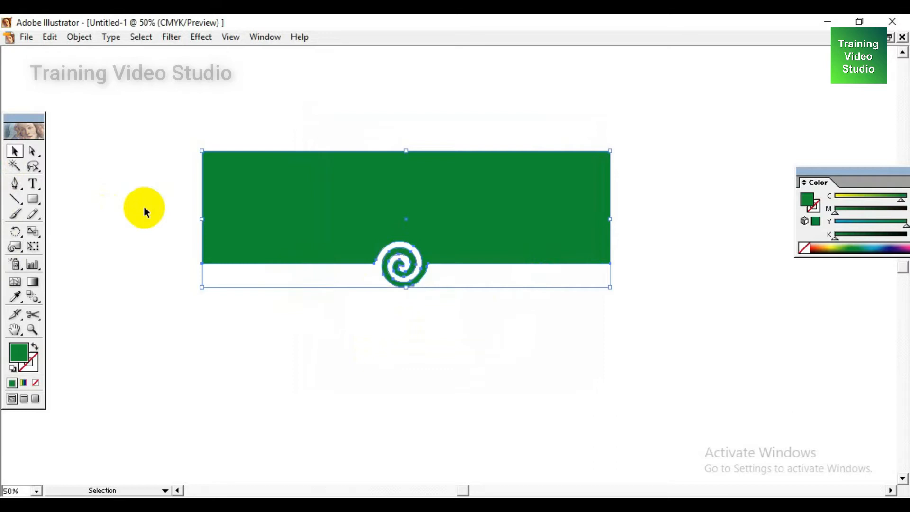
# Set the twirl rate to 67° and swirl the rectangle's bottom edge right of its middle
pyautogui.doubleClick(16, 247)
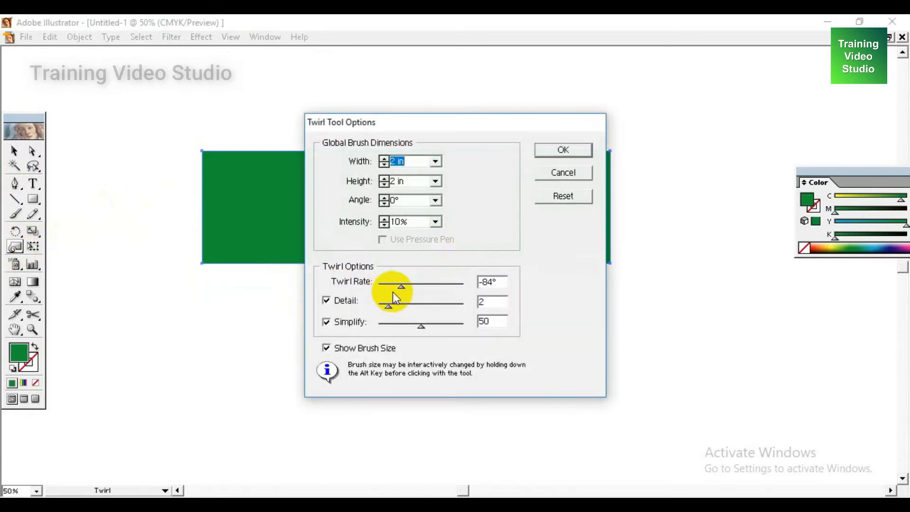
pyautogui.moveTo(401, 287); pyautogui.dragTo(437, 292)
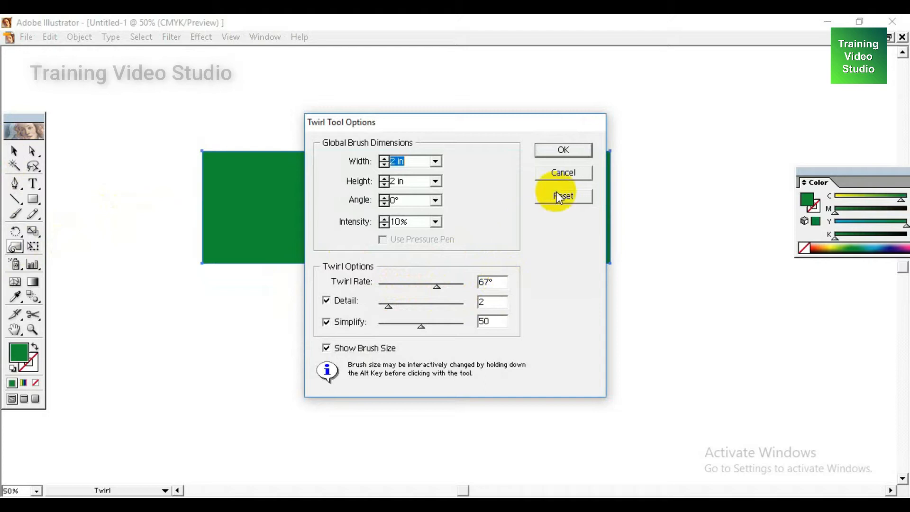
pyautogui.click(563, 151)
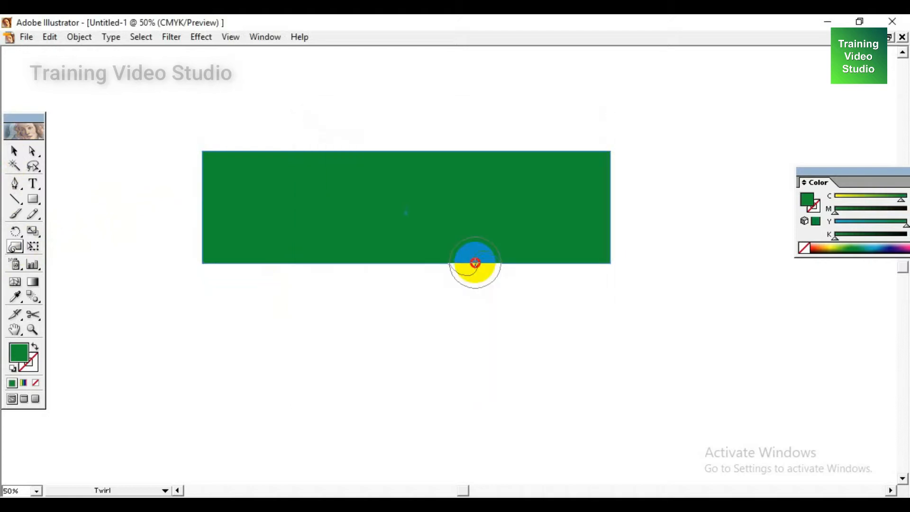
pyautogui.click(475, 262)
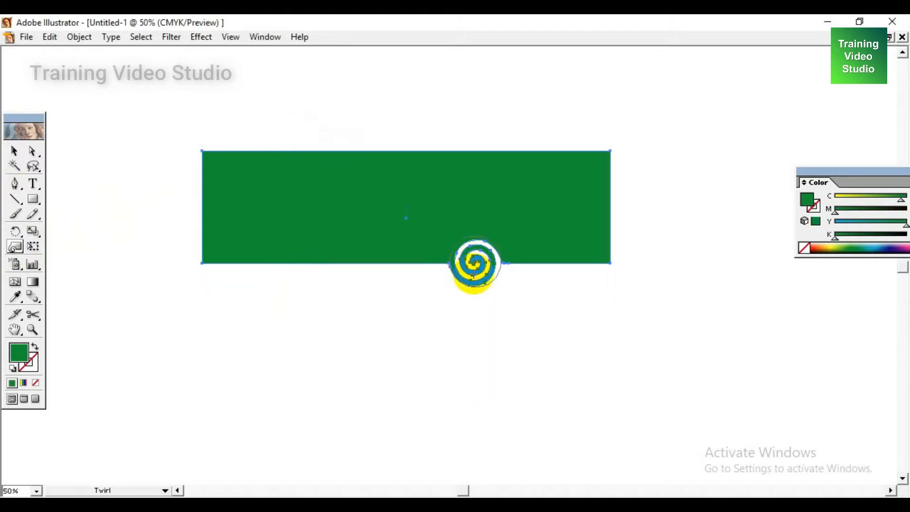
# Set the twirl rate to -127° and swirl the rectangle's bottom edge left of its middle
pyautogui.doubleClick(14, 248)
pyautogui.moveTo(436, 283); pyautogui.dragTo(392, 284)
pyautogui.click(564, 152)
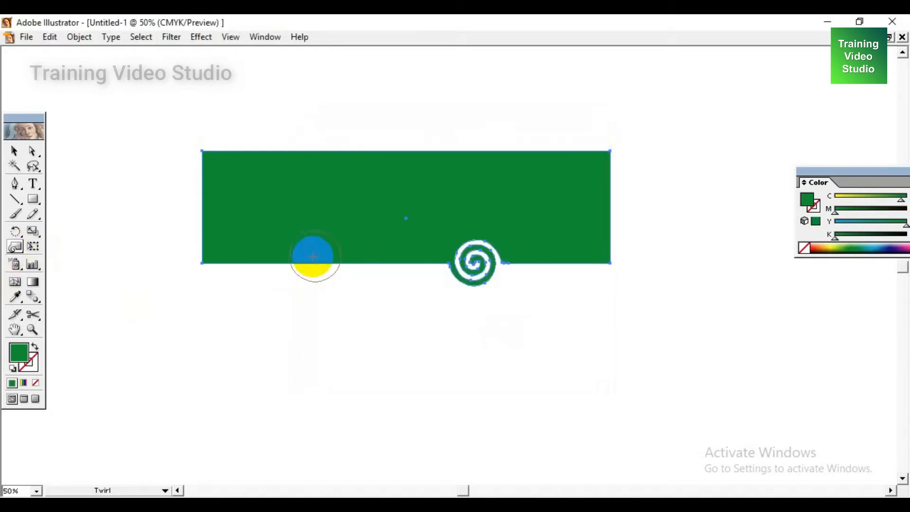
pyautogui.click(349, 257)
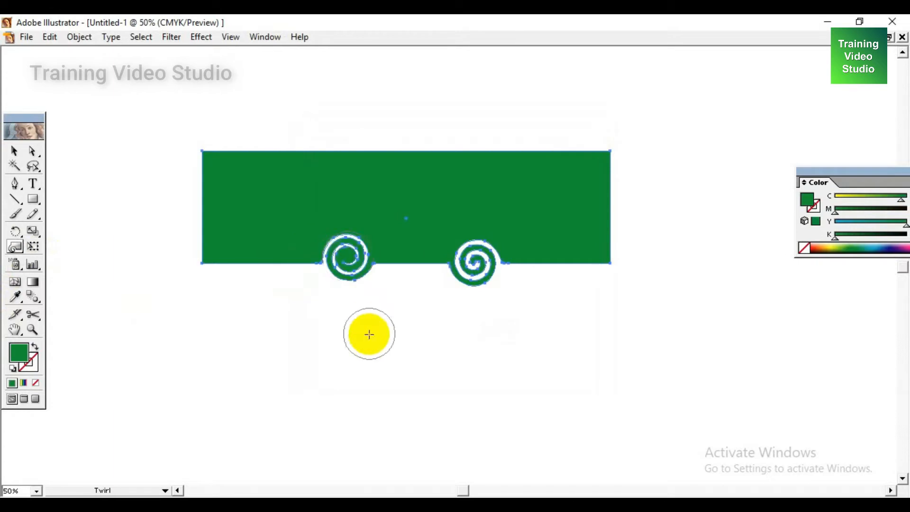
# Undo both bottom-edge swirls and switch to the Pucker tool
pyautogui.doubleClick(16, 247)
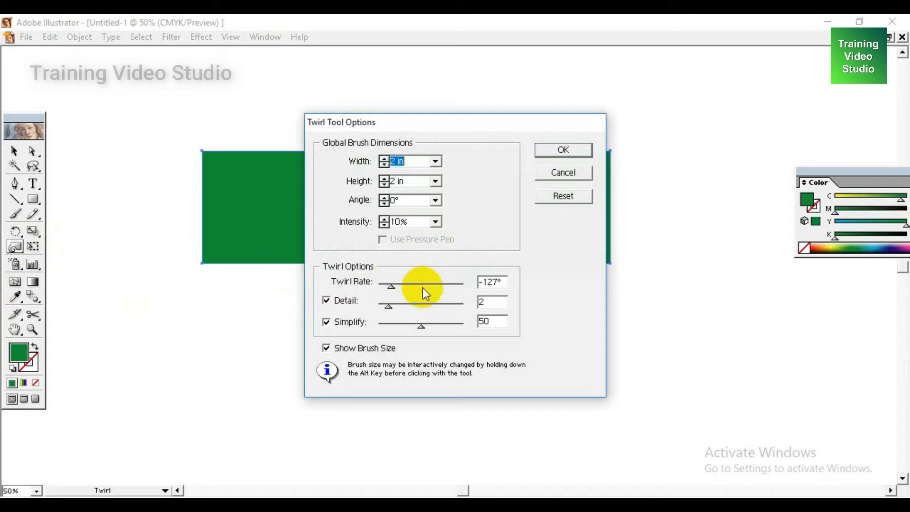
pyautogui.click(560, 175)
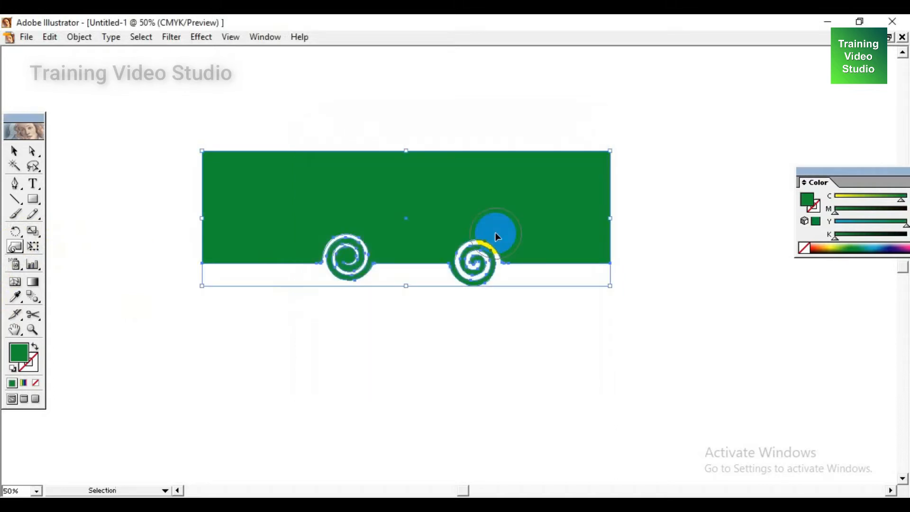
pyautogui.hotkey('ctrl', 'z')
pyautogui.hotkey('ctrl', 'z')
pyautogui.moveTo(19, 245); pyautogui.dragTo(62, 254)
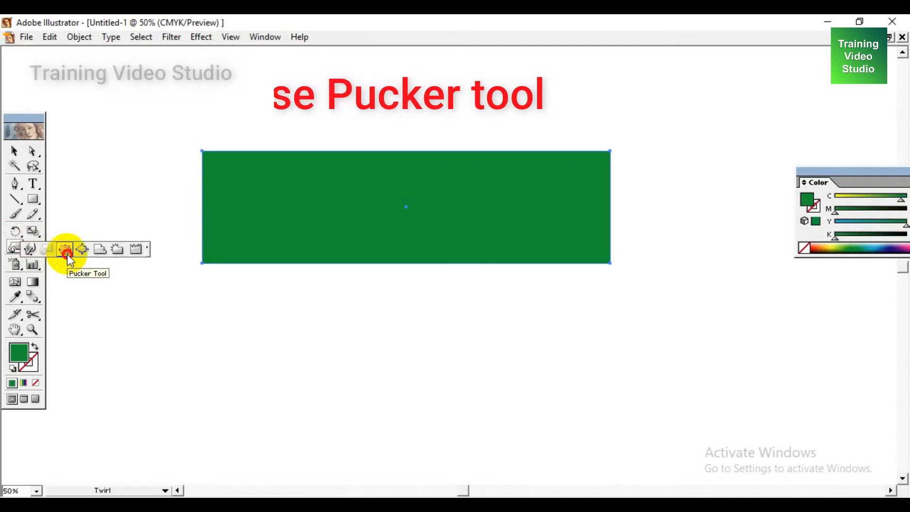
pyautogui.moveTo(68, 255); pyautogui.dragTo(67, 255)
# Draw a small green square below the rectangle's left end and place a copy of it to its right
pyautogui.click(14, 151)
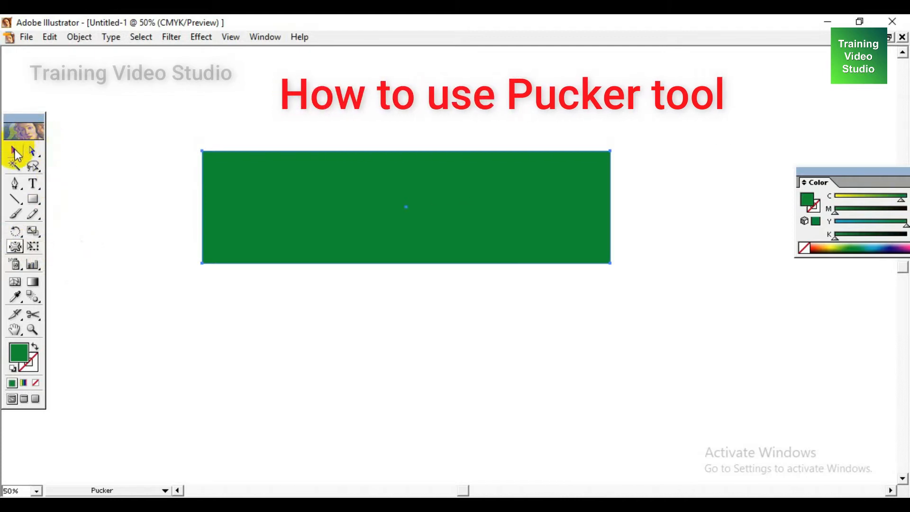
pyautogui.click(34, 199)
pyautogui.moveTo(150, 352); pyautogui.dragTo(201, 400)
pyautogui.click(14, 151)
pyautogui.moveTo(166, 363); pyautogui.dragTo(254, 368)
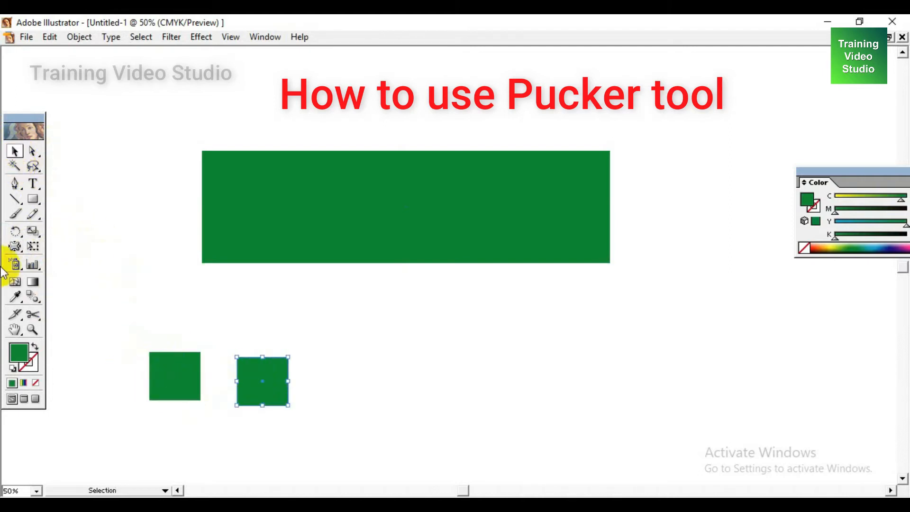
# Try to pucker the unselected left square at its centre
pyautogui.click(17, 245)
pyautogui.moveTo(176, 375); pyautogui.dragTo(172, 376)
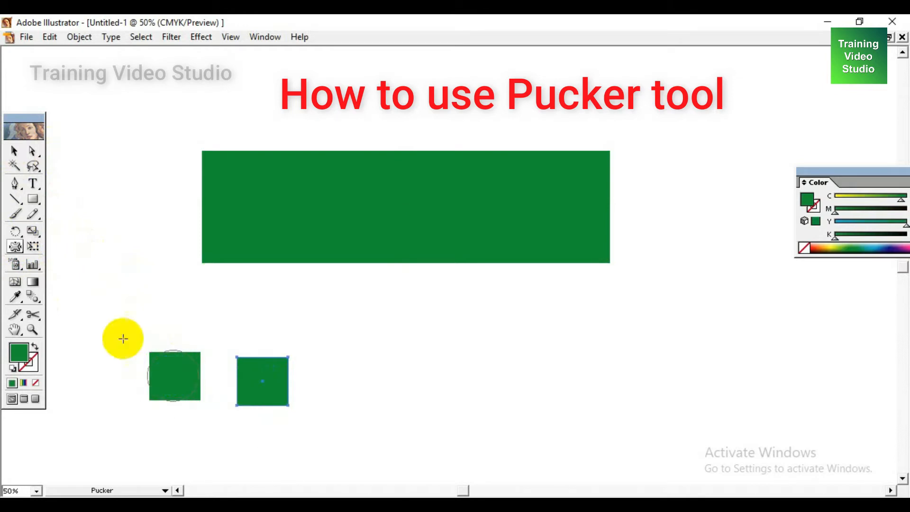
# Set the Pucker intensity to 50% and test it on the right square's centre, undoing the test pinch
pyautogui.doubleClick(17, 243)
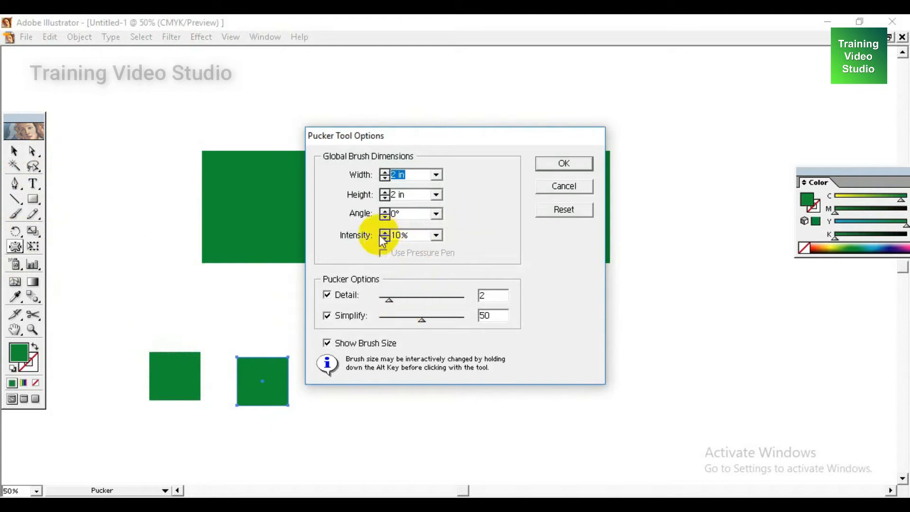
pyautogui.click(400, 235)
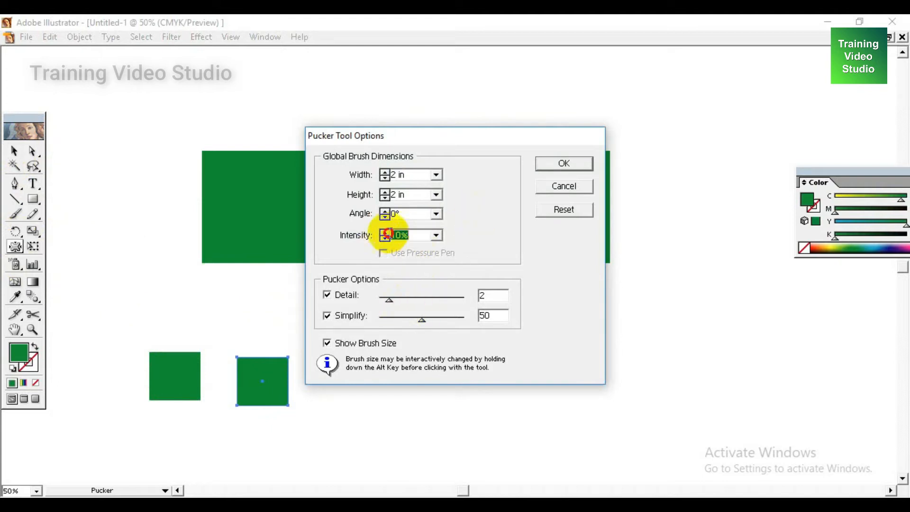
pyautogui.click(563, 167)
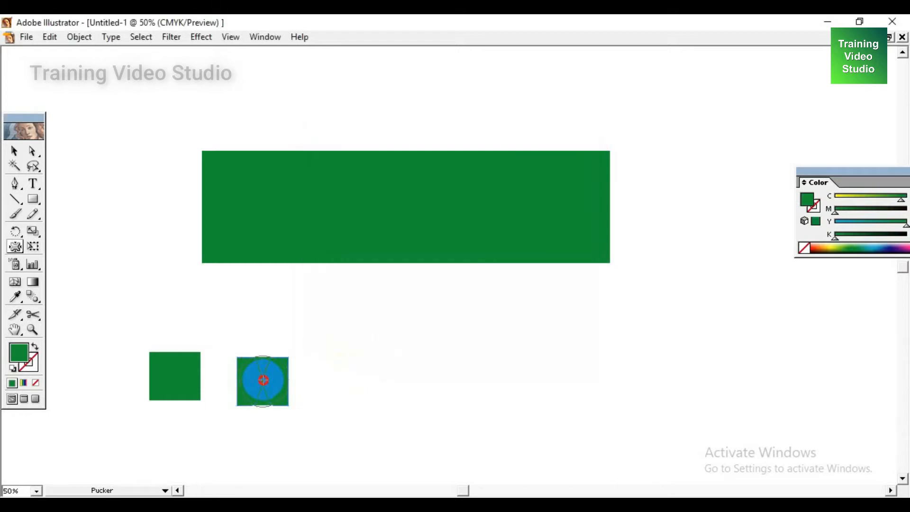
pyautogui.click(263, 380)
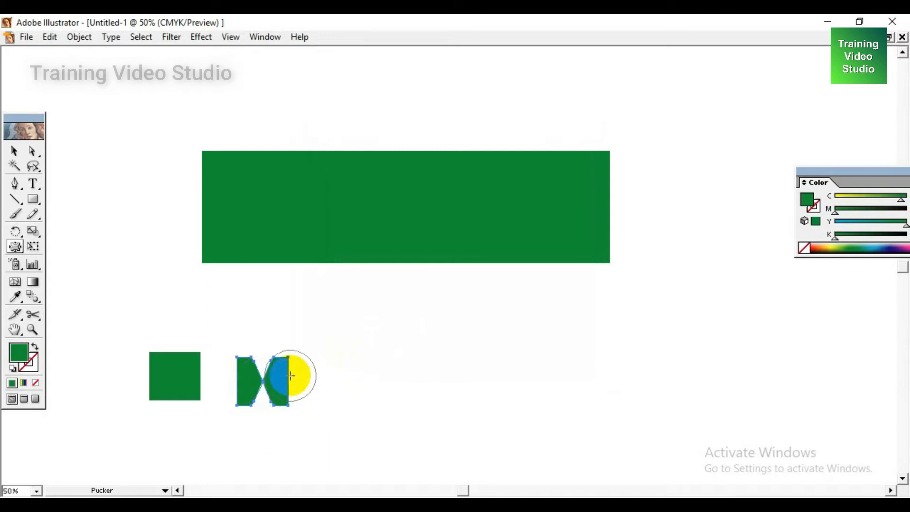
pyautogui.hotkey('ctrl', 'z')
# Set the Pucker brush to 3 in wide and 3 in high and pucker the right square inward from its centre
pyautogui.hotkey('ctrl', '+')
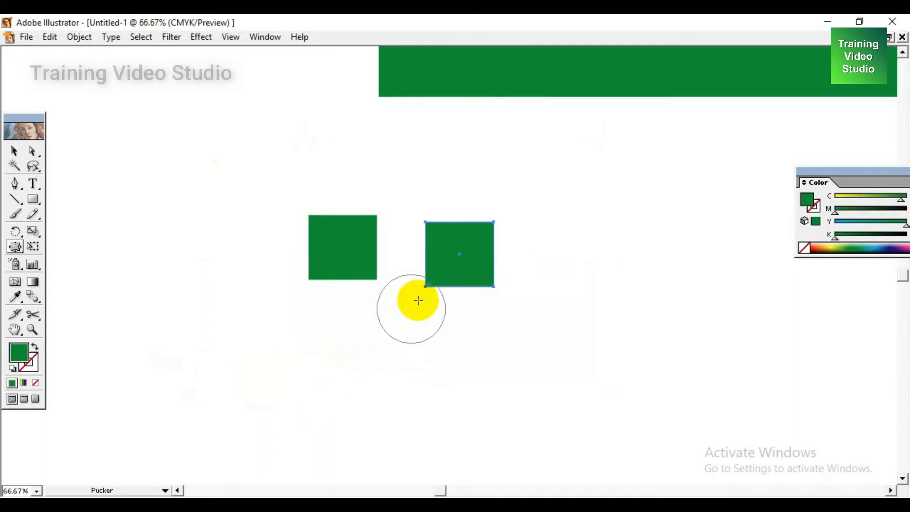
pyautogui.doubleClick(15, 246)
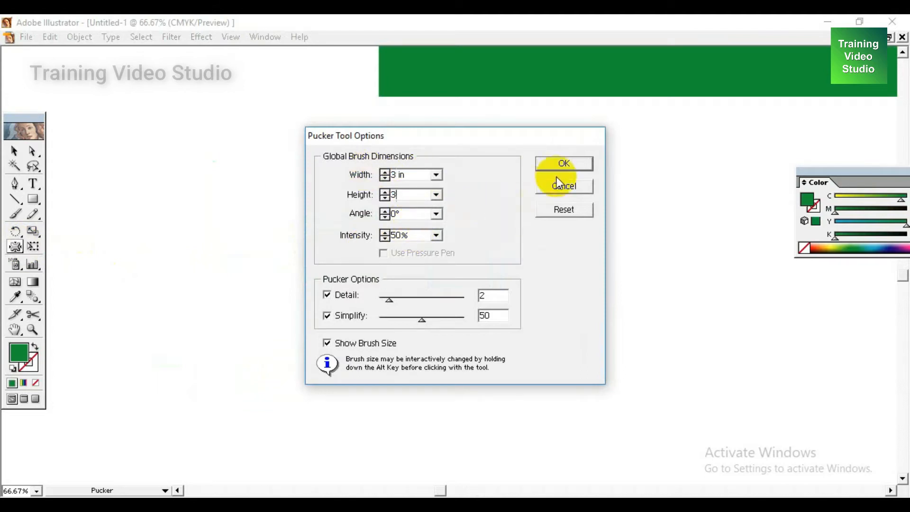
pyautogui.click(571, 161)
pyautogui.click(463, 254)
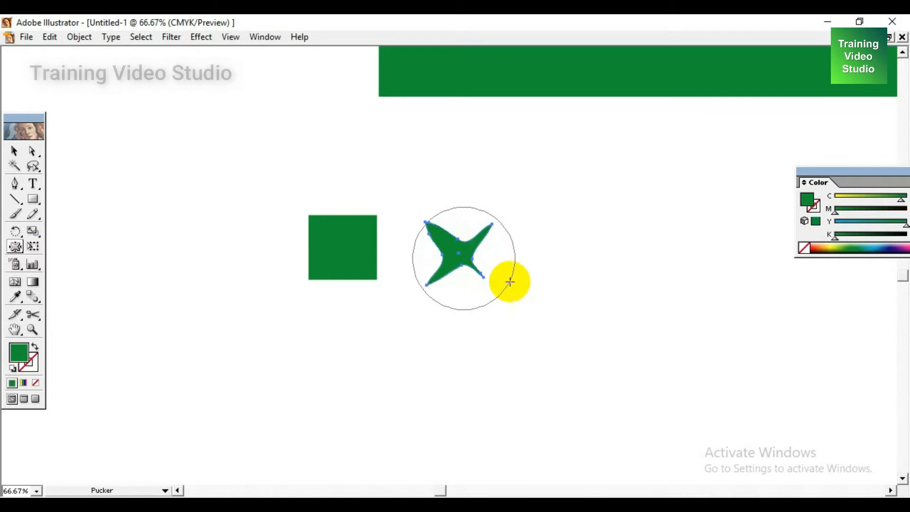
# Undo the last pinch, set the Pucker intensity to 20% and test it on the right square's centre, undoing the test
pyautogui.hotkey('ctrl', 'z')
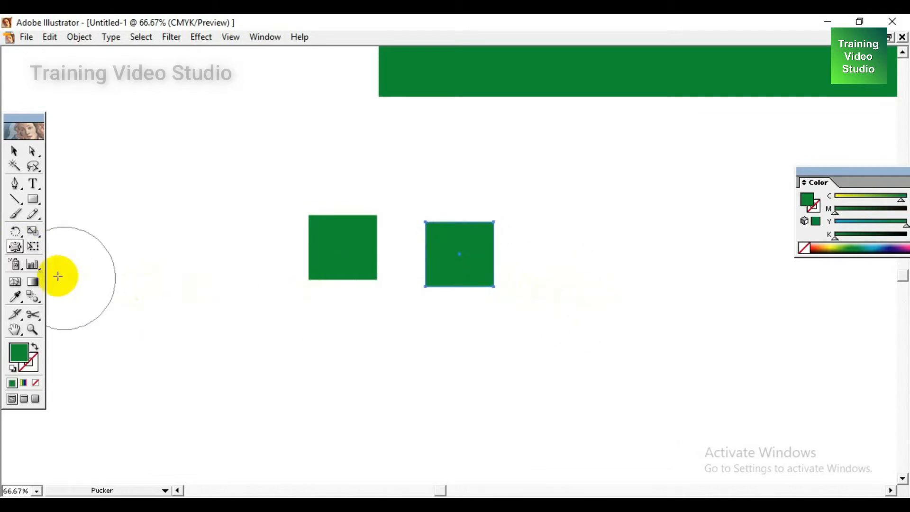
pyautogui.doubleClick(19, 246)
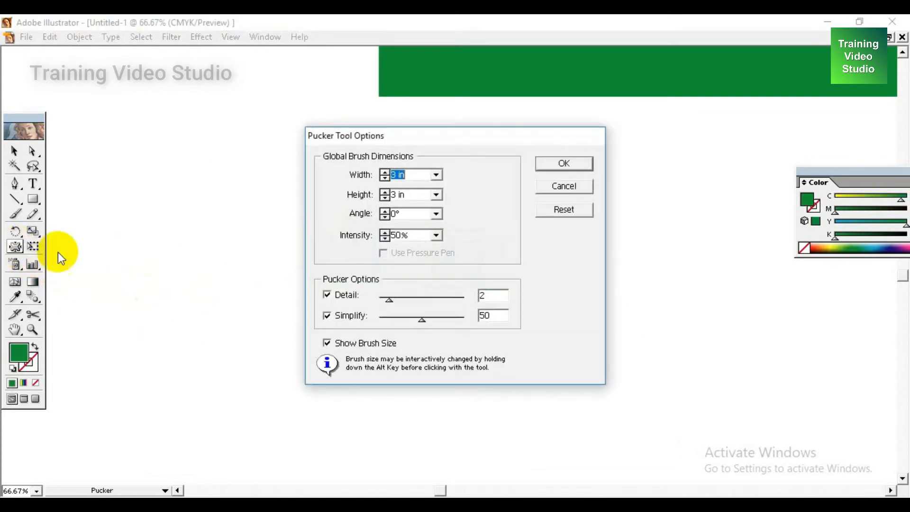
pyautogui.doubleClick(385, 234)
pyautogui.write('20')
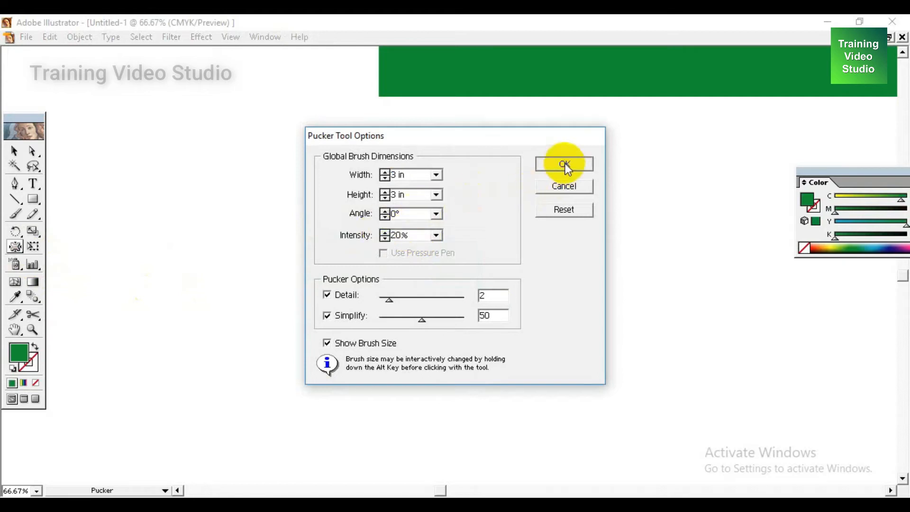
pyautogui.click(564, 164)
pyautogui.click(461, 250)
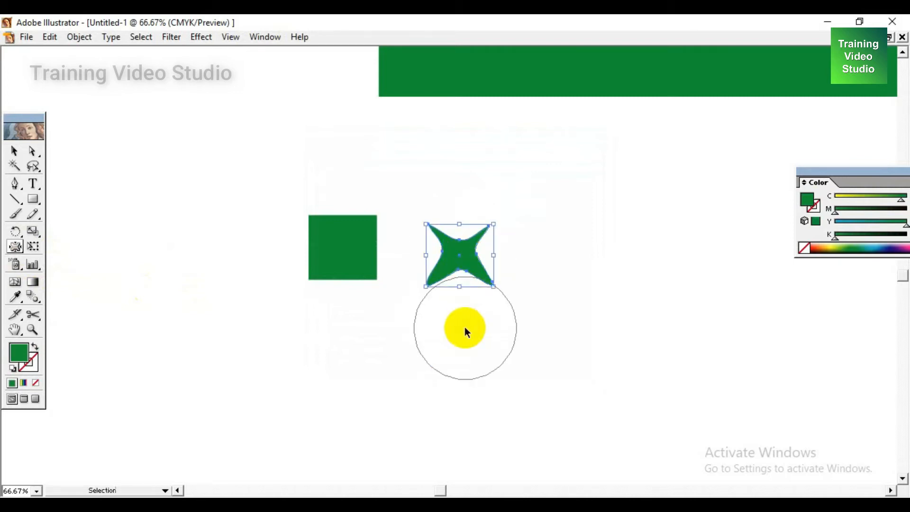
pyautogui.hotkey('ctrl', 'z')
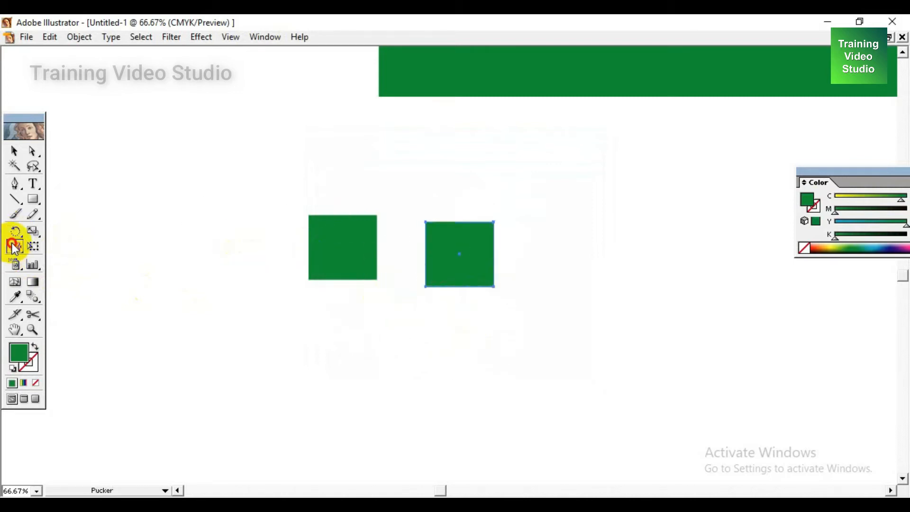
# Bloat the right square outward from its centre with the Bloat tool
pyautogui.doubleClick(14, 246)
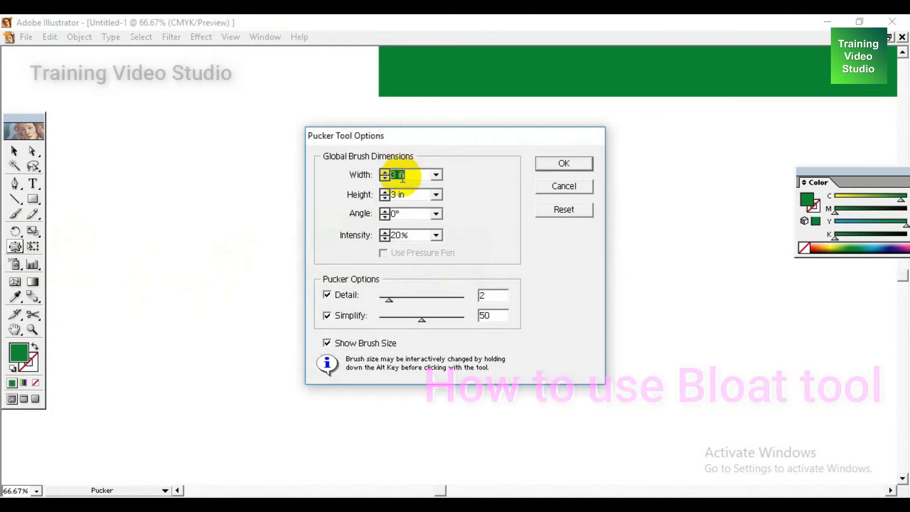
pyautogui.click(573, 165)
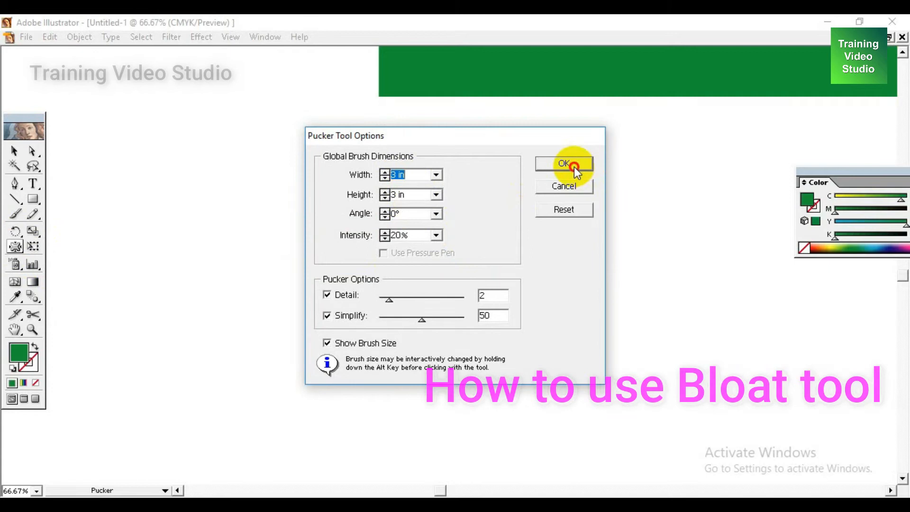
pyautogui.click(15, 250)
pyautogui.moveTo(14, 251)
pyautogui.mouseDown()
pyautogui.moveTo(101, 248)
pyautogui.moveTo(85, 250)
pyautogui.mouseUp()
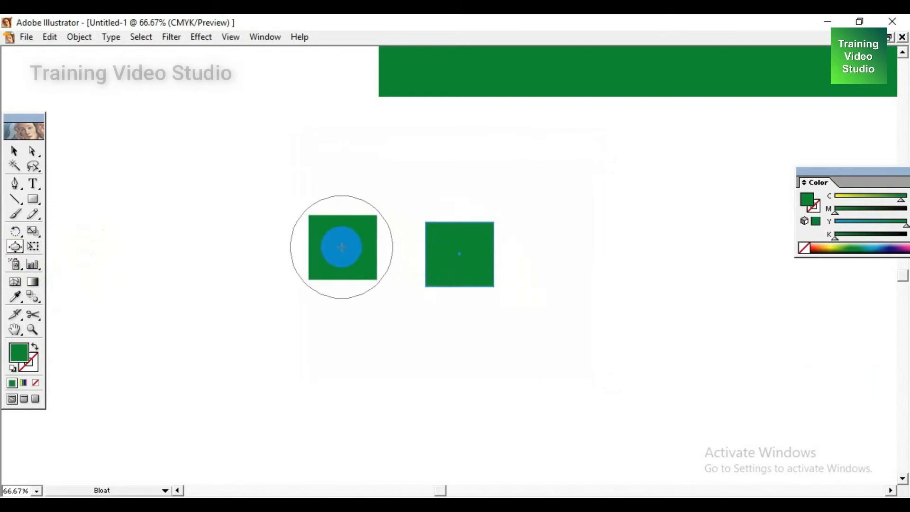
pyautogui.moveTo(459, 252)
pyautogui.mouseDown()
pyautogui.moveTo(471, 270)
pyautogui.moveTo(466, 261)
pyautogui.mouseUp()
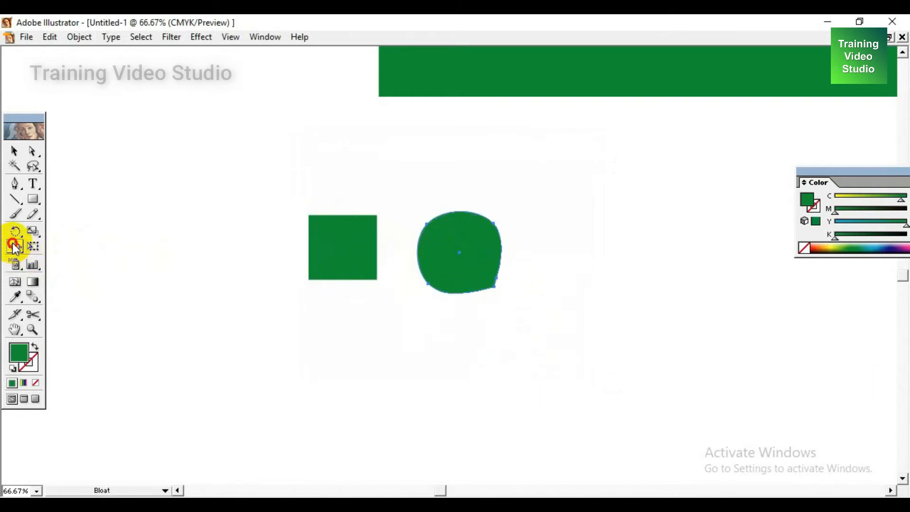
# Move the large green rectangle slightly downward and make the Scallop tool active for it
pyautogui.moveTo(15, 246); pyautogui.dragTo(99, 250)
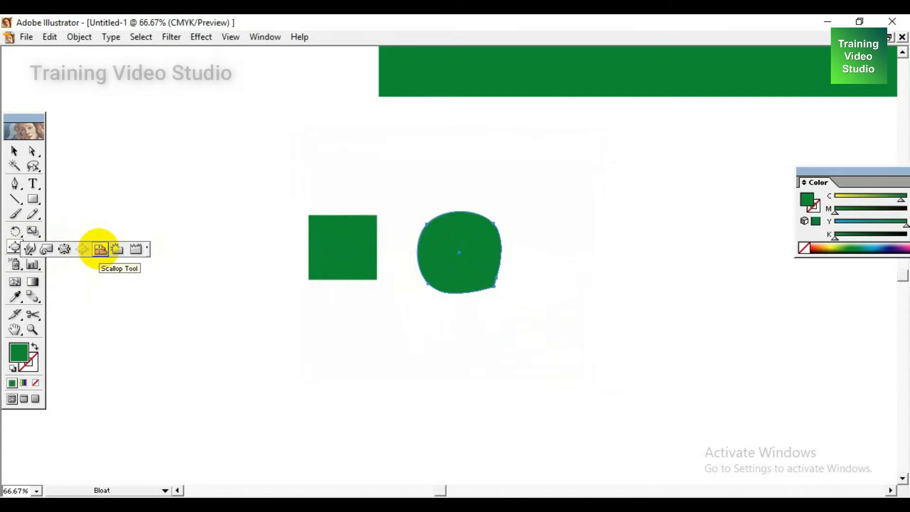
pyautogui.moveTo(99, 250); pyautogui.dragTo(100, 250)
pyautogui.press('space')
pyautogui.moveTo(544, 152); pyautogui.dragTo(375, 332)
pyautogui.click(14, 151)
pyautogui.click(399, 172)
pyautogui.moveTo(398, 173); pyautogui.dragTo(408, 208)
pyautogui.click(14, 246)
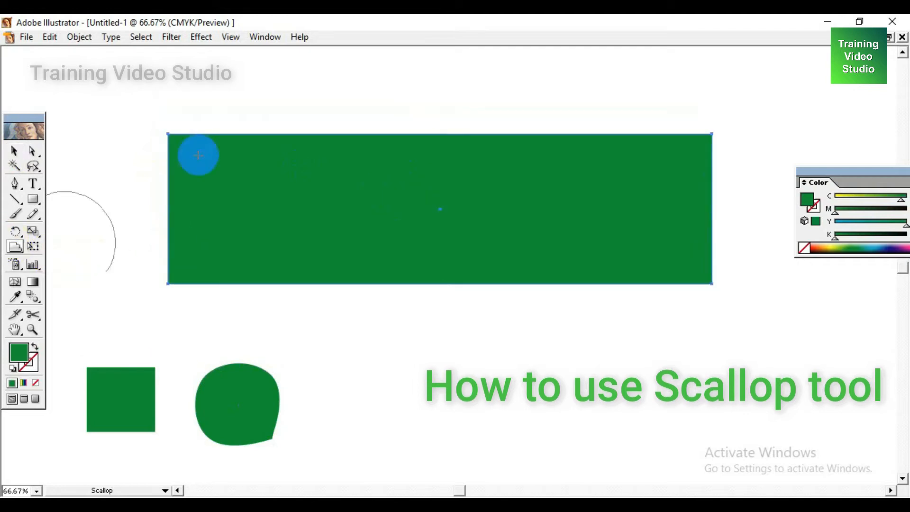
# Try the Scallop tool on the rectangle's top-left, bottom-left and top-right corners and undo the strokes
pyautogui.click(182, 134)
pyautogui.moveTo(182, 134)
pyautogui.mouseDown()
pyautogui.moveTo(191, 261)
pyautogui.moveTo(180, 278)
pyautogui.mouseUp()
pyautogui.moveTo(557, 142)
pyautogui.mouseDown()
pyautogui.moveTo(684, 145)
pyautogui.moveTo(697, 161)
pyautogui.mouseUp()
pyautogui.click(14, 150)
pyautogui.click(204, 118)
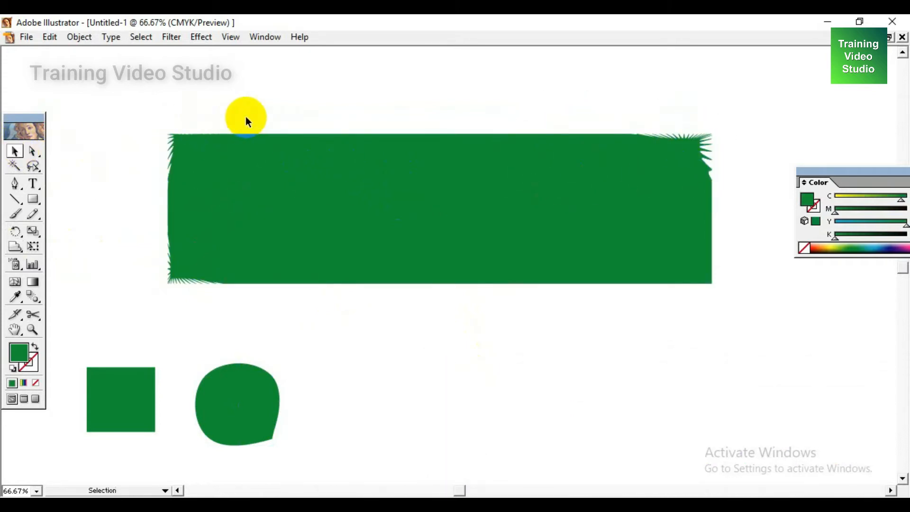
pyautogui.hotkey('ctrl', 'z')
pyautogui.hotkey('ctrl', 'z')
pyautogui.hotkey('ctrl', 'z')
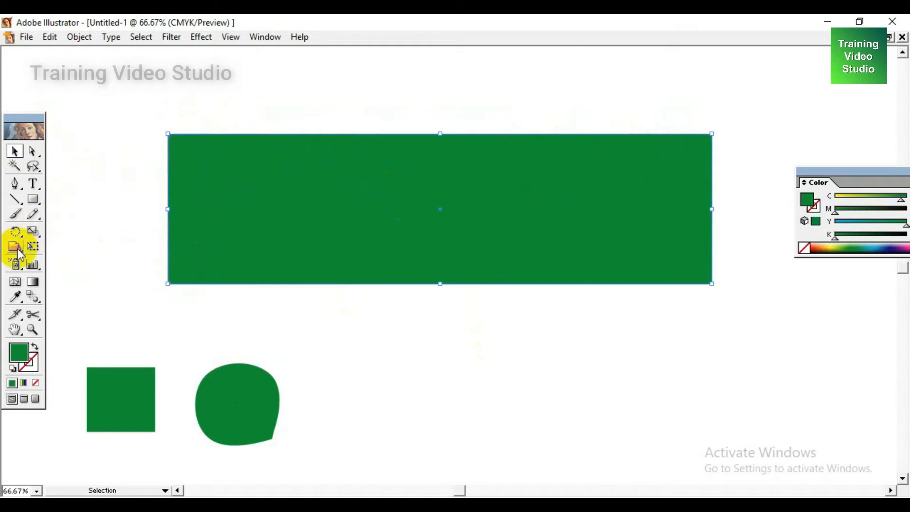
# Set the Scallop complexity to 13 and scallop the rectangle's bottom-right corner
pyautogui.doubleClick(15, 247)
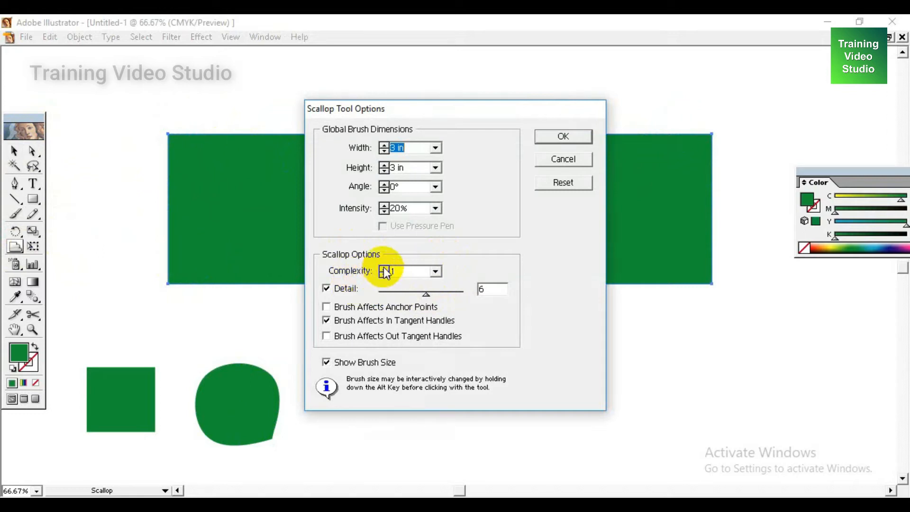
pyautogui.click(435, 271)
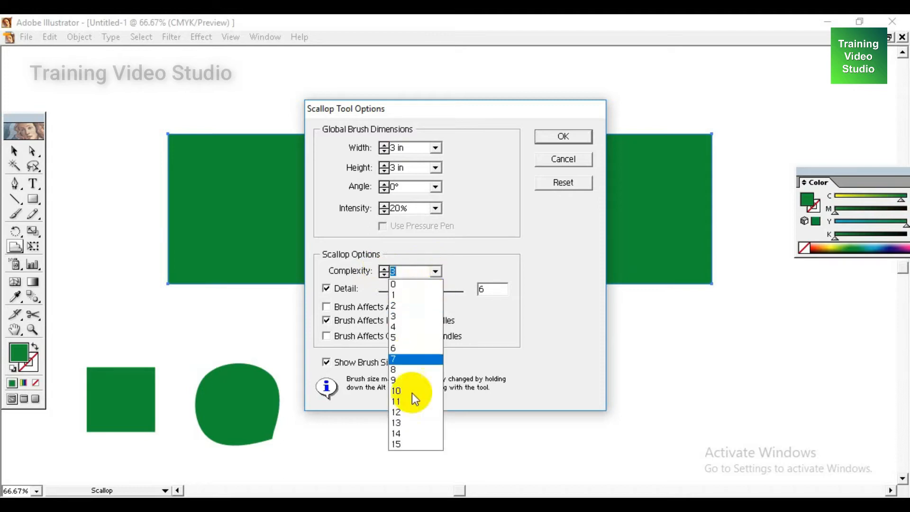
pyautogui.click(406, 424)
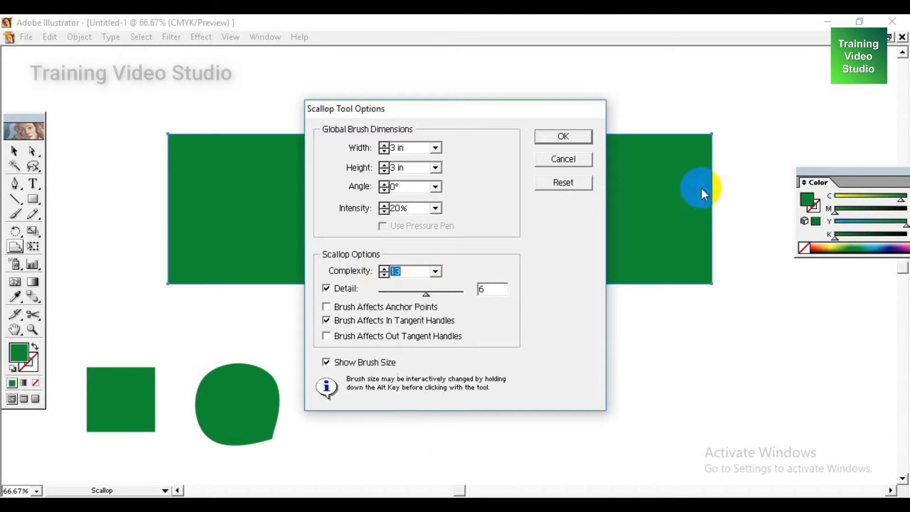
pyautogui.click(564, 139)
pyautogui.moveTo(646, 234); pyautogui.dragTo(680, 264)
pyautogui.click(383, 333)
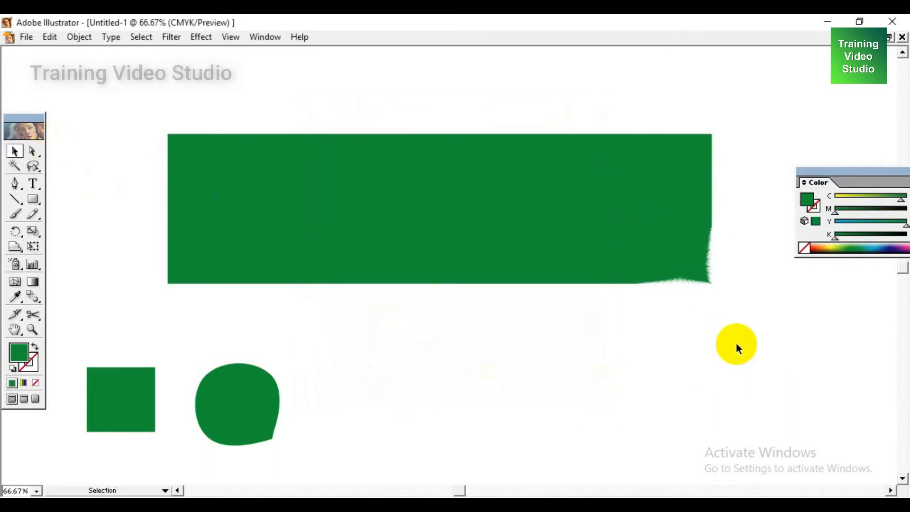
pyautogui.moveTo(611, 226); pyautogui.dragTo(765, 327)
pyautogui.keyDown('ctrl'); pyautogui.keyDown('alt'); pyautogui.click(476, 294); pyautogui.keyUp('alt'); pyautogui.keyUp('ctrl')
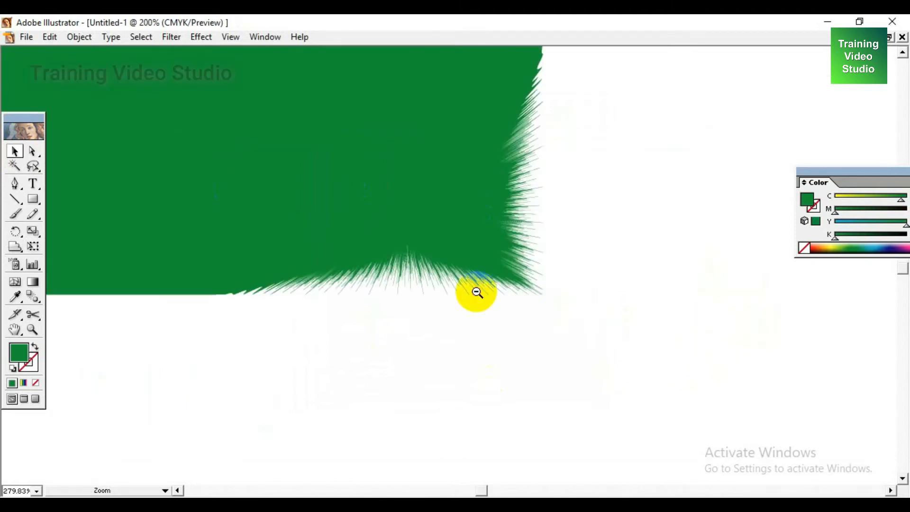
pyautogui.keyDown('ctrl'); pyautogui.keyDown('alt'); pyautogui.click(471, 291); pyautogui.keyUp('alt'); pyautogui.keyUp('ctrl')
pyautogui.keyDown('ctrl'); pyautogui.keyDown('alt'); pyautogui.click(471, 290); pyautogui.keyUp('alt'); pyautogui.keyUp('ctrl')
pyautogui.moveTo(431, 294); pyautogui.dragTo(604, 356)
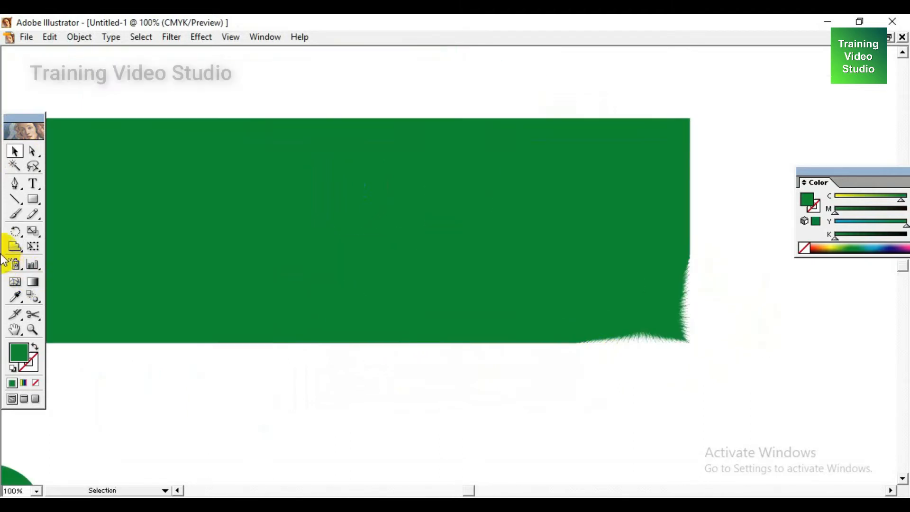
# Undo the corner scallop and enable Brush Affects Anchor Points for the Scallop tool
pyautogui.click(13, 246)
pyautogui.hotkey('ctrl', 'z')
pyautogui.doubleClick(13, 247)
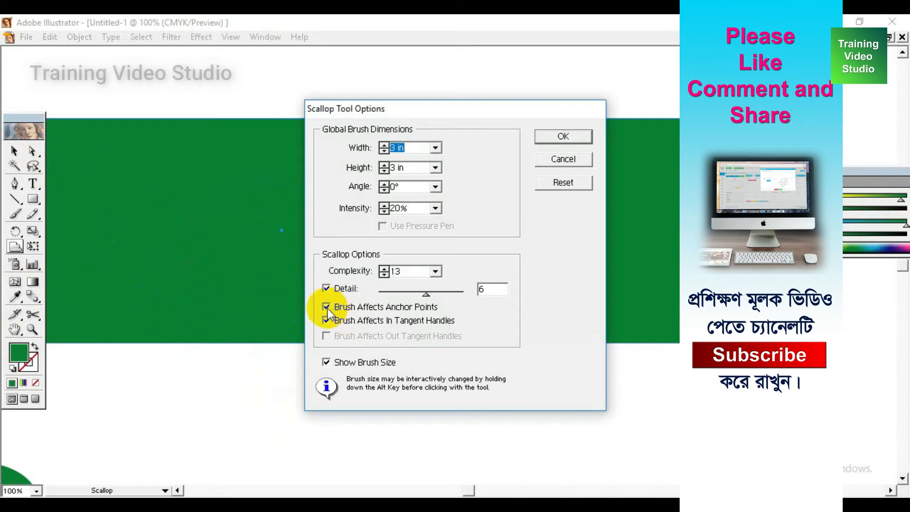
pyautogui.click(566, 140)
# Try scalloping the rectangle's bottom edge in two places and its top edge, undoing the strokes
pyautogui.moveTo(426, 351)
pyautogui.mouseDown()
pyautogui.moveTo(408, 197)
pyautogui.moveTo(323, 314)
pyautogui.mouseUp()
pyautogui.moveTo(118, 297)
pyautogui.mouseDown()
pyautogui.moveTo(205, 144)
pyautogui.moveTo(276, 88)
pyautogui.moveTo(207, 224)
pyautogui.mouseUp()
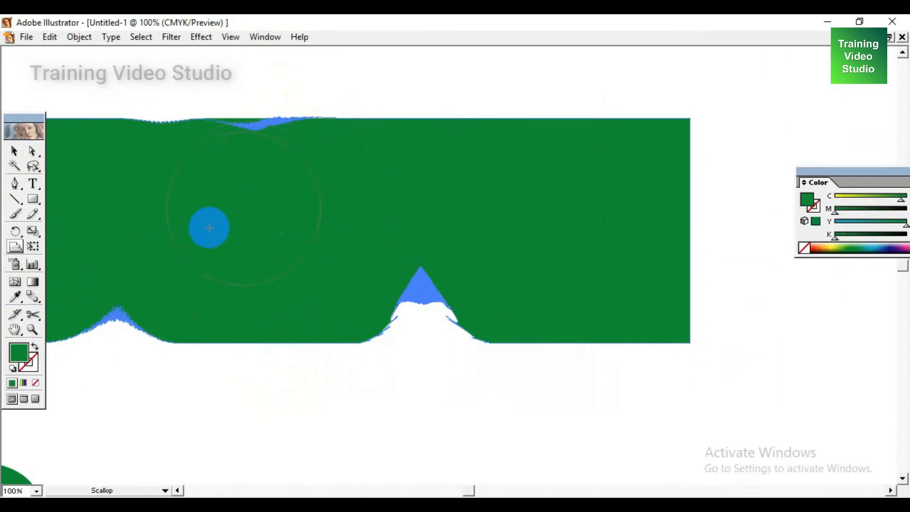
pyautogui.click(14, 151)
pyautogui.click(450, 423)
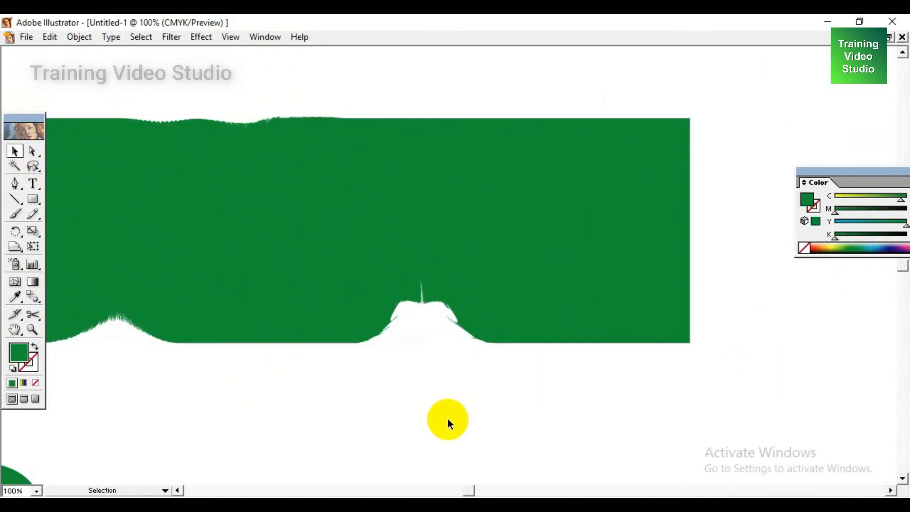
pyautogui.hotkey('ctrl', 'z')
pyautogui.hotkey('ctrl', 'z')
pyautogui.hotkey('ctrl', 'z')
pyautogui.hotkey('ctrl', 'z')
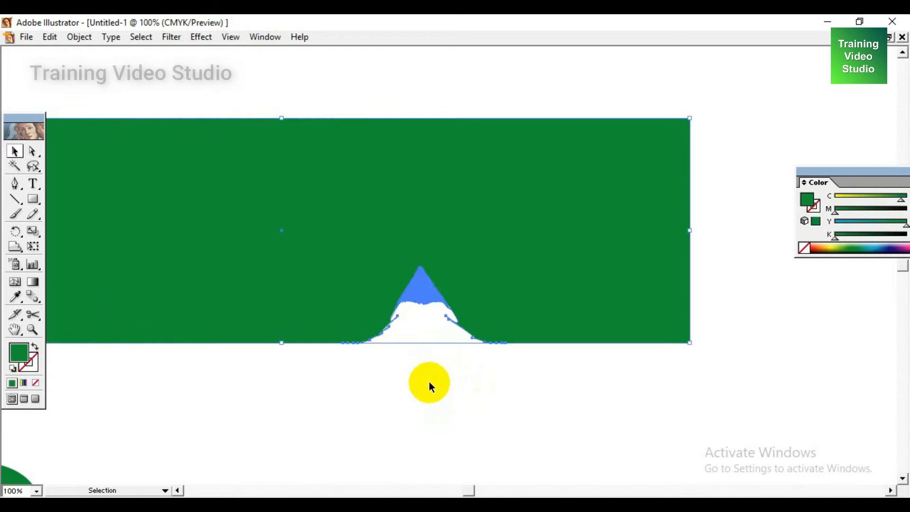
# Set the Scallop detail to 9 and test it on the rectangle's two right corners, undoing the test strokes
pyautogui.doubleClick(12, 244)
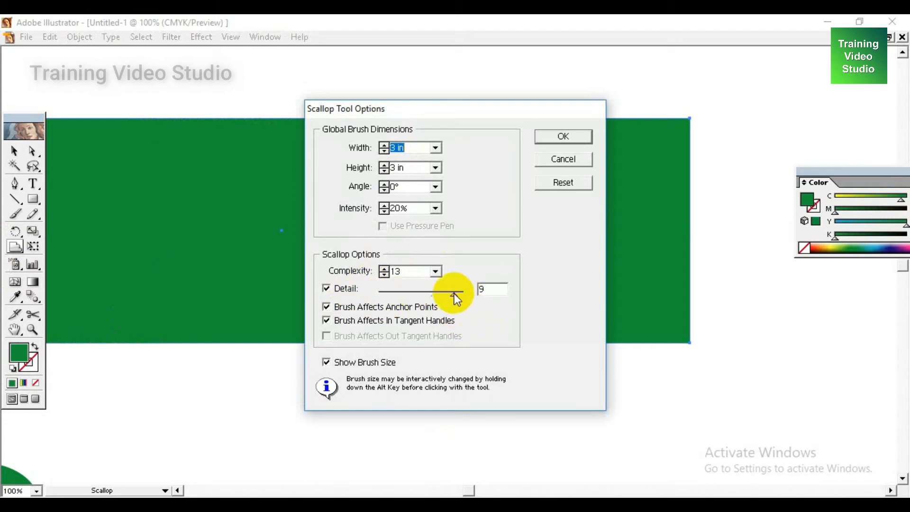
pyautogui.click(575, 140)
pyautogui.moveTo(687, 337)
pyautogui.mouseDown()
pyautogui.moveTo(592, 270)
pyautogui.moveTo(532, 278)
pyautogui.mouseUp()
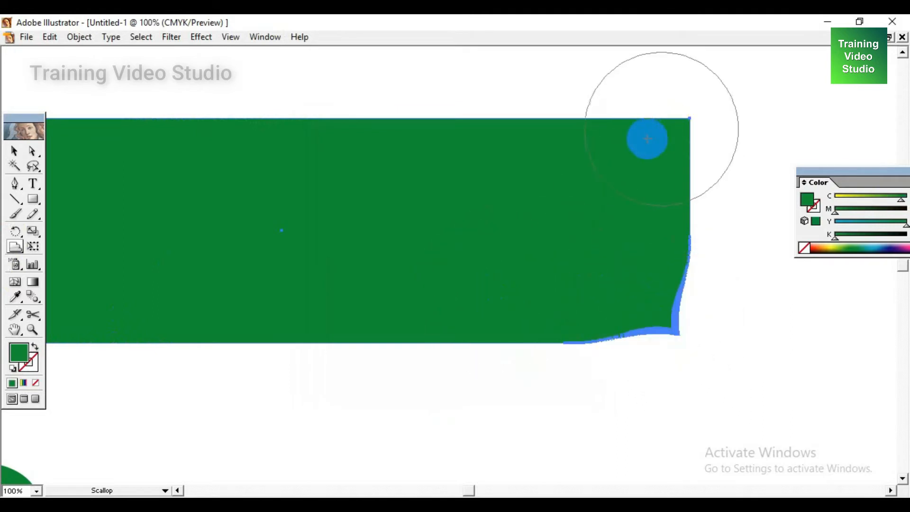
pyautogui.click(674, 127)
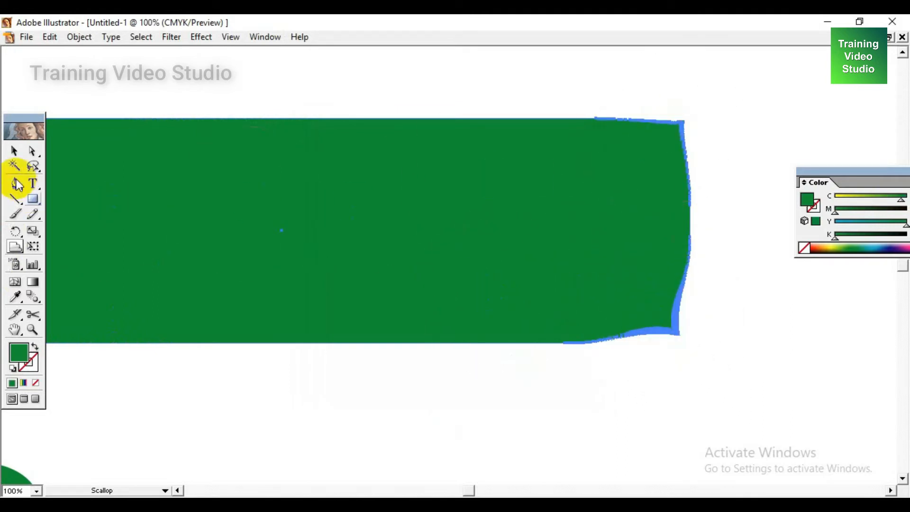
pyautogui.click(17, 153)
pyautogui.click(461, 411)
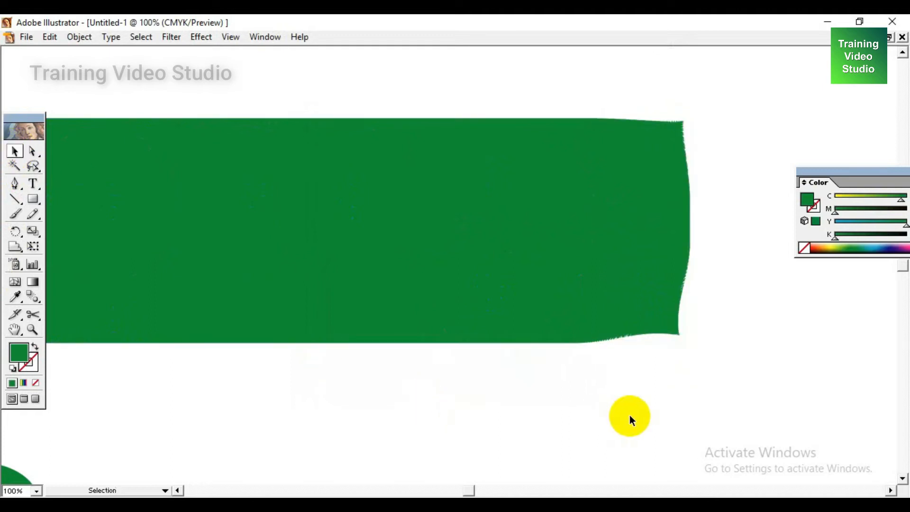
pyautogui.hotkey('ctrl', 'z')
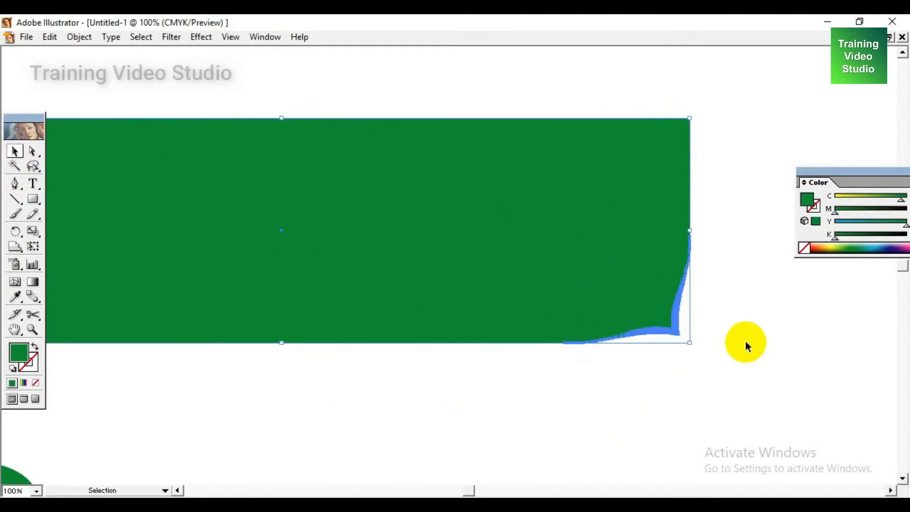
# Set the Scallop complexity to 3
pyautogui.doubleClick(22, 247)
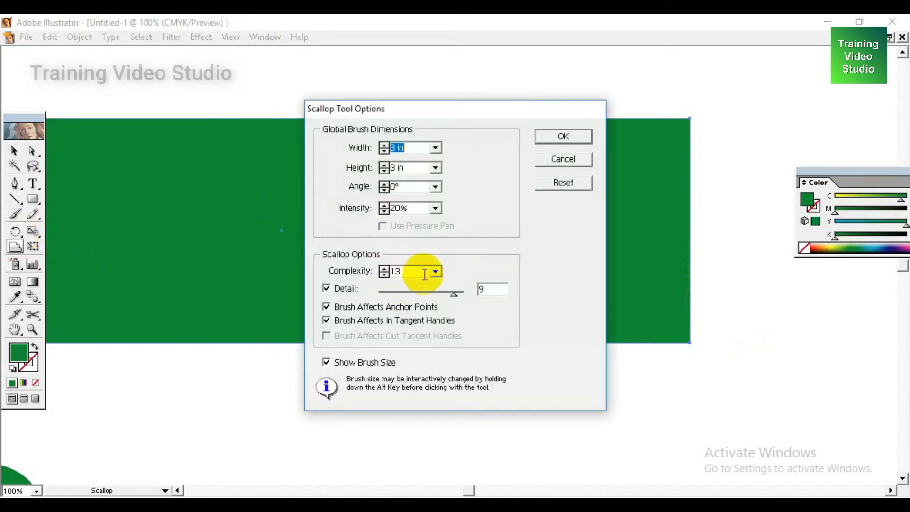
pyautogui.click(436, 273)
pyautogui.click(397, 316)
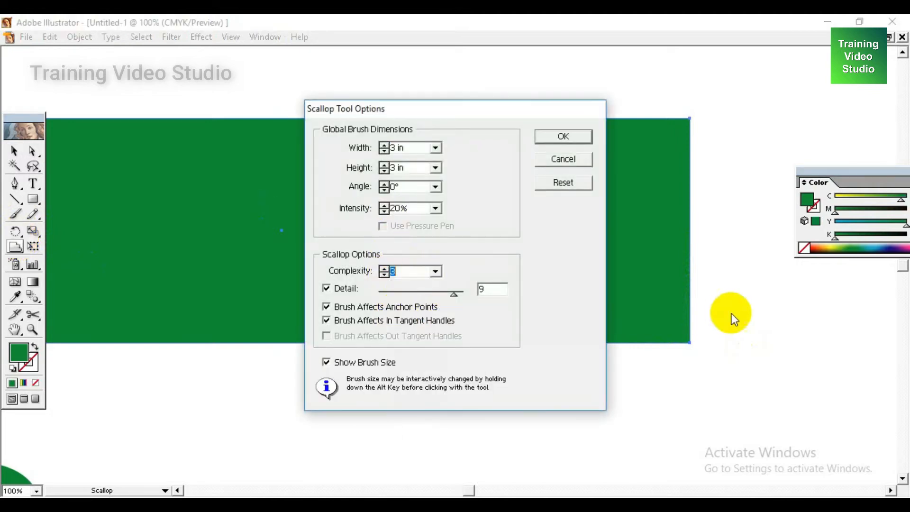
pyautogui.click(544, 138)
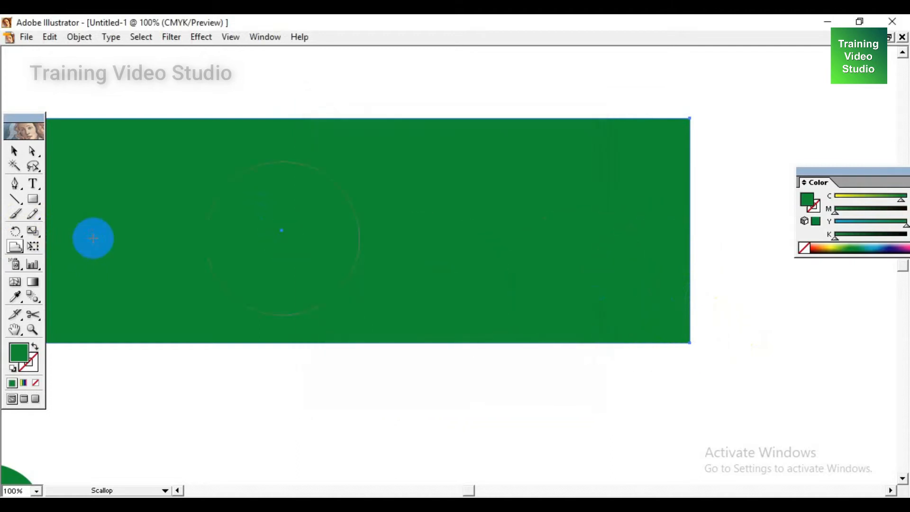
# Set the Scallop complexity to 1, scallop the rectangle's bottom-right corner and deselect the rectangle
pyautogui.doubleClick(17, 247)
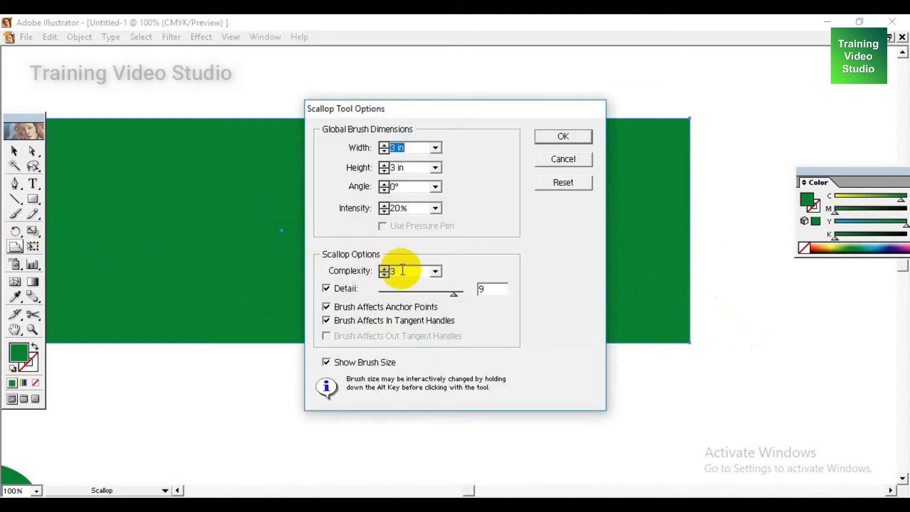
pyautogui.click(434, 273)
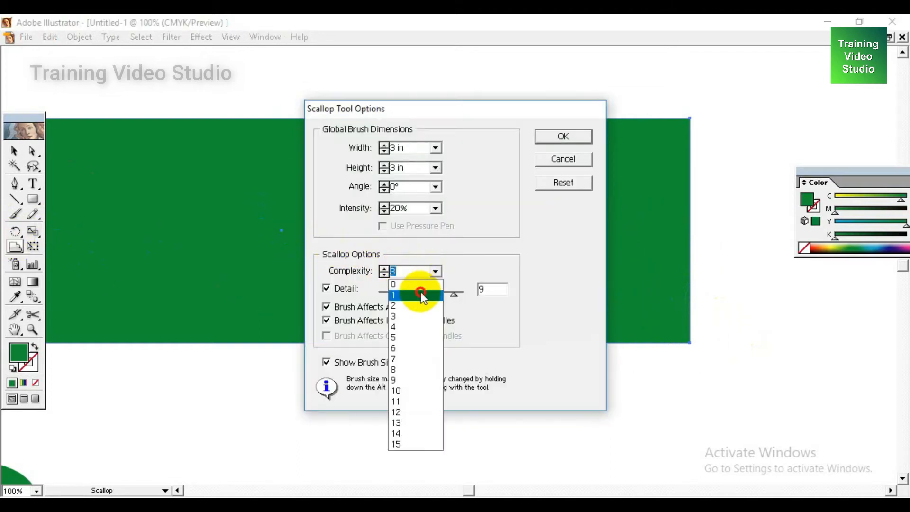
pyautogui.click(420, 290)
pyautogui.click(564, 137)
pyautogui.moveTo(654, 266)
pyautogui.mouseDown()
pyautogui.moveTo(671, 320)
pyautogui.moveTo(603, 319)
pyautogui.moveTo(691, 311)
pyautogui.mouseUp()
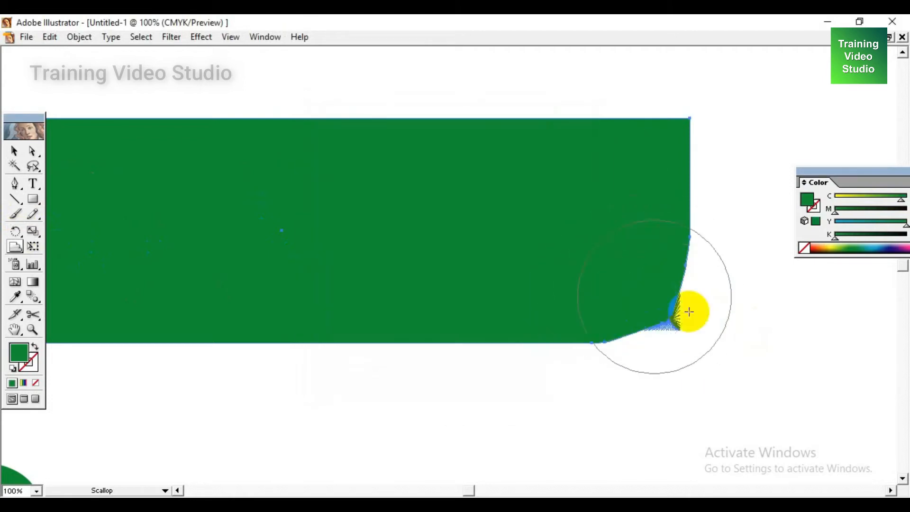
pyautogui.click(14, 151)
pyautogui.click(556, 425)
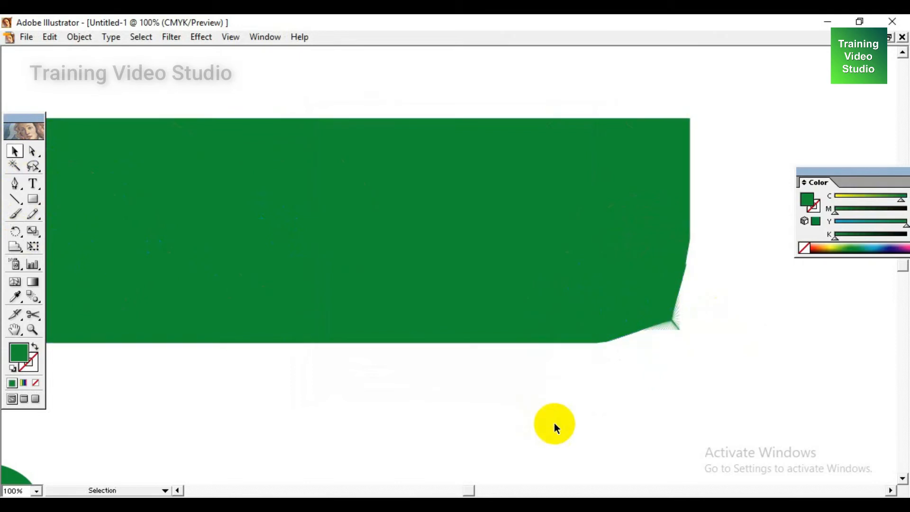
# Select the green rectangle and undo the scallop on its bottom-right corner
pyautogui.click(596, 312)
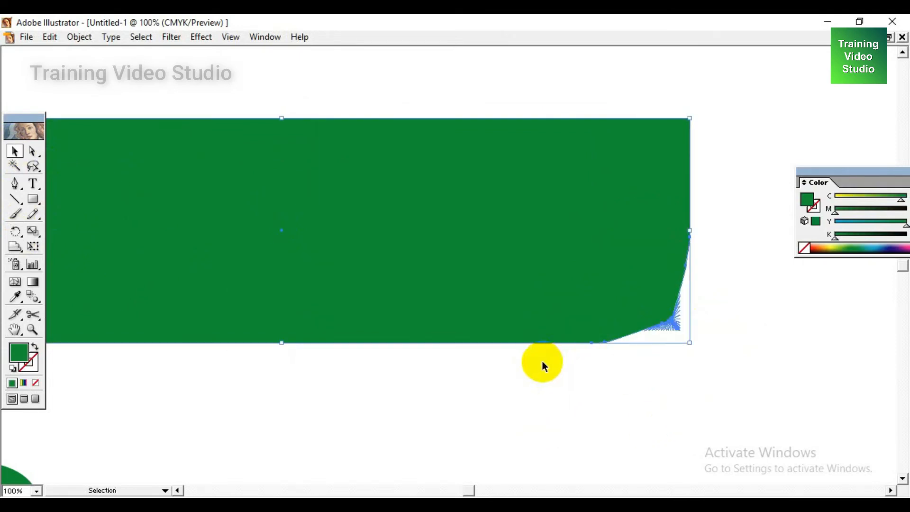
pyautogui.hotkey('ctrl', 'z')
pyautogui.hotkey('ctrl', 'z')
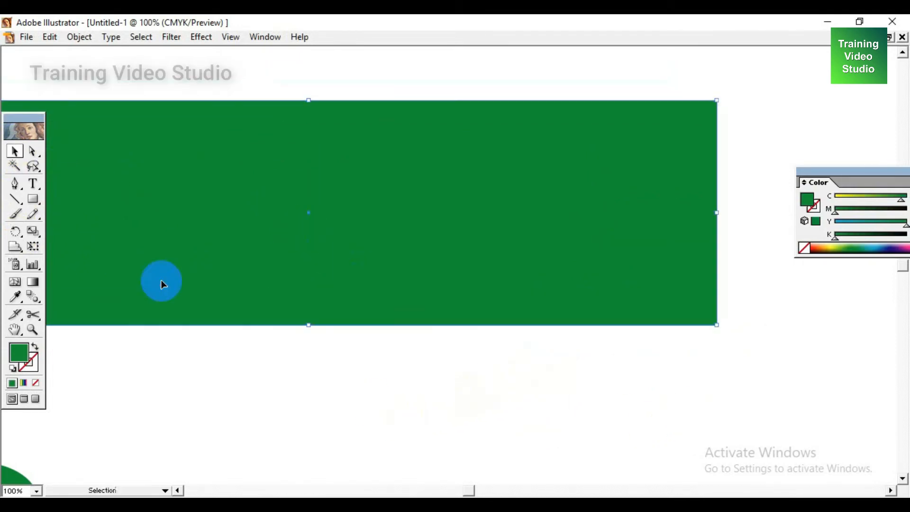
# Distort the rectangle's bottom edge and bottom-right corner with the Crystallize tool
pyautogui.click(14, 247)
pyautogui.moveTo(14, 247); pyautogui.dragTo(118, 250)
pyautogui.moveTo(456, 307)
pyautogui.mouseDown()
pyautogui.moveTo(492, 329)
pyautogui.moveTo(581, 308)
pyautogui.moveTo(604, 319)
pyautogui.moveTo(630, 358)
pyautogui.moveTo(656, 309)
pyautogui.moveTo(739, 381)
pyautogui.mouseUp()
pyautogui.click(14, 152)
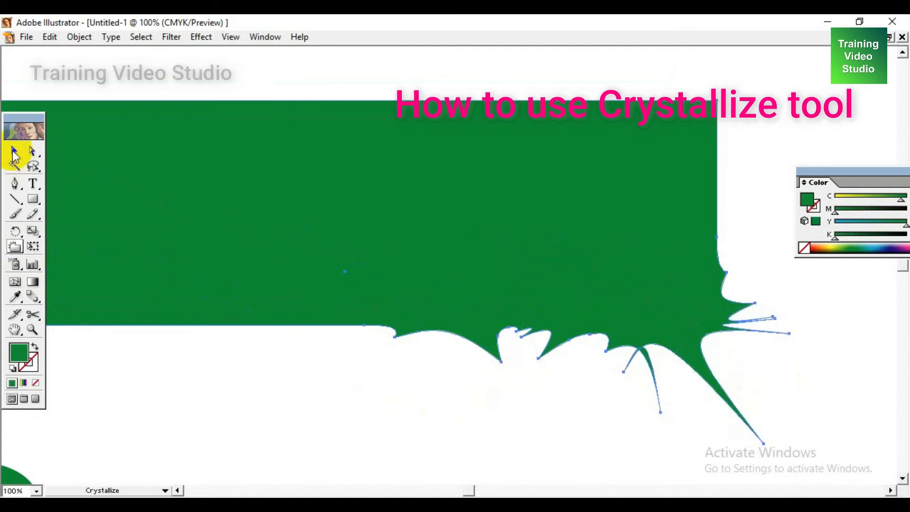
# Set the Crystallize complexity to 11 and undo the crystallize strokes on the rectangle
pyautogui.doubleClick(15, 246)
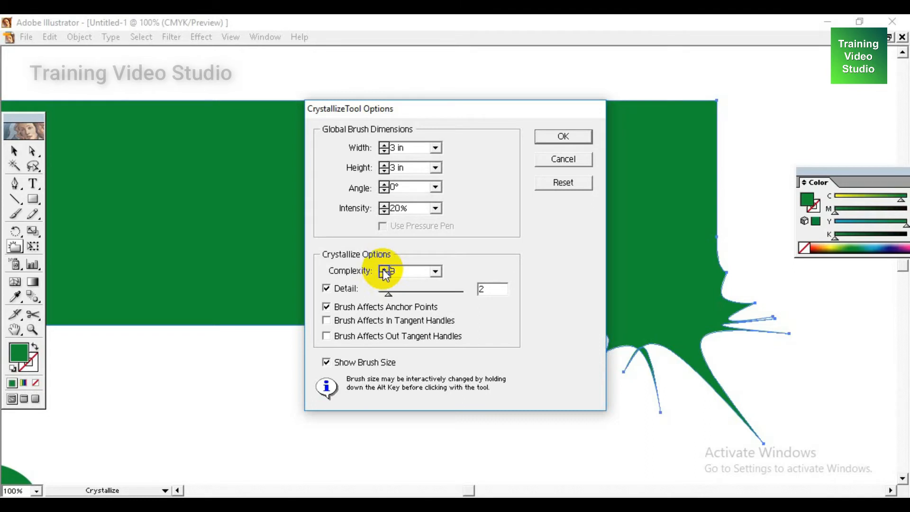
pyautogui.click(564, 138)
pyautogui.keyDown('ctrl'); pyautogui.click(595, 241); pyautogui.keyUp('ctrl')
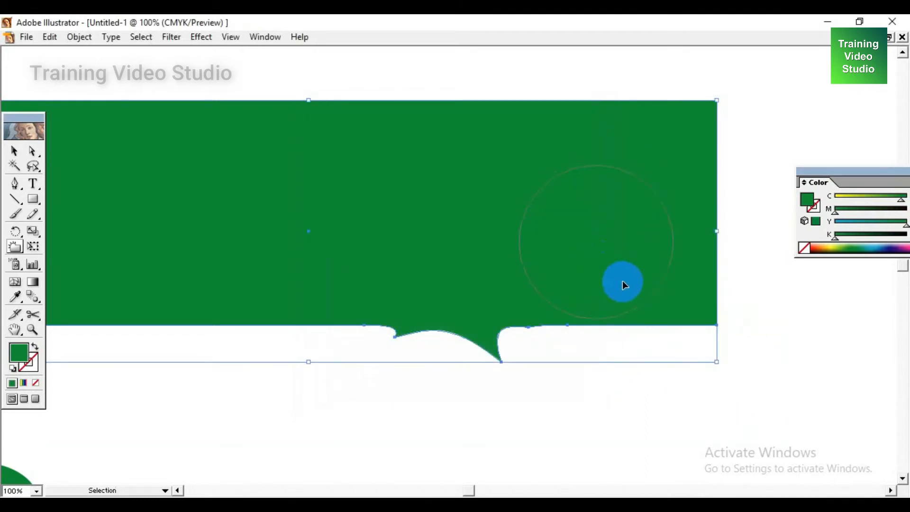
pyautogui.hotkey('ctrl', 'z')
# Test crystallizing the rectangle's bottom-right corner, deselect it to inspect the spikes, and undo the stroke
pyautogui.moveTo(668, 306); pyautogui.dragTo(730, 336)
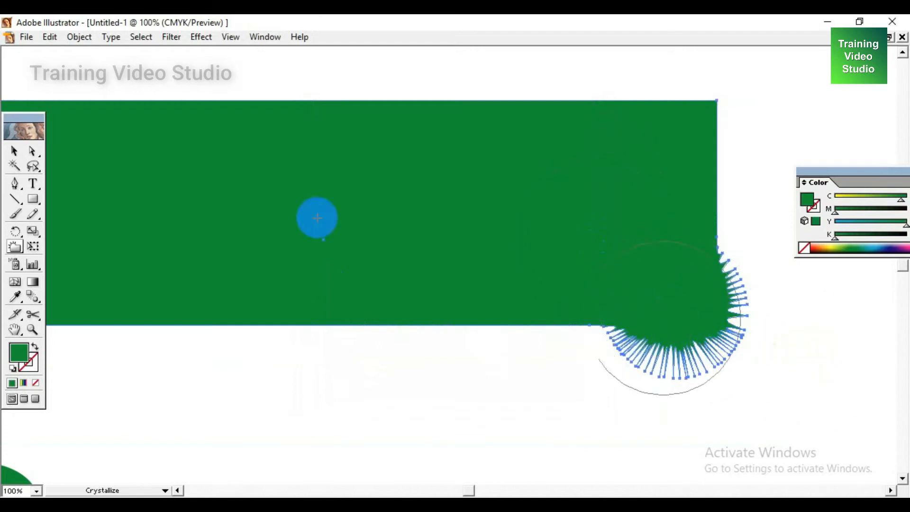
pyautogui.click(15, 152)
pyautogui.click(535, 441)
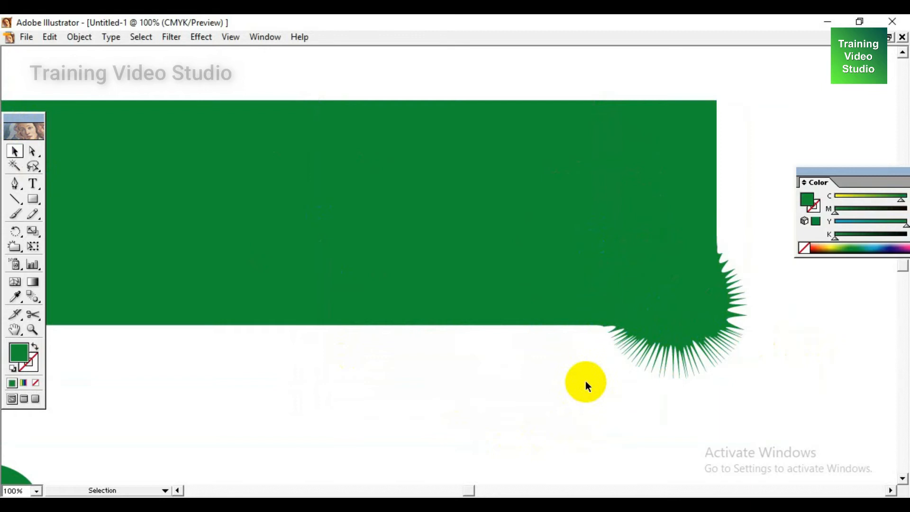
pyautogui.hotkey('ctrl', 'z')
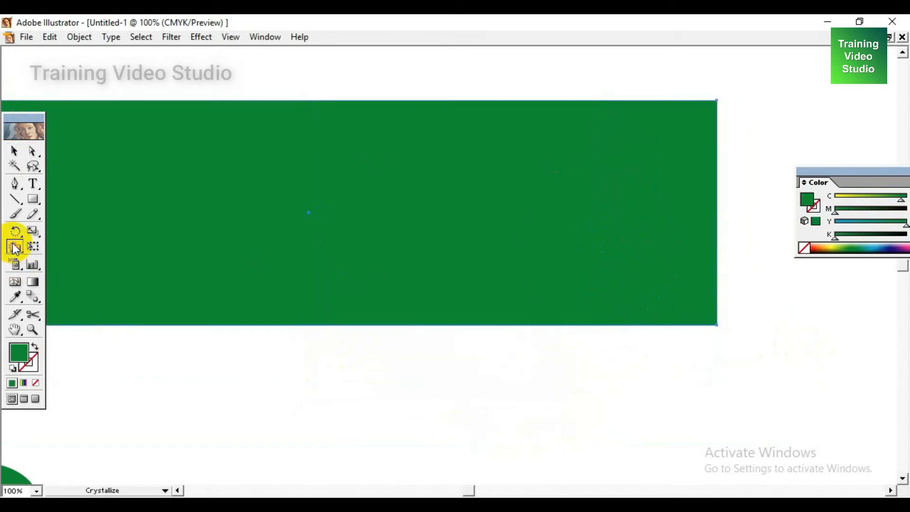
# Set the Crystallize detail to 7 and test it on the rectangle's bottom-right corner, undoing the test stroke
pyautogui.doubleClick(15, 247)
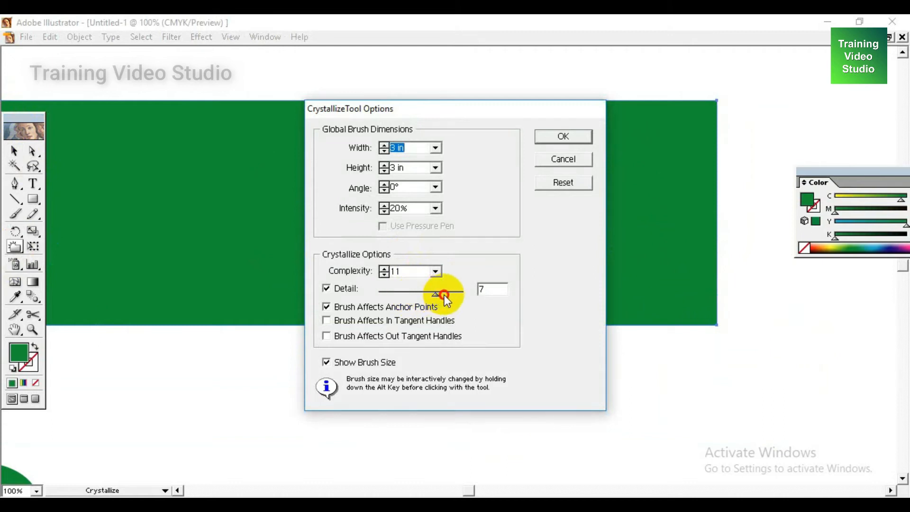
pyautogui.click(564, 141)
pyautogui.moveTo(699, 309); pyautogui.dragTo(763, 338)
pyautogui.click(15, 151)
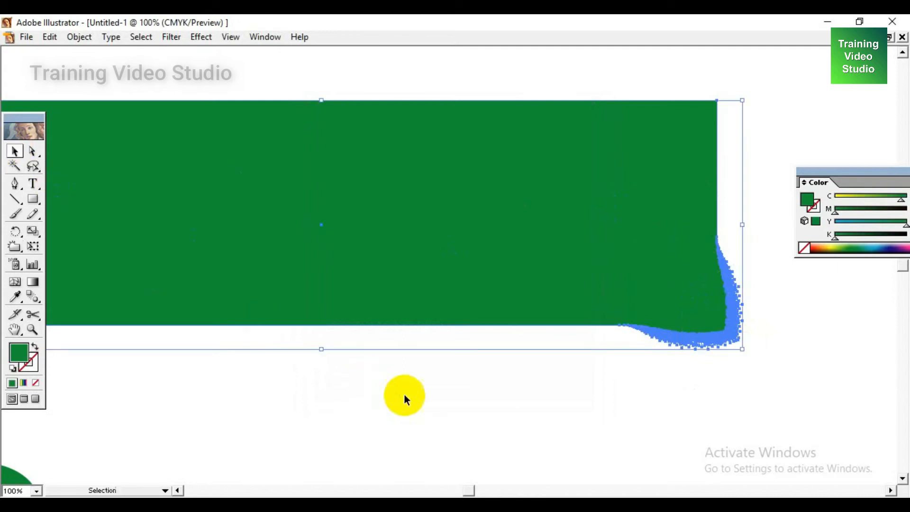
pyautogui.click(669, 403)
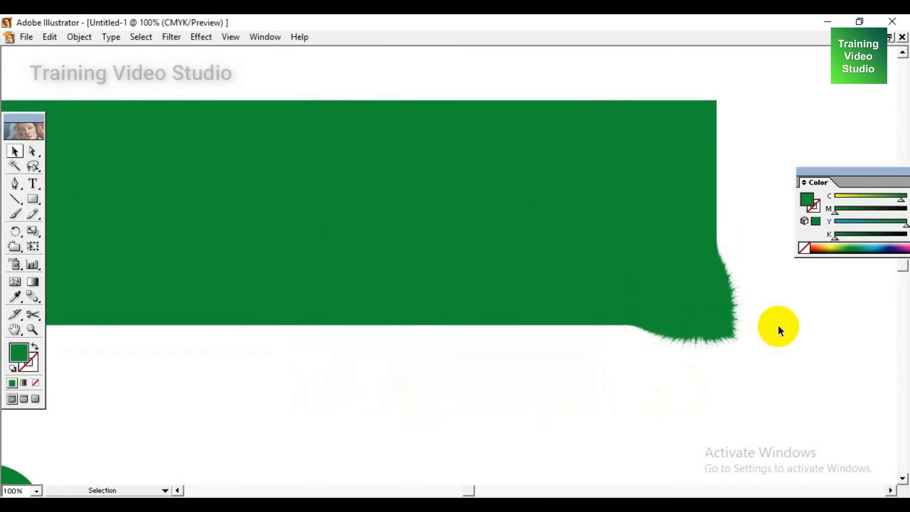
pyautogui.hotkey('ctrl', 'z')
# Wrinkle part of the rectangle's bottom edge with the Wrinkle tool and set the Wrinkle angle to 40°
pyautogui.moveTo(11, 248); pyautogui.dragTo(134, 249)
pyautogui.moveTo(528, 349)
pyautogui.mouseDown()
pyautogui.moveTo(535, 317)
pyautogui.moveTo(534, 338)
pyautogui.mouseUp()
pyautogui.doubleClick(16, 246)
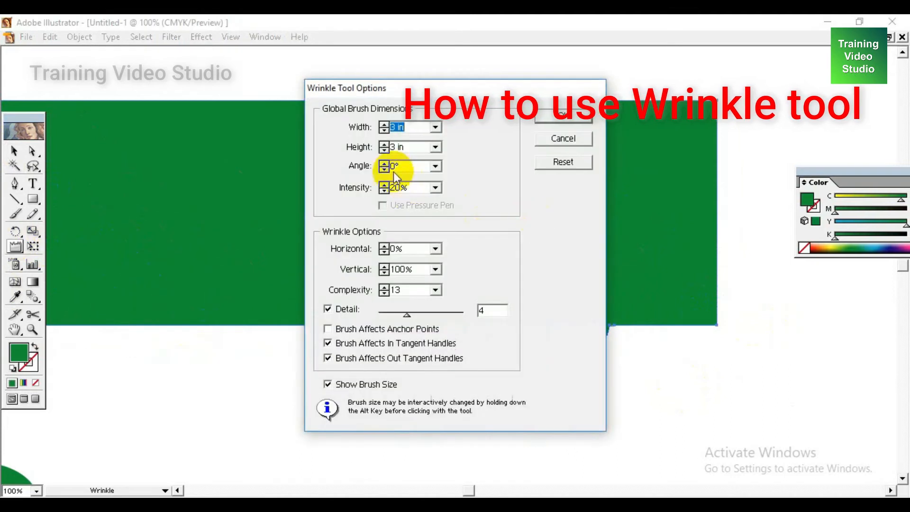
pyautogui.doubleClick(413, 166)
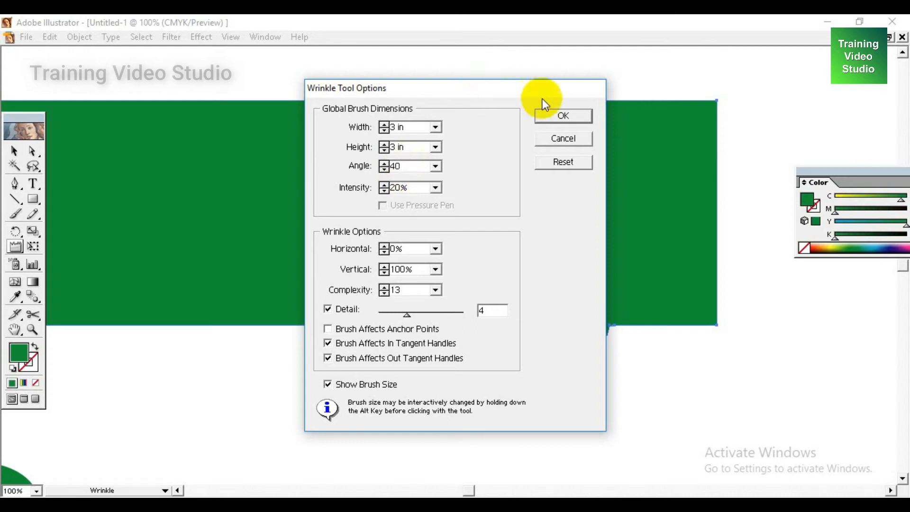
pyautogui.click(562, 116)
# Wrinkle another stretch of the rectangle's bottom edge, then select the rectangle and undo all the wrinkle strokes
pyautogui.moveTo(381, 322)
pyautogui.mouseDown()
pyautogui.moveTo(355, 339)
pyautogui.moveTo(413, 329)
pyautogui.moveTo(371, 400)
pyautogui.moveTo(300, 315)
pyautogui.moveTo(367, 374)
pyautogui.moveTo(304, 325)
pyautogui.mouseUp()
pyautogui.click(36, 136)
pyautogui.click(14, 151)
pyautogui.click(152, 288)
pyautogui.click(348, 343)
pyautogui.hotkey('ctrl', 'z')
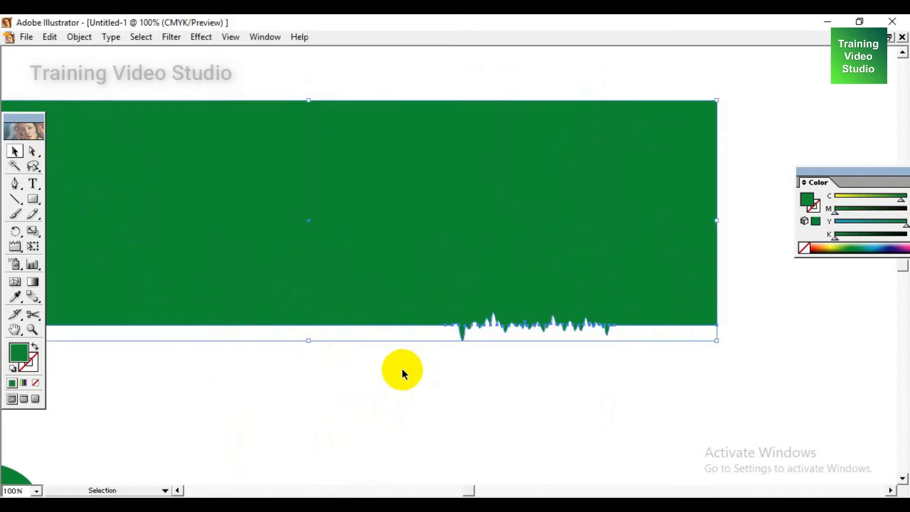
pyautogui.hotkey('ctrl', 'z')
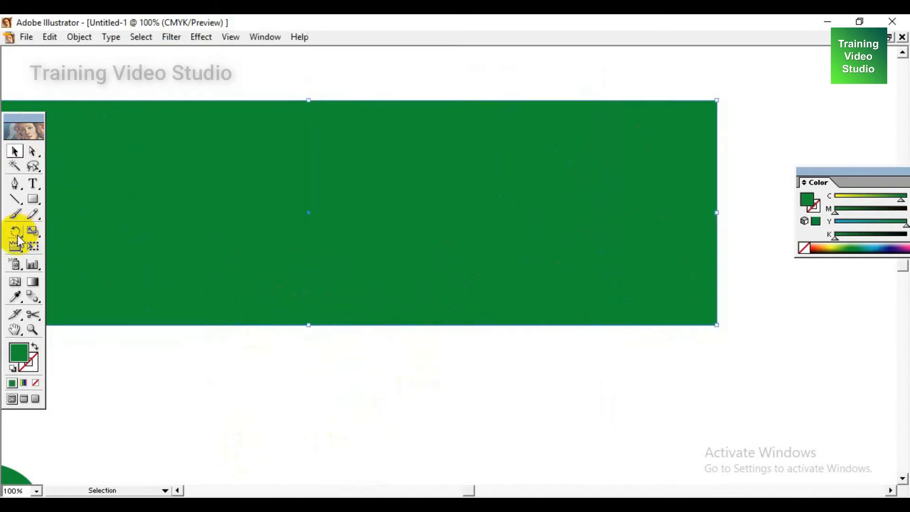
# Set the Wrinkle angle to 150° and wrinkle the left part of the rectangle's bottom edge
pyautogui.doubleClick(23, 248)
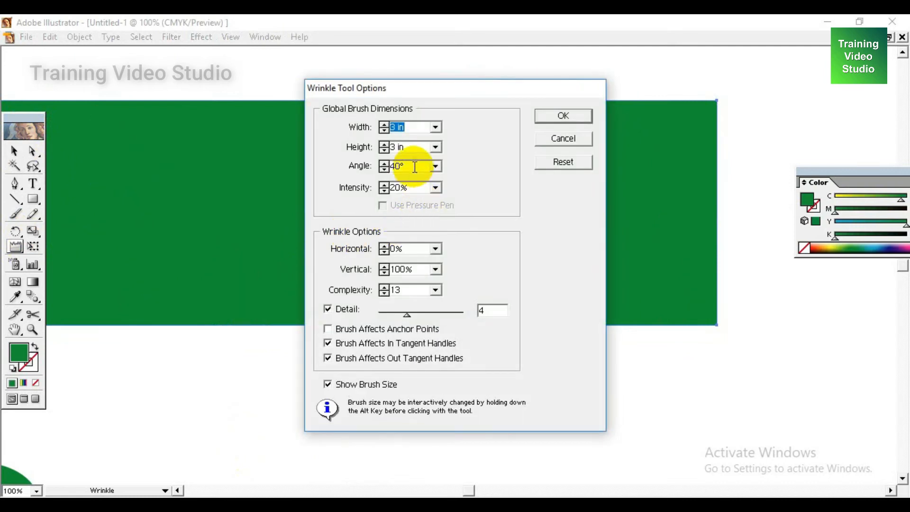
pyautogui.click(435, 170)
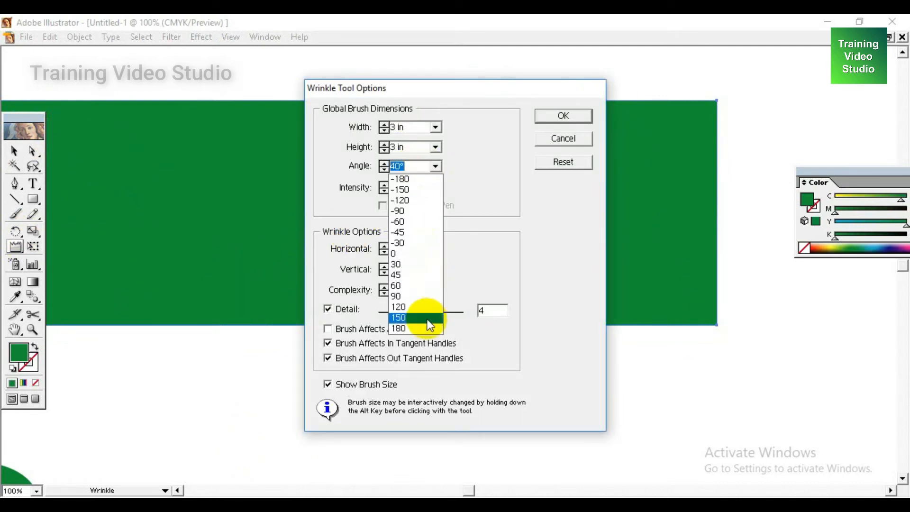
pyautogui.click(428, 318)
pyautogui.click(569, 119)
pyautogui.moveTo(284, 291)
pyautogui.mouseDown()
pyautogui.moveTo(265, 299)
pyautogui.moveTo(240, 334)
pyautogui.moveTo(319, 343)
pyautogui.mouseUp()
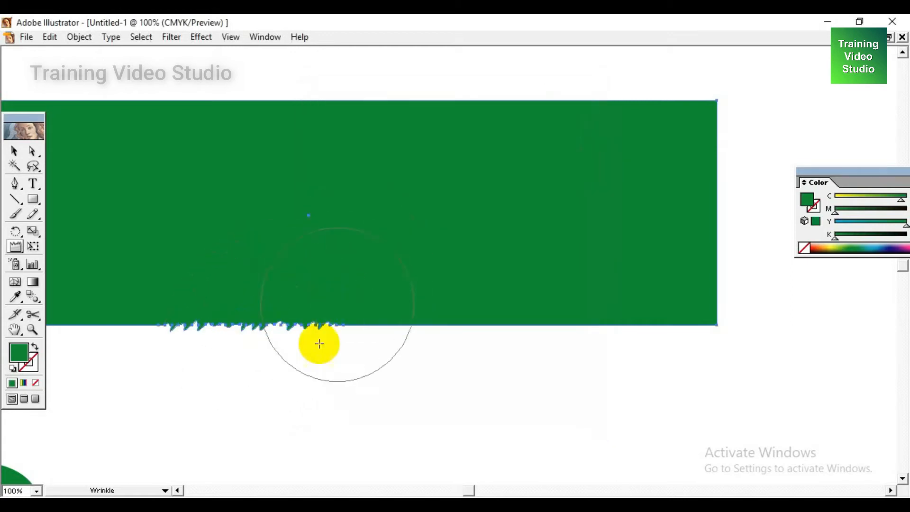
# Set the Wrinkle angle to -150° and wrinkle the middle of the rectangle's bottom edge
pyautogui.doubleClick(15, 236)
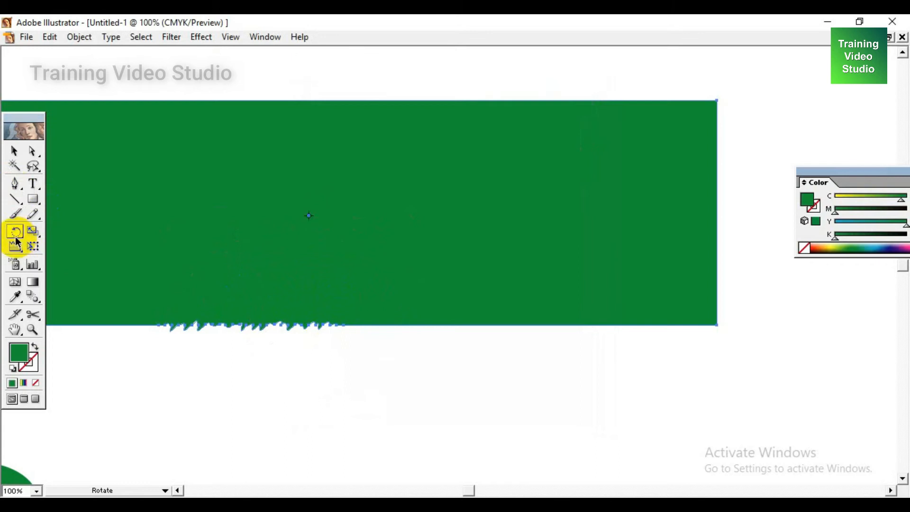
pyautogui.press('Escape')
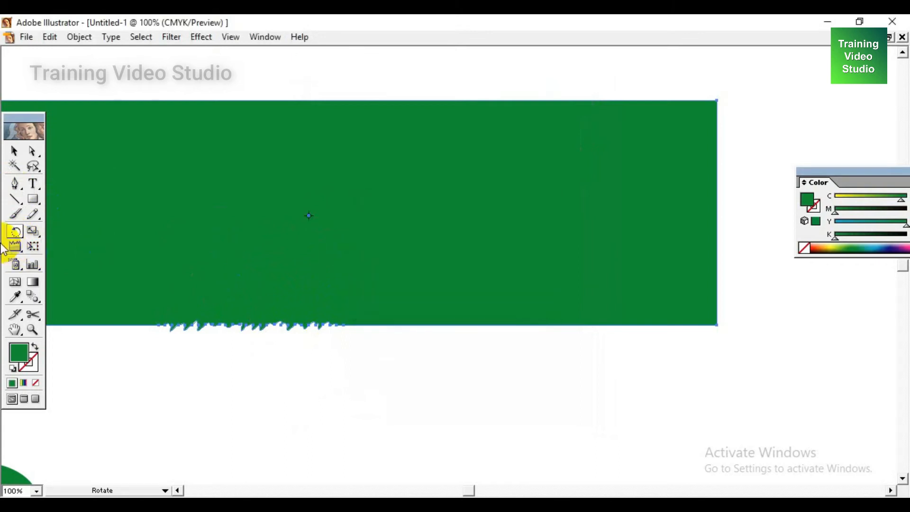
pyautogui.doubleClick(14, 246)
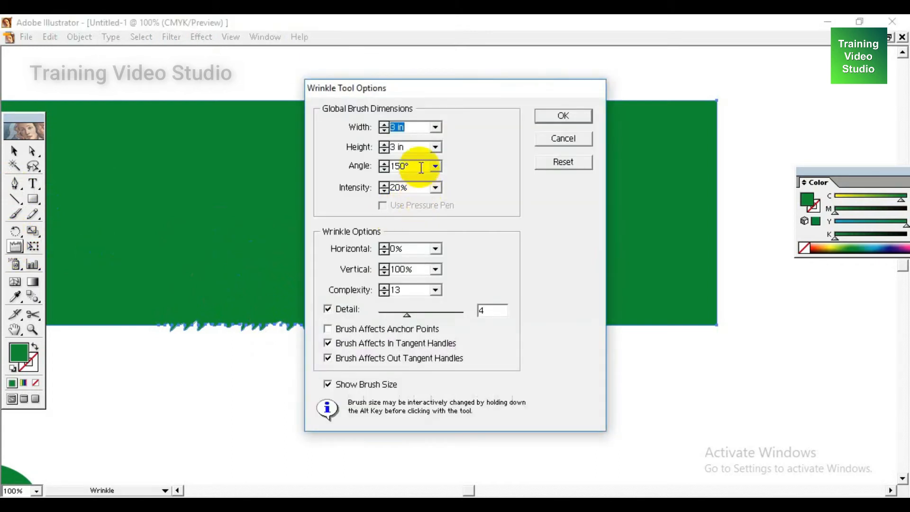
pyautogui.click(436, 169)
pyautogui.click(434, 176)
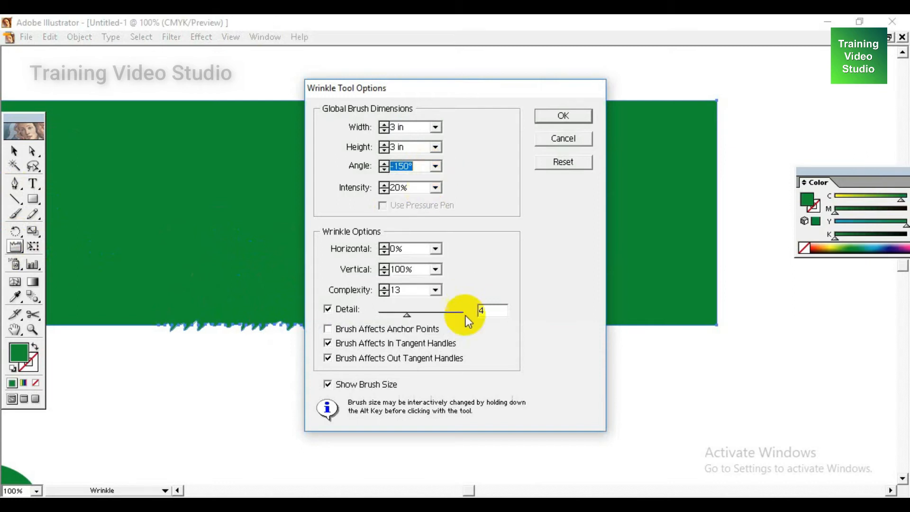
pyautogui.click(552, 113)
pyautogui.moveTo(433, 325); pyautogui.dragTo(453, 340)
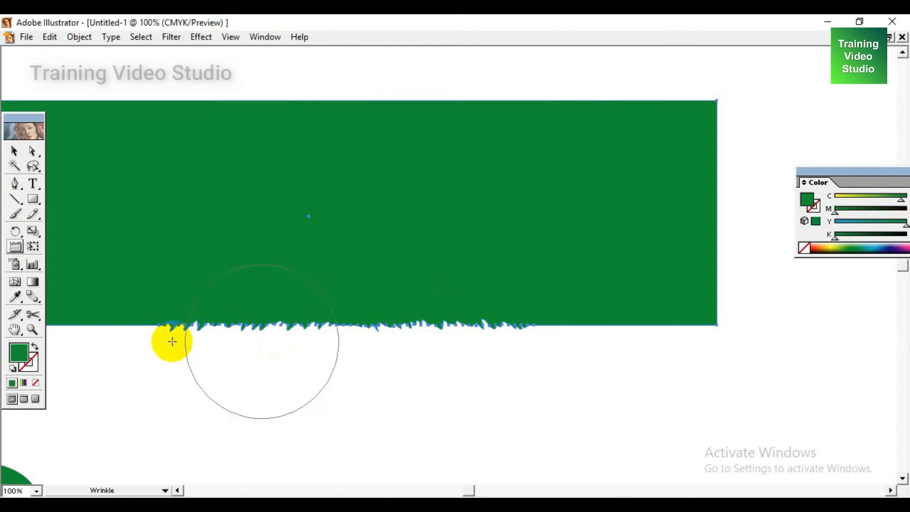
# Set the Wrinkle intensity to 80%, wrinkle the right part of the rectangle's bottom edge and deselect the rectangle
pyautogui.doubleClick(15, 246)
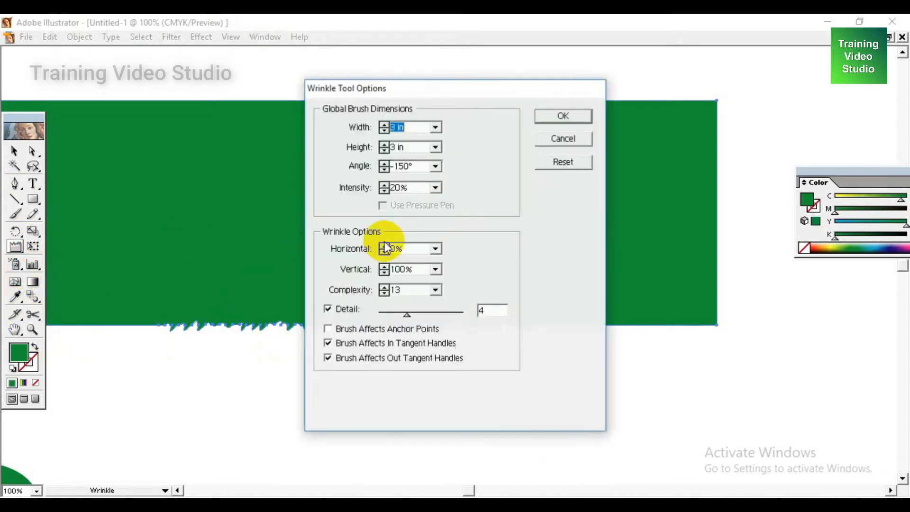
pyautogui.click(435, 189)
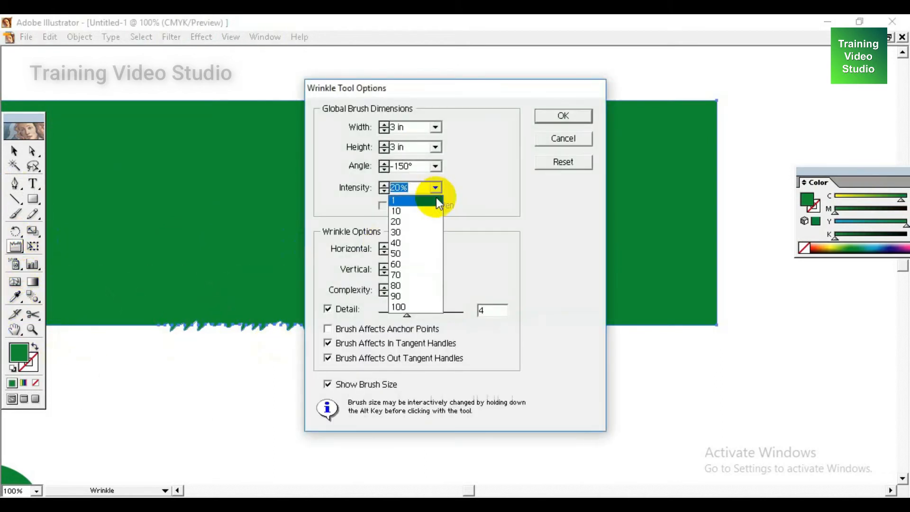
pyautogui.click(417, 285)
pyautogui.click(588, 115)
pyautogui.moveTo(583, 330); pyautogui.dragTo(598, 332)
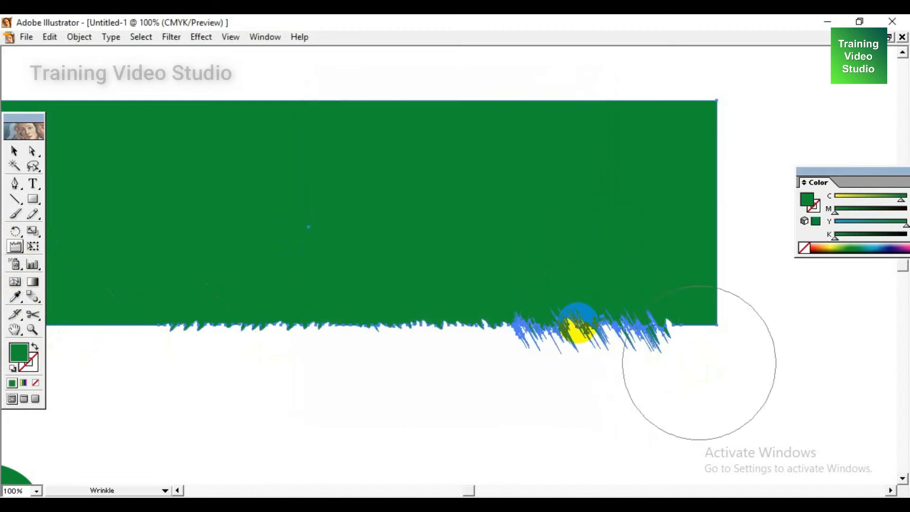
pyautogui.click(18, 153)
pyautogui.click(414, 423)
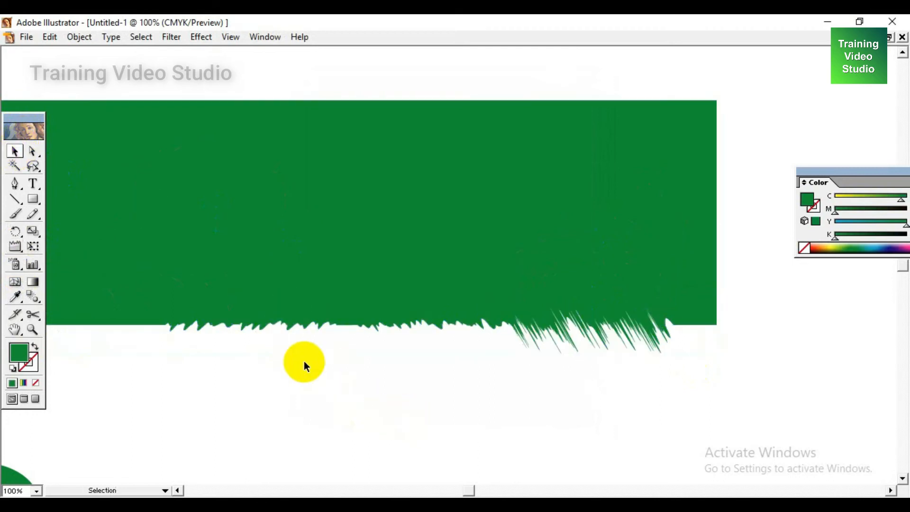
# Cancel resetting the Wrinkle options and wrinkle the left-centre stretch of the rectangle's bottom edge
pyautogui.doubleClick(19, 246)
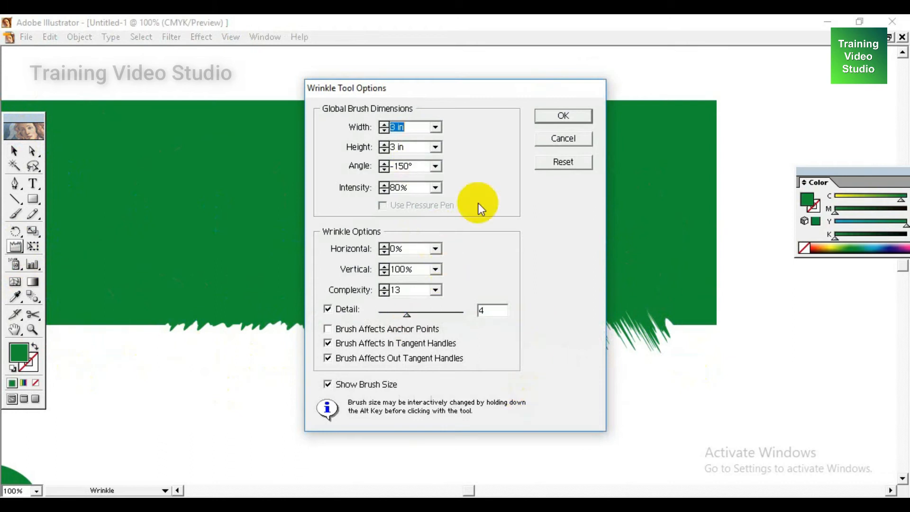
pyautogui.click(574, 162)
pyautogui.click(546, 138)
pyautogui.moveTo(344, 285); pyautogui.dragTo(346, 331)
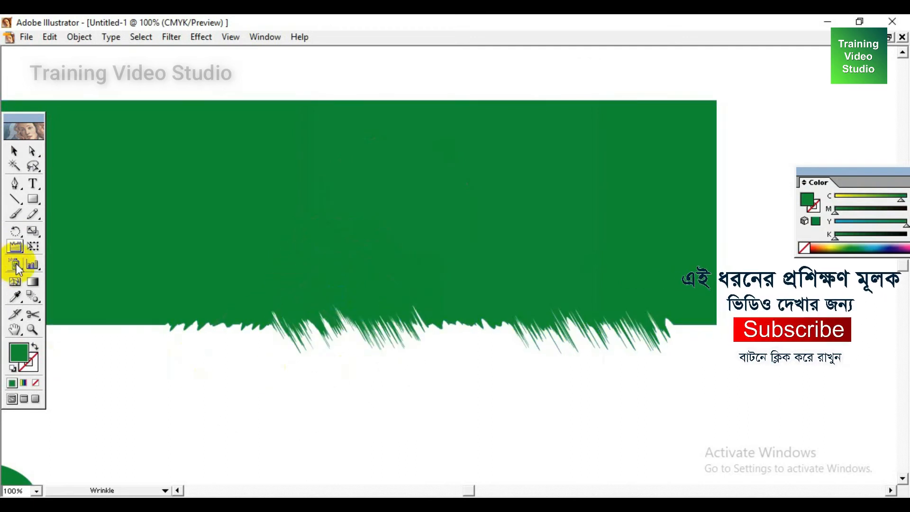
# Select the rectangle and undo all the wrinkle strokes on its bottom edge
pyautogui.click(15, 247)
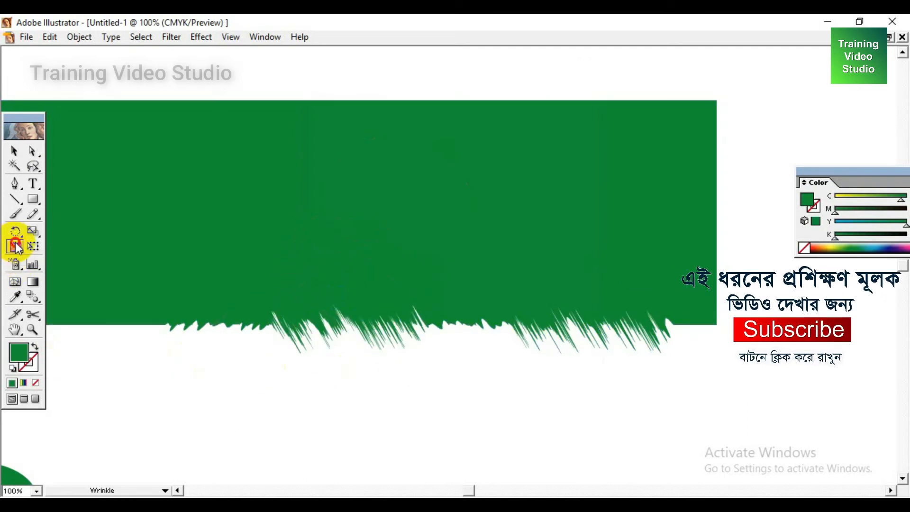
pyautogui.click(16, 247)
pyautogui.click(30, 246)
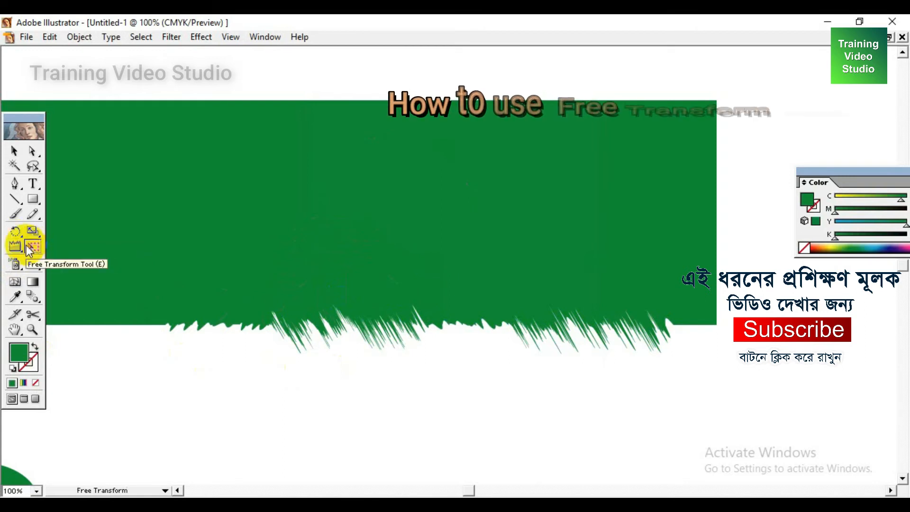
pyautogui.click(15, 152)
pyautogui.click(193, 292)
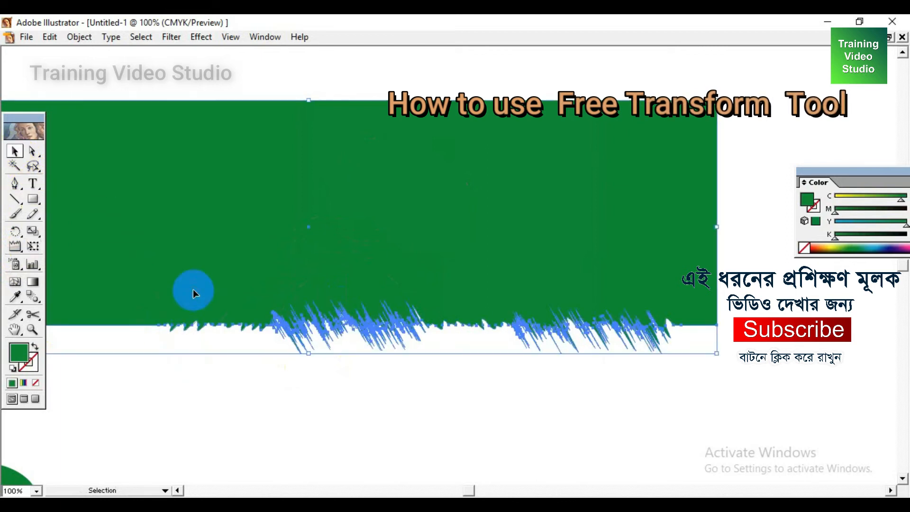
pyautogui.hotkey('ctrl', 'z')
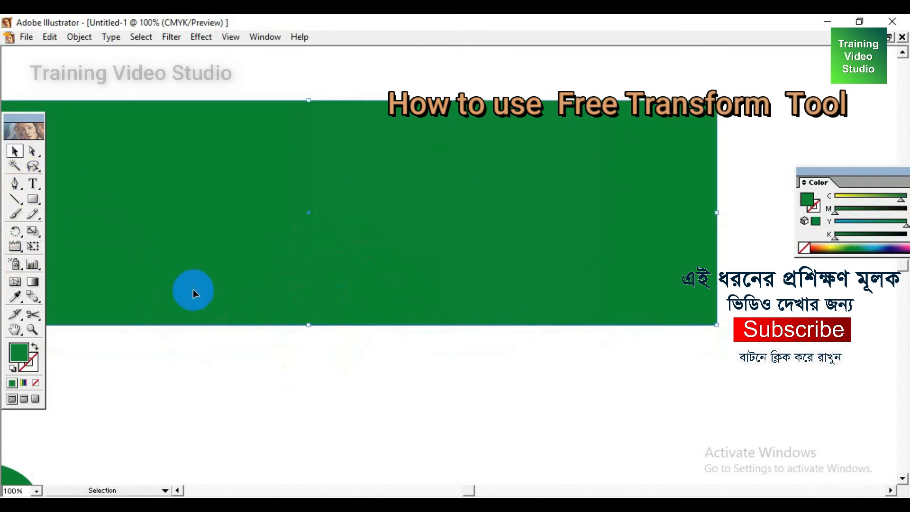
# With Free Transform, move the large green rectangle slightly and scale it down from its upper-left corner
pyautogui.click(32, 250)
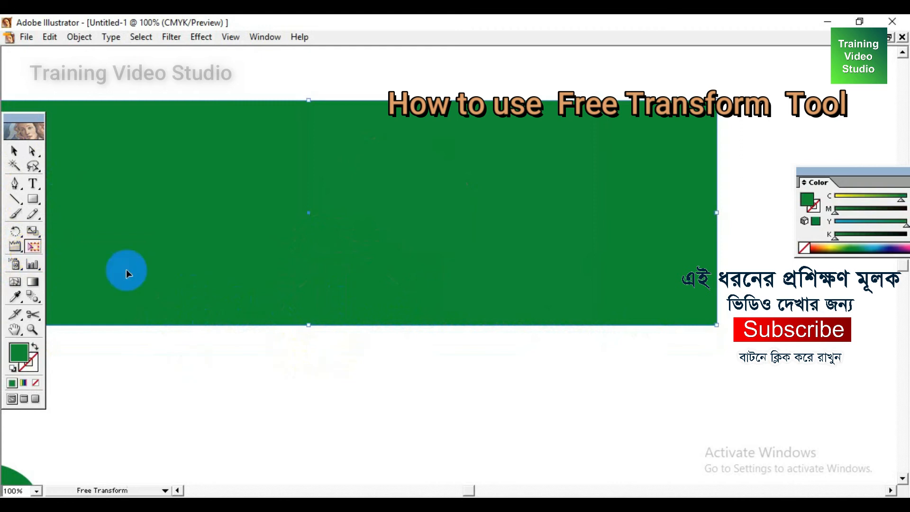
pyautogui.keyDown('alt'); pyautogui.click(459, 318); pyautogui.keyUp('alt')
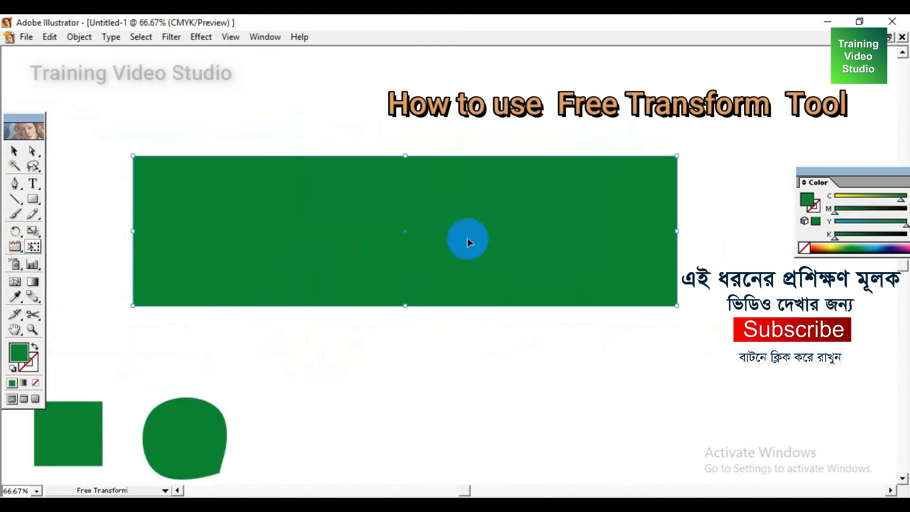
pyautogui.moveTo(224, 208); pyautogui.dragTo(286, 206)
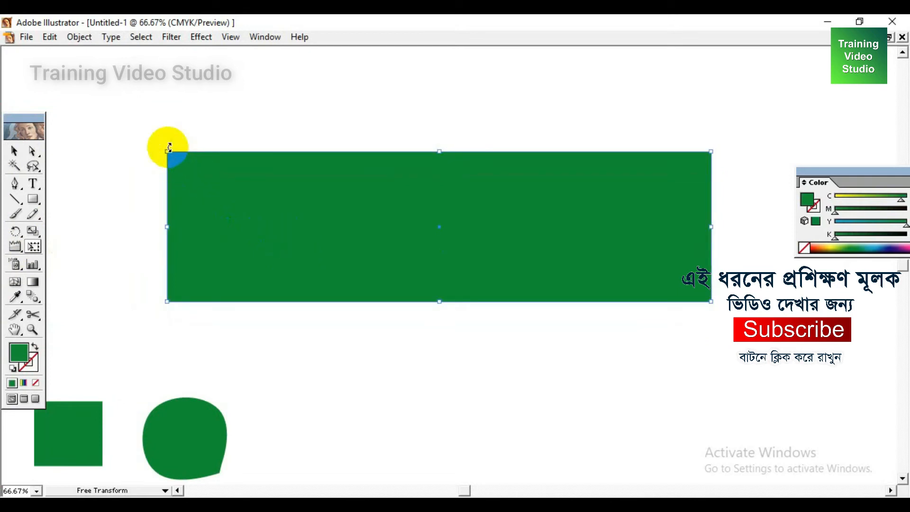
pyautogui.moveTo(169, 154); pyautogui.dragTo(236, 168)
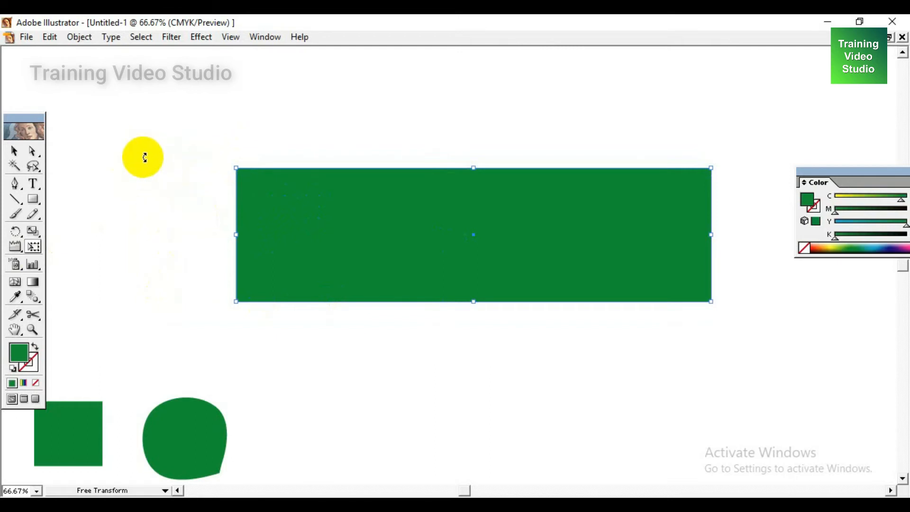
# Try a slight rotation of the large rectangle with Free Transform, undo it and deselect the rectangle
pyautogui.moveTo(164, 170); pyautogui.dragTo(154, 190)
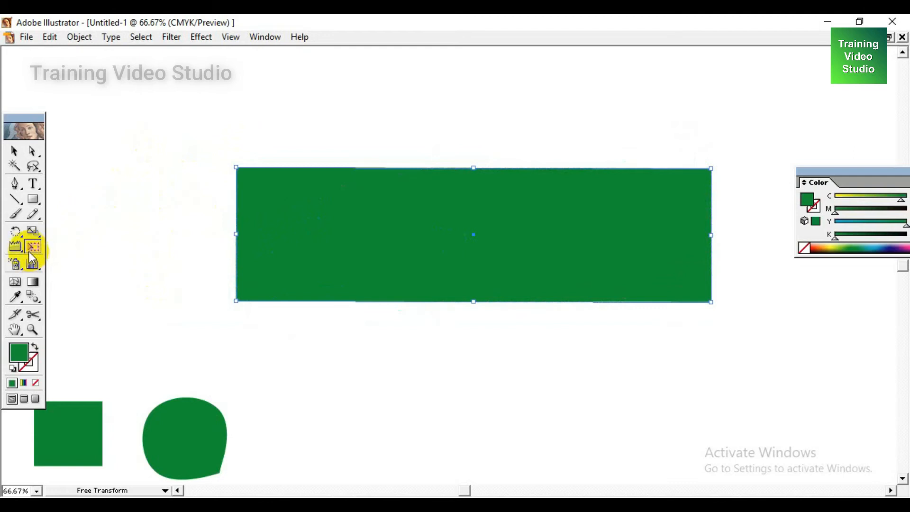
pyautogui.click(16, 152)
pyautogui.click(173, 319)
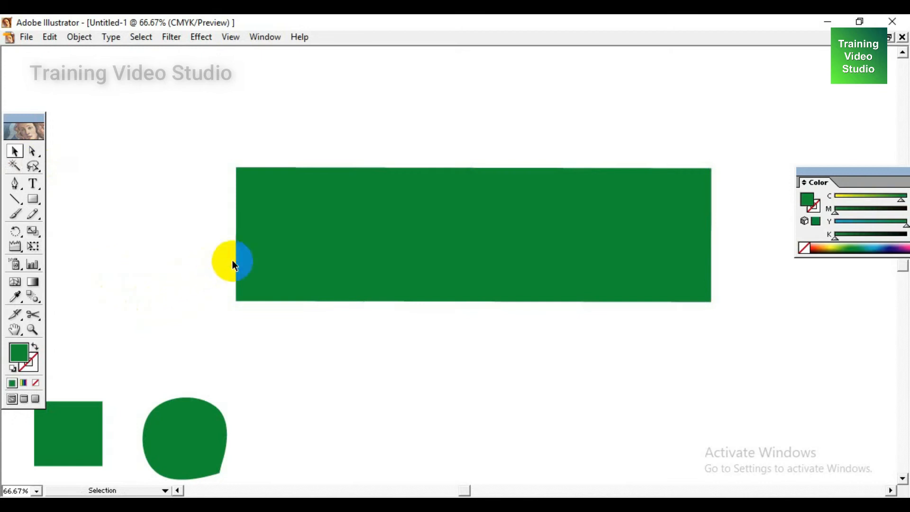
pyautogui.click(221, 277)
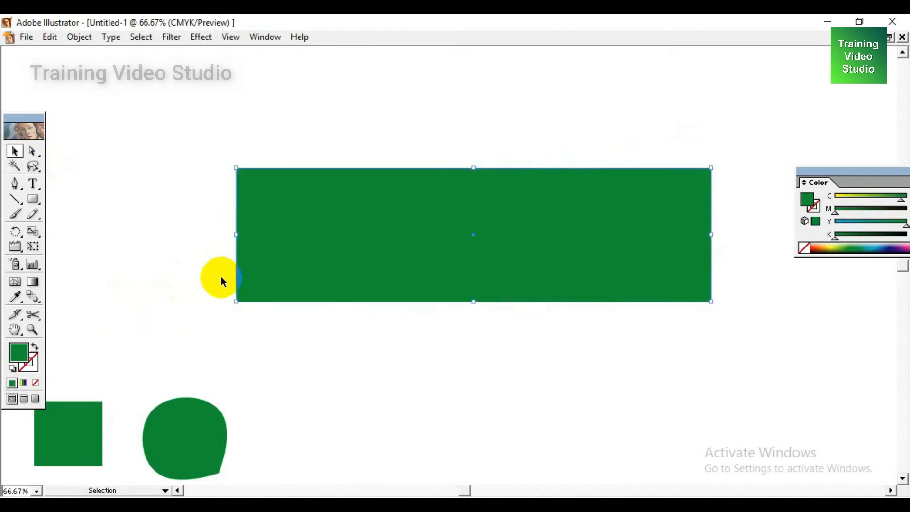
pyautogui.click(72, 291)
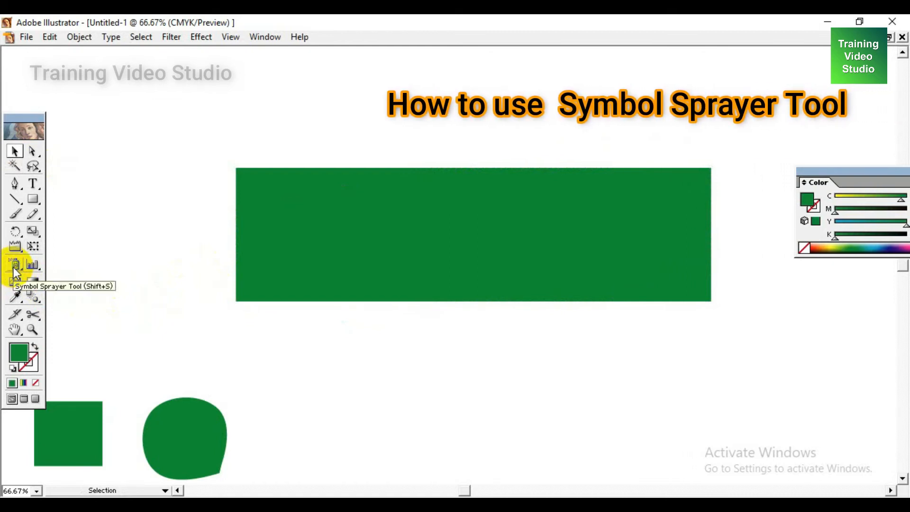
# Move the large rectangle down beside the small green shapes to clear the canvas, and deselect it
pyautogui.moveTo(537, 225); pyautogui.dragTo(623, 474)
pyautogui.moveTo(514, 461); pyautogui.dragTo(240, 469)
pyautogui.click(315, 300)
# Open the Nature symbol library and place its palette in front of the Color palette
pyautogui.click(267, 37)
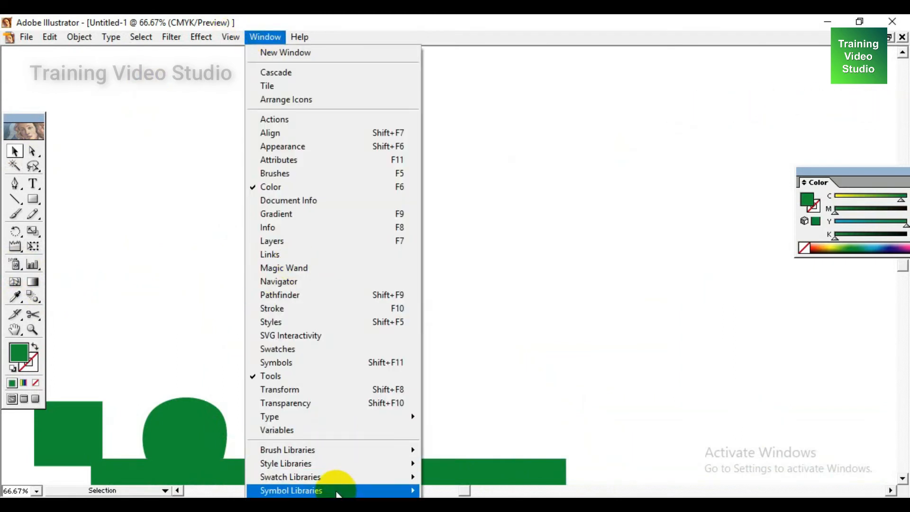
pyautogui.moveTo(337, 490)
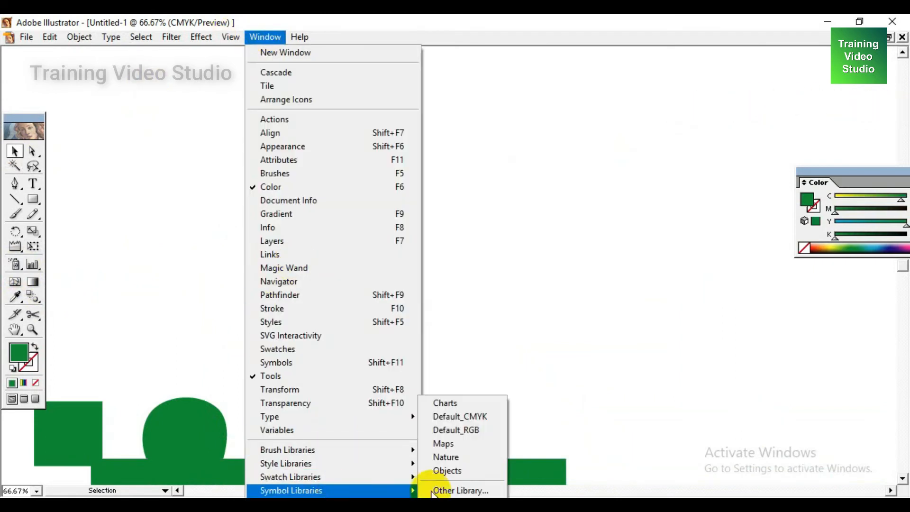
pyautogui.click(468, 458)
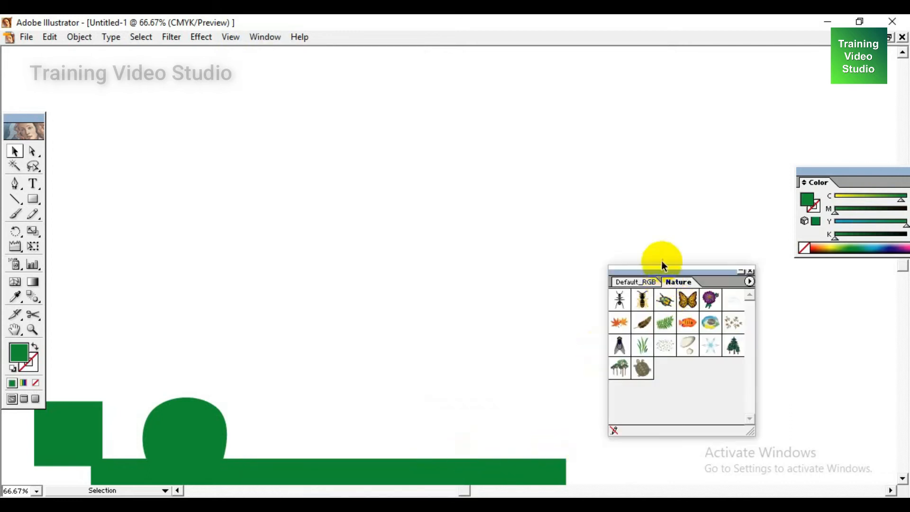
pyautogui.moveTo(664, 271); pyautogui.dragTo(791, 122)
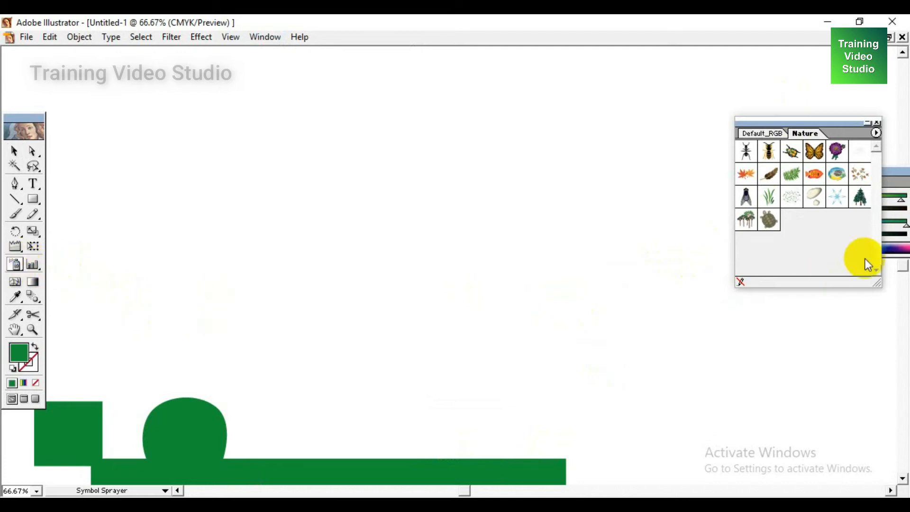
# With the Symbol Sprayer, spray a diagonal trail of ants and a patch of grass to its right
pyautogui.click(750, 157)
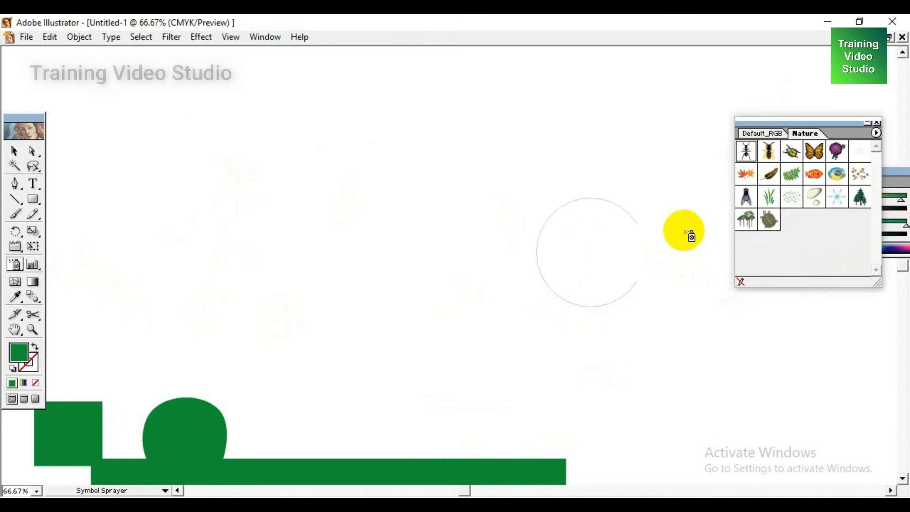
pyautogui.moveTo(295, 252)
pyautogui.mouseDown()
pyautogui.moveTo(320, 257)
pyautogui.moveTo(395, 320)
pyautogui.mouseUp()
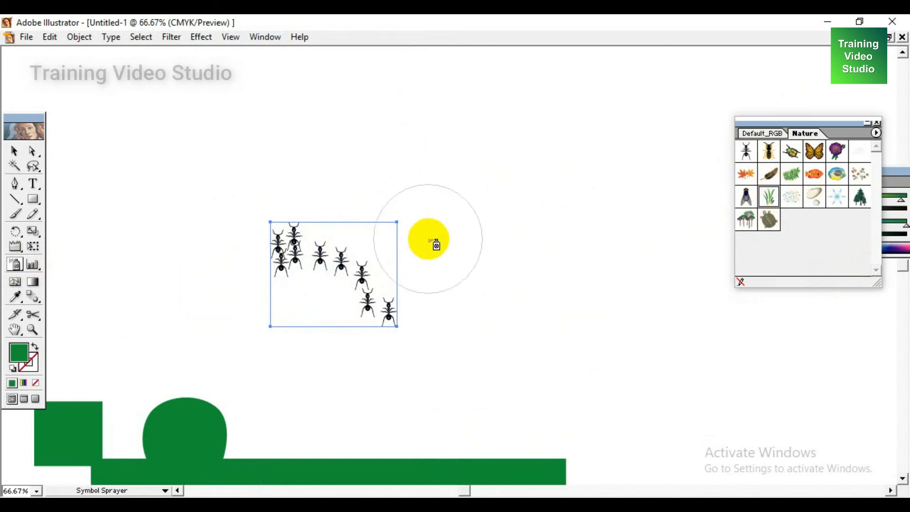
pyautogui.moveTo(502, 289)
pyautogui.mouseDown()
pyautogui.moveTo(525, 304)
pyautogui.moveTo(521, 327)
pyautogui.mouseUp()
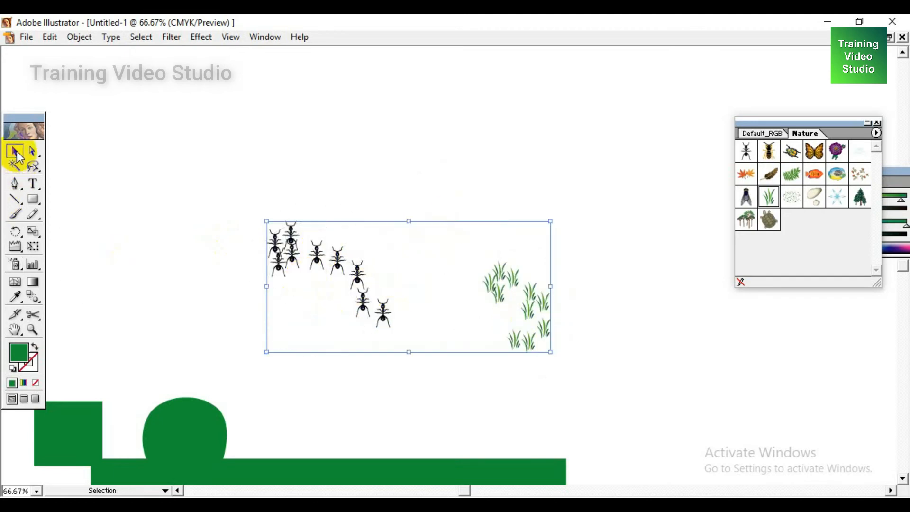
# Delete the sprayed symbol set of ants and grass
pyautogui.click(619, 341)
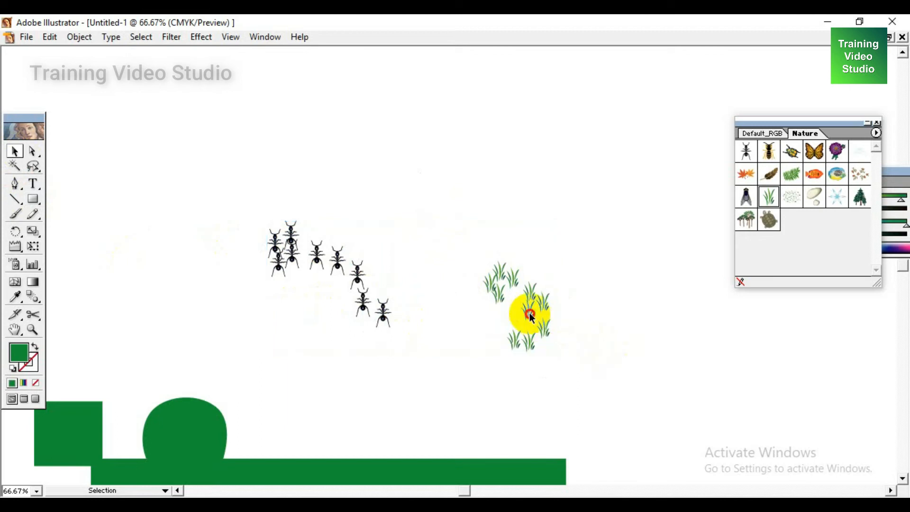
pyautogui.click(527, 312)
pyautogui.press('Delete')
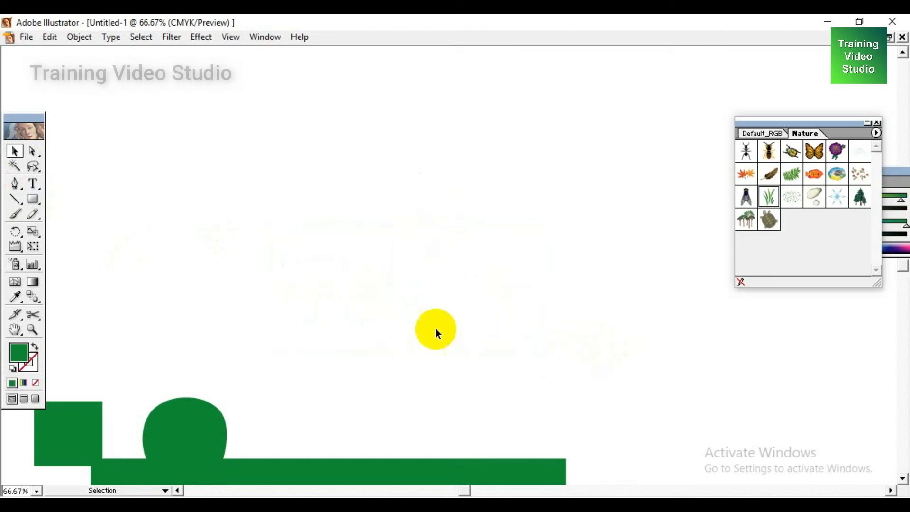
# Set the Symbol Sprayer diameter to 7.47 in, spray a small clump of grass and undo it
pyautogui.doubleClick(19, 261)
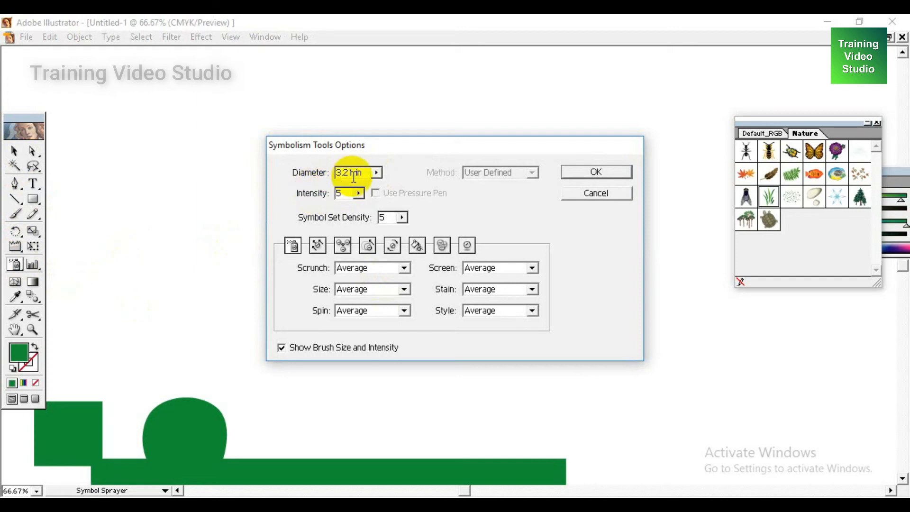
pyautogui.click(378, 175)
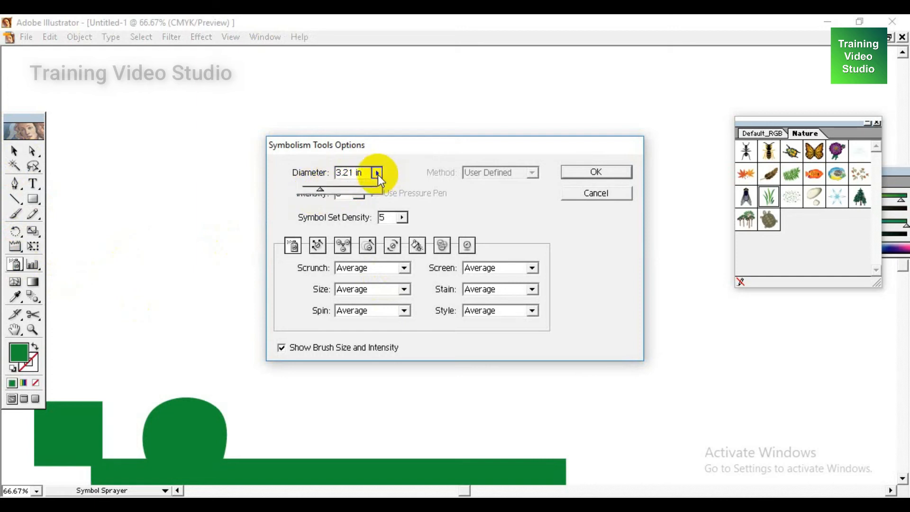
pyautogui.click(343, 189)
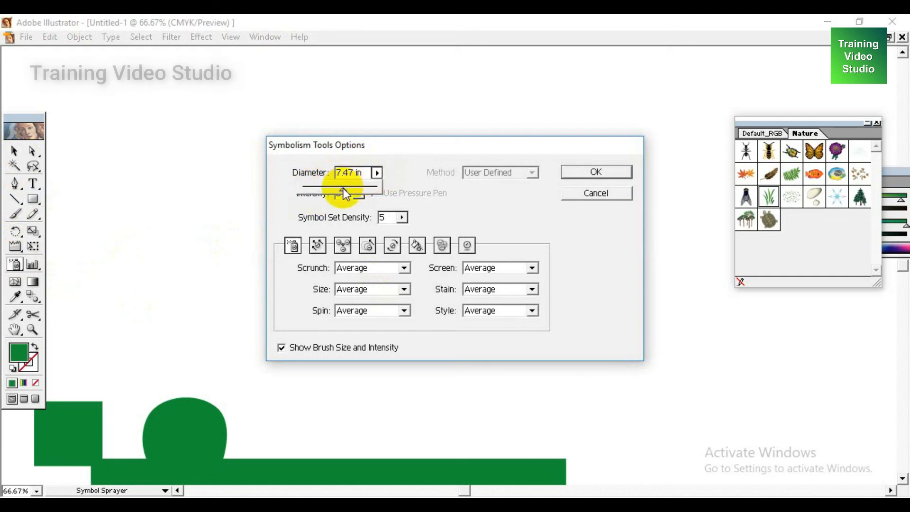
pyautogui.click(621, 177)
pyautogui.click(391, 252)
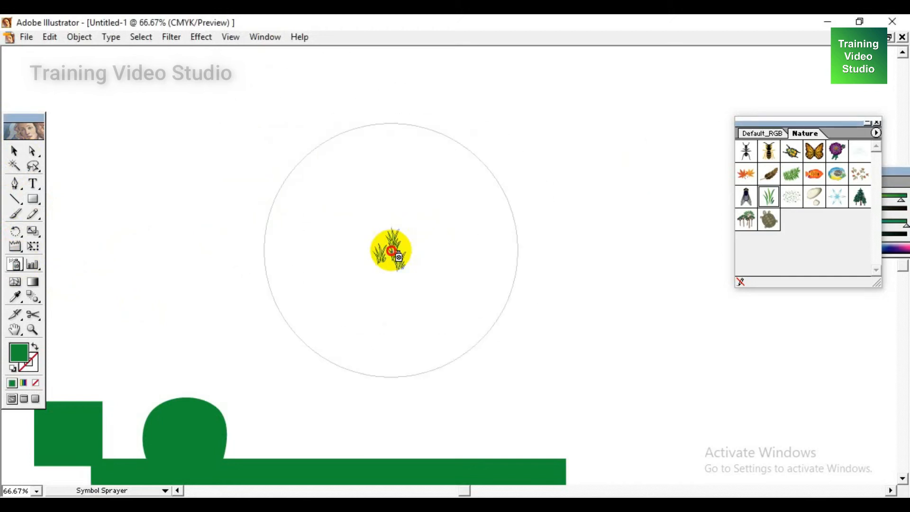
pyautogui.hotkey('ctrl', 'z')
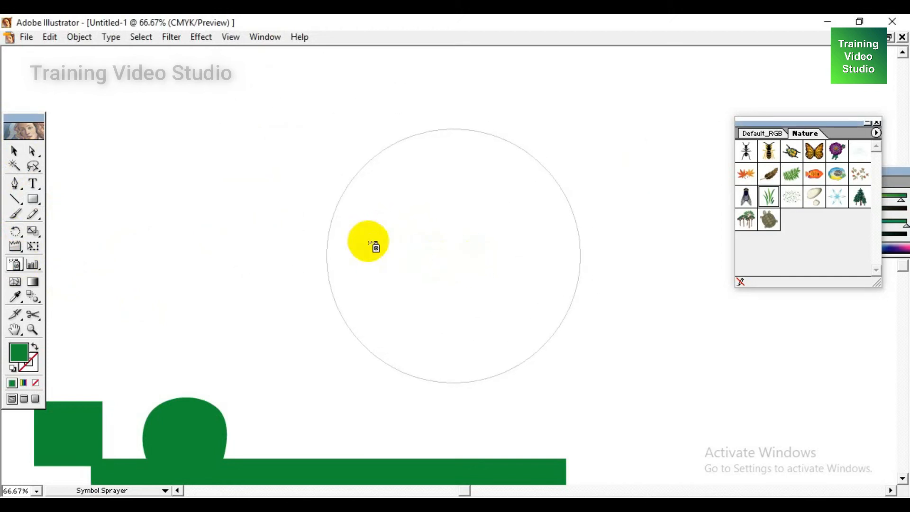
# Set the Symbol Sprayer diameter to 3.88 in
pyautogui.doubleClick(19, 260)
pyautogui.click(377, 176)
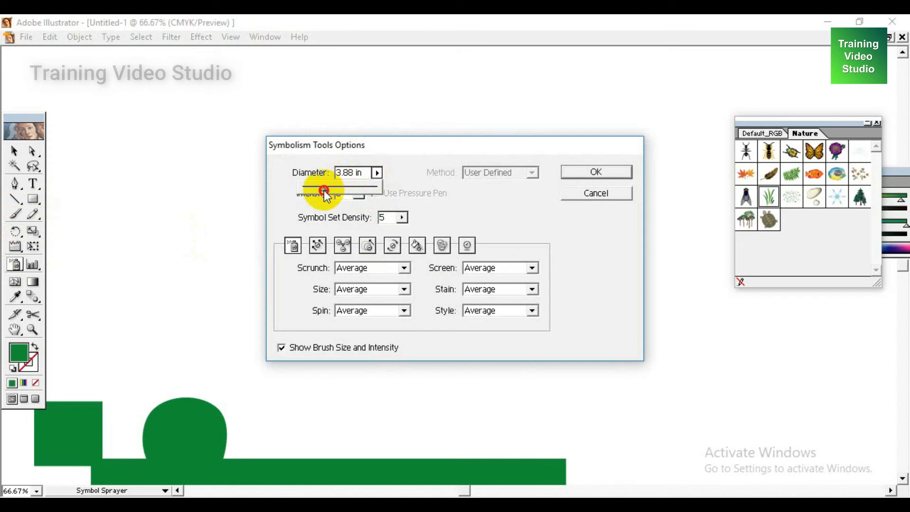
pyautogui.click(583, 182)
pyautogui.moveTo(405, 172)
pyautogui.mouseDown()
pyautogui.moveTo(441, 187)
pyautogui.moveTo(4, 304)
pyautogui.mouseUp()
# Set the Symbol Sprayer intensity to 10 and spray a large, winding band of grass across the canvas
pyautogui.doubleClick(16, 267)
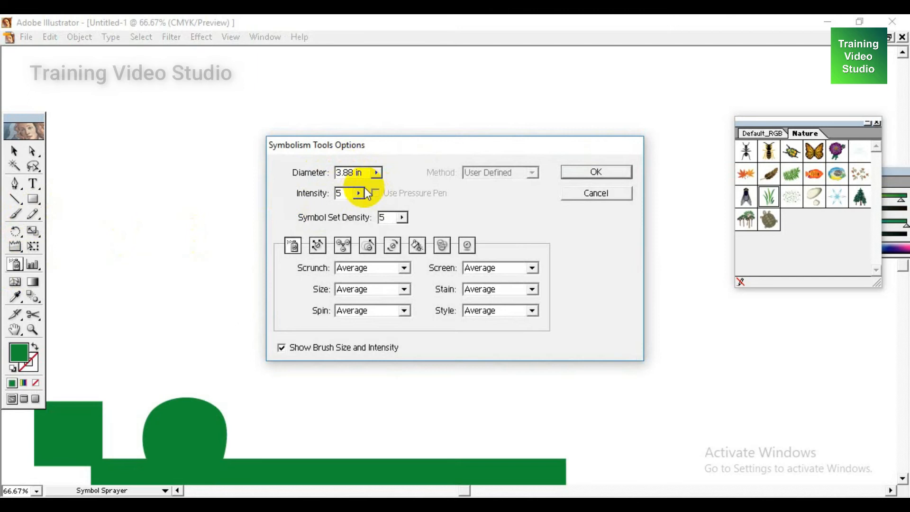
pyautogui.click(359, 193)
pyautogui.moveTo(320, 210); pyautogui.dragTo(351, 212)
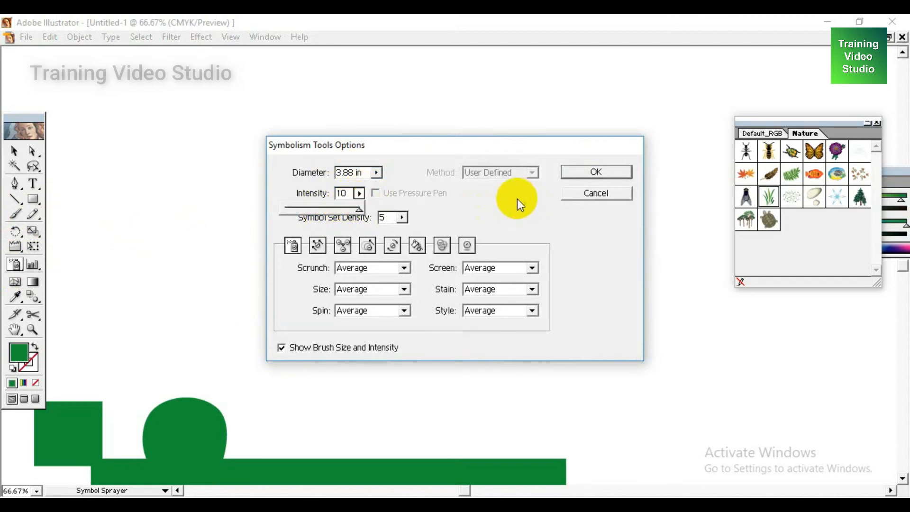
pyautogui.click(605, 170)
pyautogui.moveTo(315, 223)
pyautogui.mouseDown()
pyautogui.moveTo(549, 299)
pyautogui.moveTo(520, 219)
pyautogui.moveTo(413, 157)
pyautogui.moveTo(429, 176)
pyautogui.mouseUp()
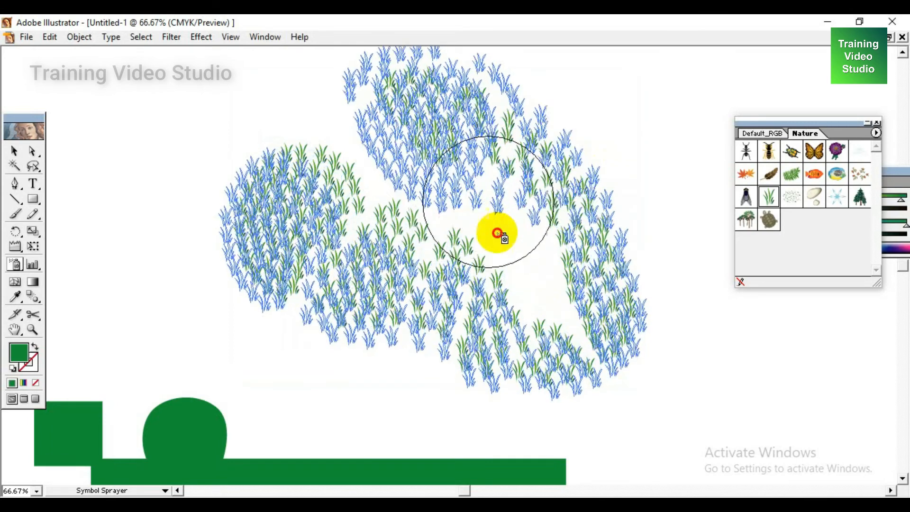
pyautogui.click(14, 151)
# Set the Symbol Sprayer intensity to 6 for the grass symbol set
pyautogui.doubleClick(18, 265)
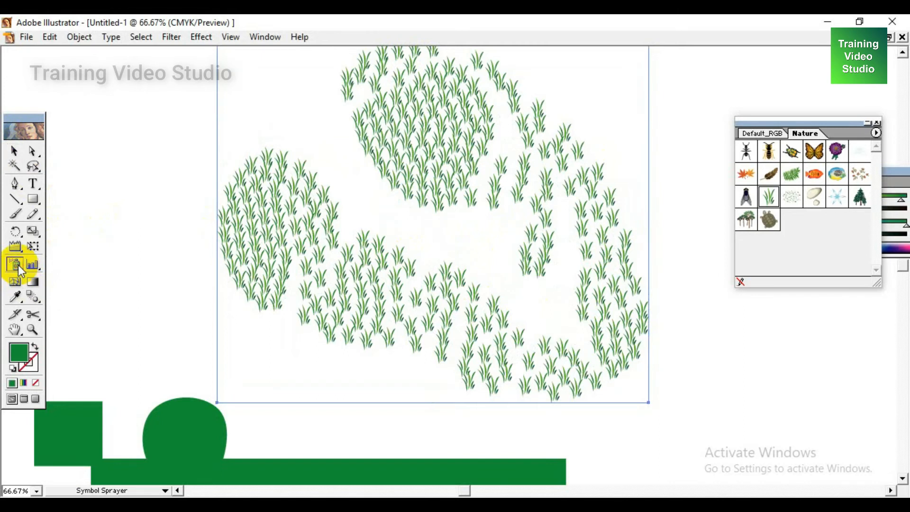
pyautogui.click(359, 194)
pyautogui.moveTo(330, 214); pyautogui.dragTo(327, 211)
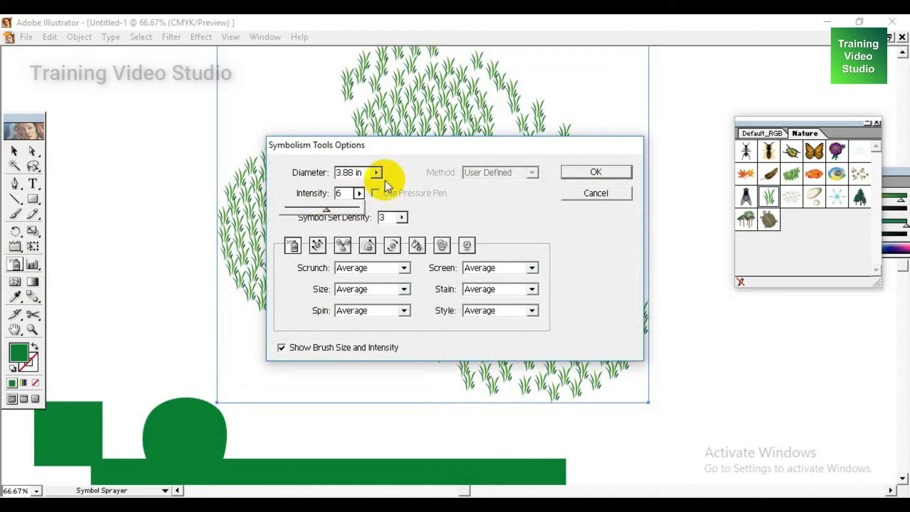
pyautogui.click(386, 220)
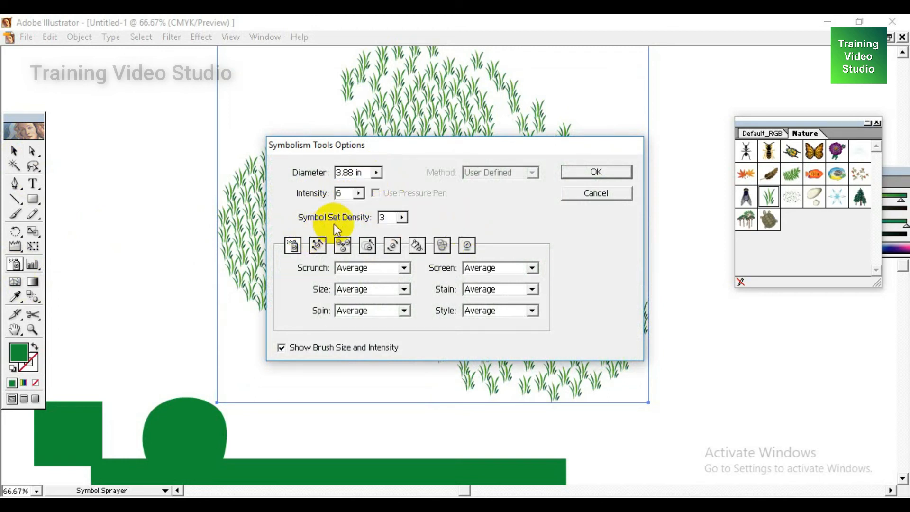
# Raise the grass set's Symbol Set Density to 9 and move the options dialog aside to uncover the artwork
pyautogui.click(406, 217)
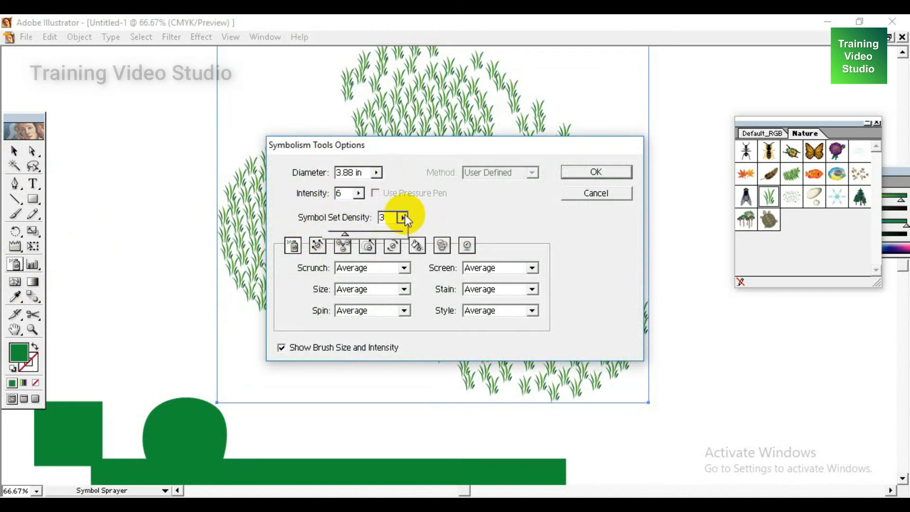
pyautogui.click(378, 235)
pyautogui.click(391, 236)
pyautogui.moveTo(416, 149); pyautogui.dragTo(695, 143)
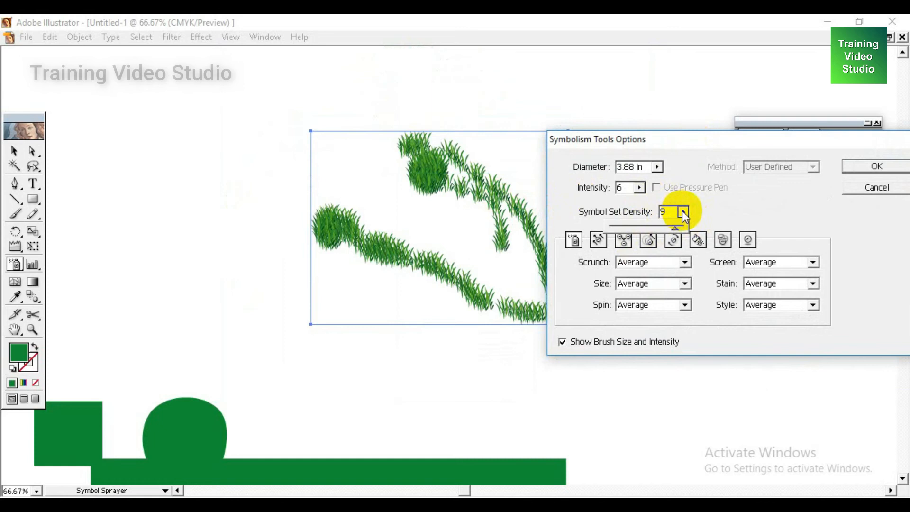
# Try a Symbol Set Density of 10, lower it to 2, and leave the Screen option at Average
pyautogui.click(680, 225)
pyautogui.click(670, 227)
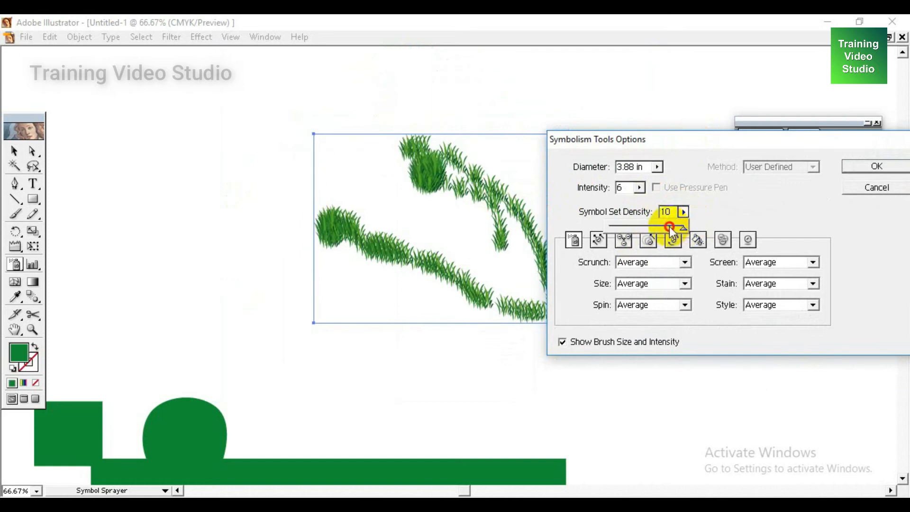
pyautogui.moveTo(656, 233); pyautogui.dragTo(618, 229)
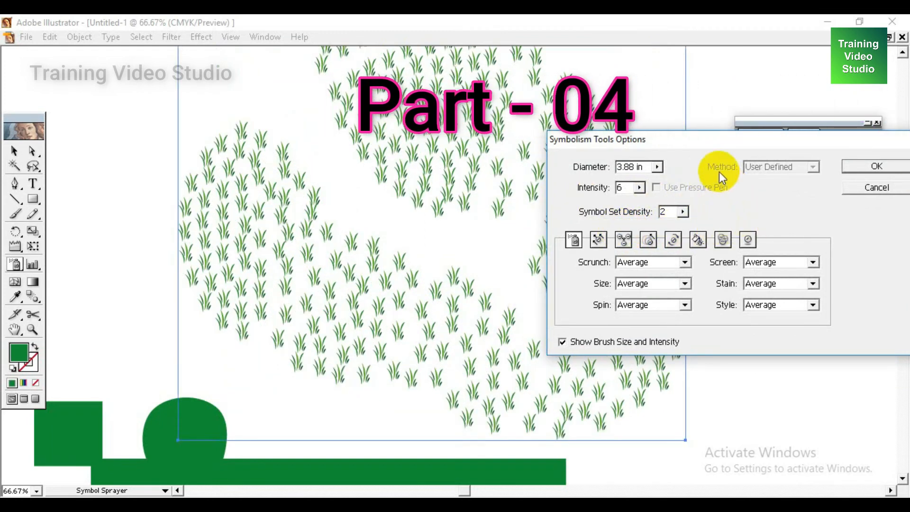
pyautogui.moveTo(707, 143); pyautogui.dragTo(549, 146)
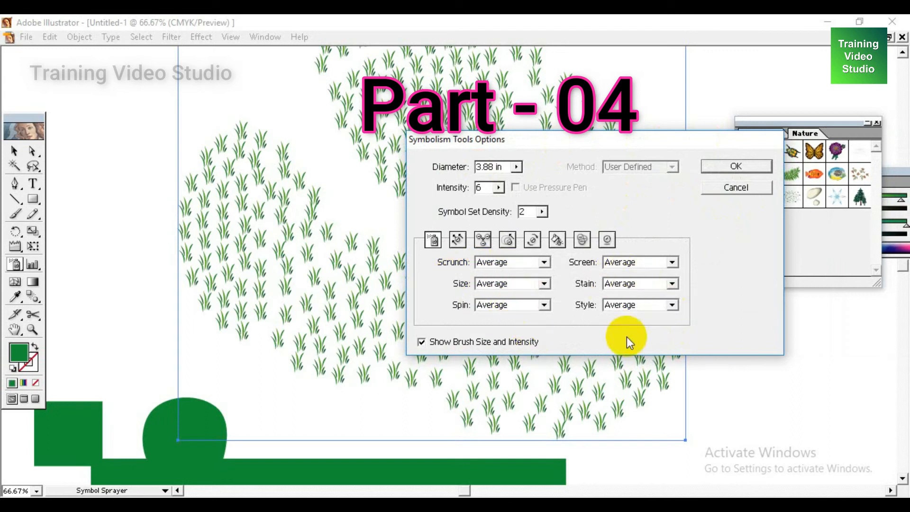
pyautogui.click(673, 260)
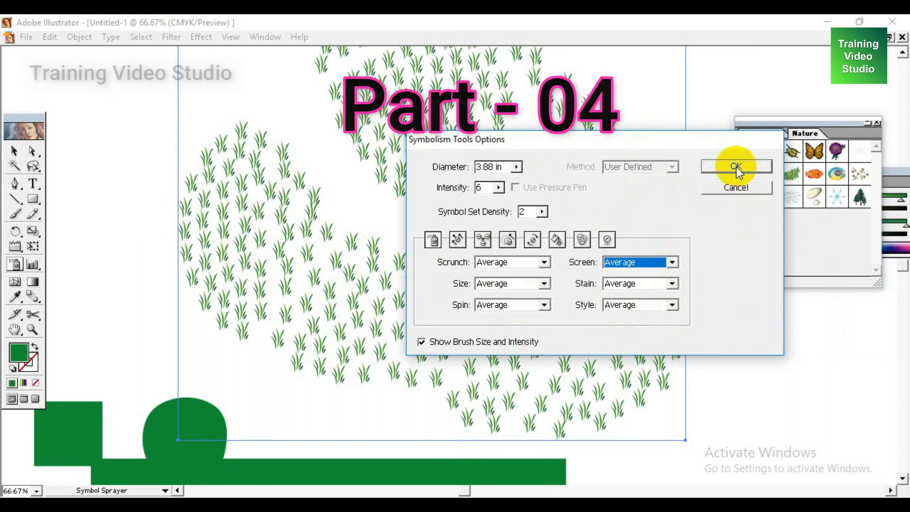
# Accept the symbolism options and spray fly symbols from the Nature library over and around the grass
pyautogui.click(735, 167)
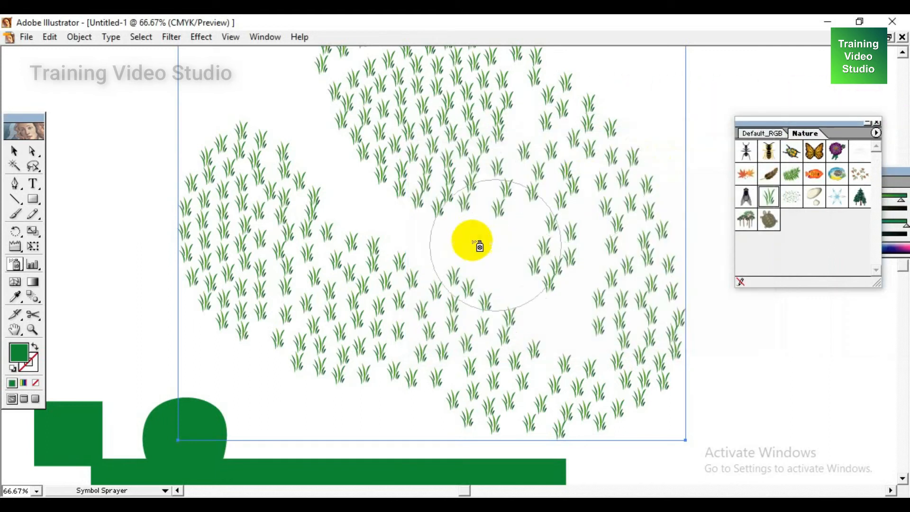
pyautogui.click(747, 203)
pyautogui.moveTo(378, 240)
pyautogui.mouseDown()
pyautogui.moveTo(463, 333)
pyautogui.moveTo(531, 340)
pyautogui.moveTo(561, 318)
pyautogui.moveTo(557, 245)
pyautogui.moveTo(514, 190)
pyautogui.moveTo(412, 299)
pyautogui.moveTo(458, 266)
pyautogui.mouseUp()
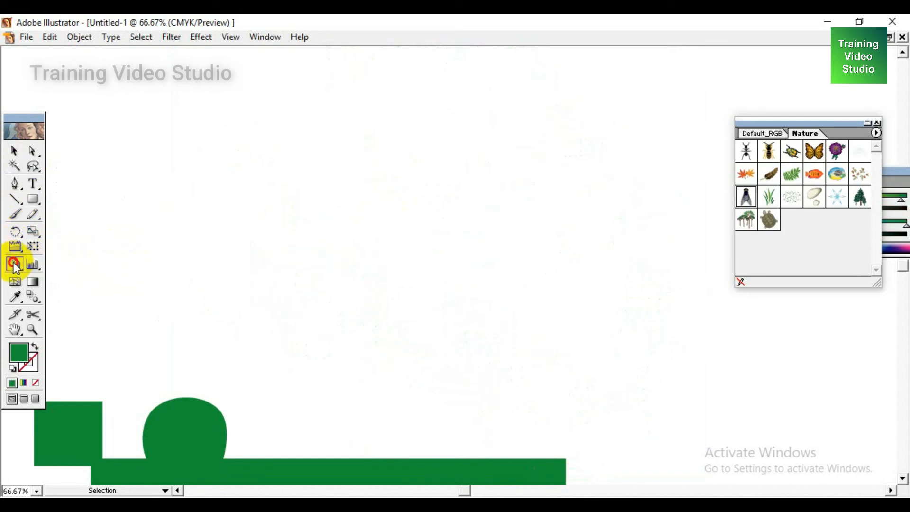
# Activate the Symbol Shifter tool and review its options, keeping the current settings
pyautogui.click(13, 263)
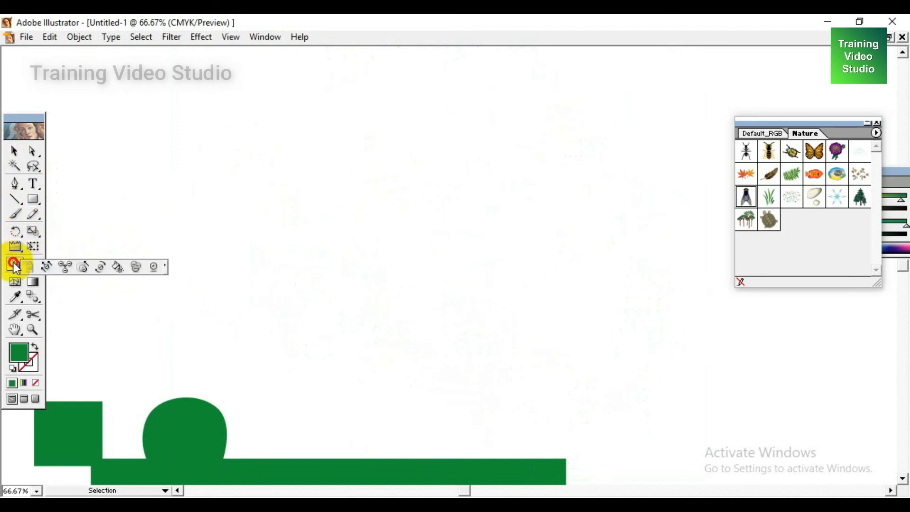
pyautogui.click(47, 268)
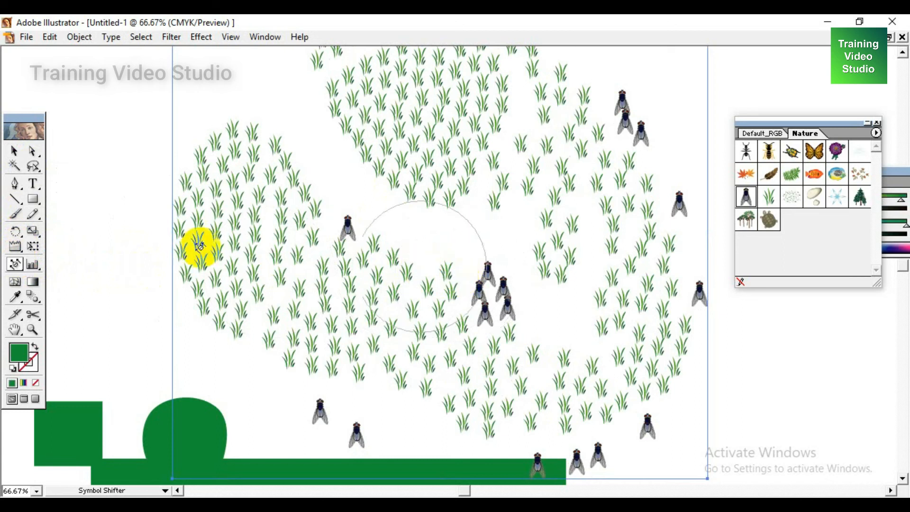
pyautogui.doubleClick(14, 267)
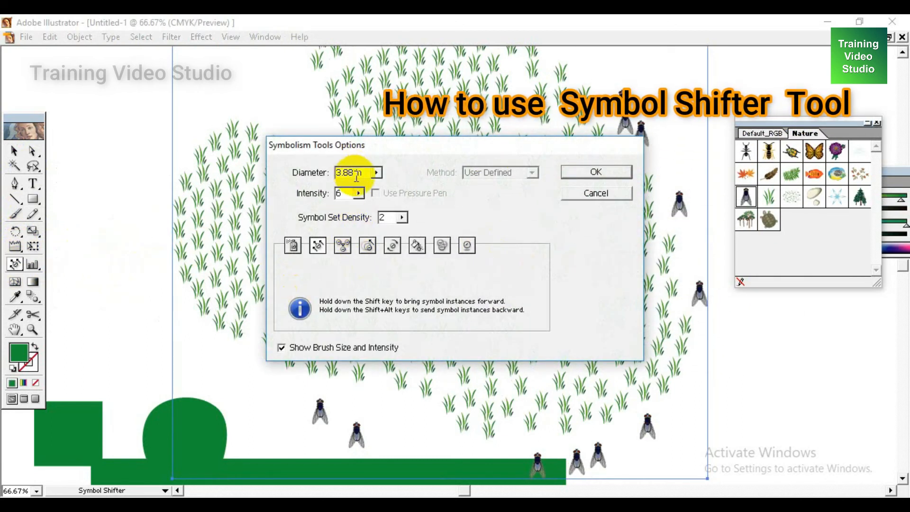
pyautogui.moveTo(410, 145); pyautogui.dragTo(625, 74)
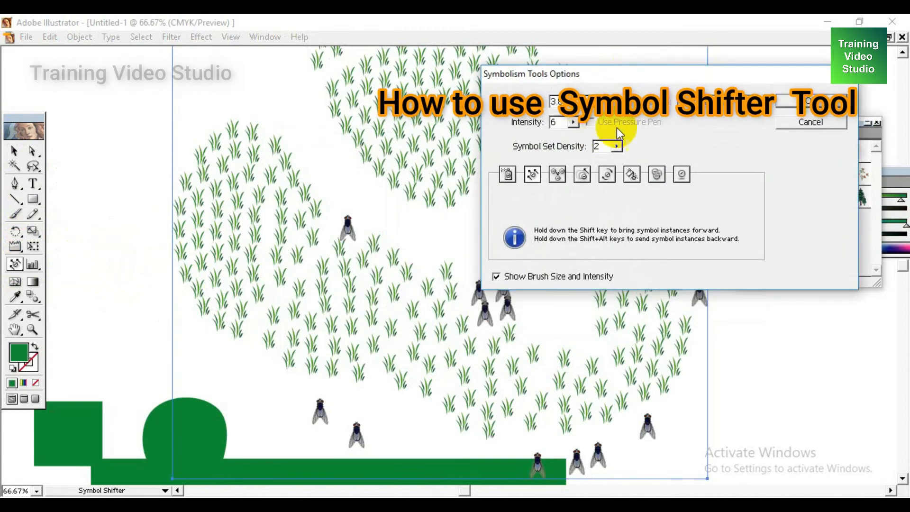
pyautogui.click(810, 105)
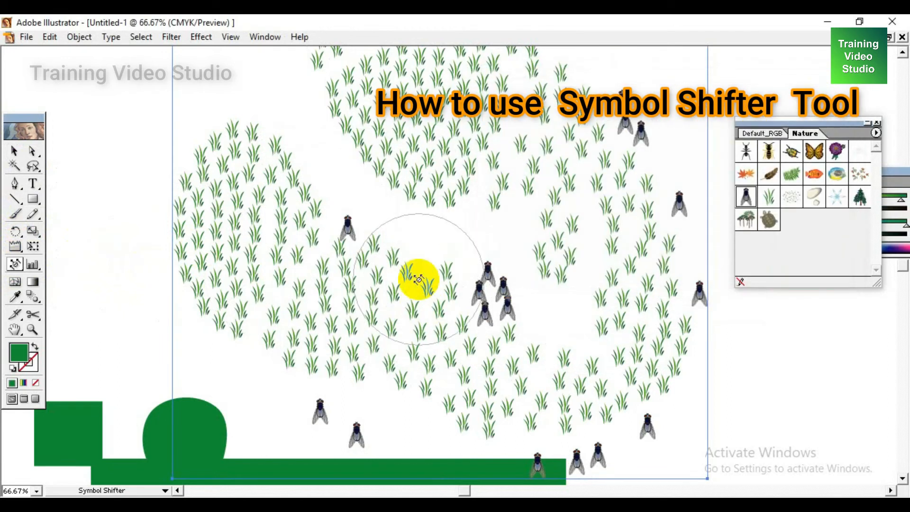
# Shift the flies in the middle and on the left side of the grass with the Symbol Shifter
pyautogui.moveTo(410, 272); pyautogui.dragTo(428, 248)
pyautogui.moveTo(443, 341)
pyautogui.mouseDown()
pyautogui.moveTo(387, 350)
pyautogui.moveTo(351, 325)
pyautogui.moveTo(320, 276)
pyautogui.moveTo(345, 268)
pyautogui.moveTo(358, 191)
pyautogui.moveTo(289, 112)
pyautogui.moveTo(326, 122)
pyautogui.moveTo(337, 186)
pyautogui.moveTo(484, 299)
pyautogui.moveTo(540, 189)
pyautogui.moveTo(516, 152)
pyautogui.moveTo(488, 211)
pyautogui.mouseUp()
pyautogui.moveTo(520, 266)
pyautogui.mouseDown()
pyautogui.moveTo(454, 173)
pyautogui.moveTo(365, 227)
pyautogui.moveTo(359, 283)
pyautogui.moveTo(340, 313)
pyautogui.moveTo(407, 365)
pyautogui.moveTo(279, 332)
pyautogui.moveTo(347, 343)
pyautogui.moveTo(361, 363)
pyautogui.moveTo(323, 417)
pyautogui.moveTo(217, 346)
pyautogui.mouseUp()
# Use the Symbol Scruncher tool to pull the central, lower and upper-right flies closer together
pyautogui.click(18, 262)
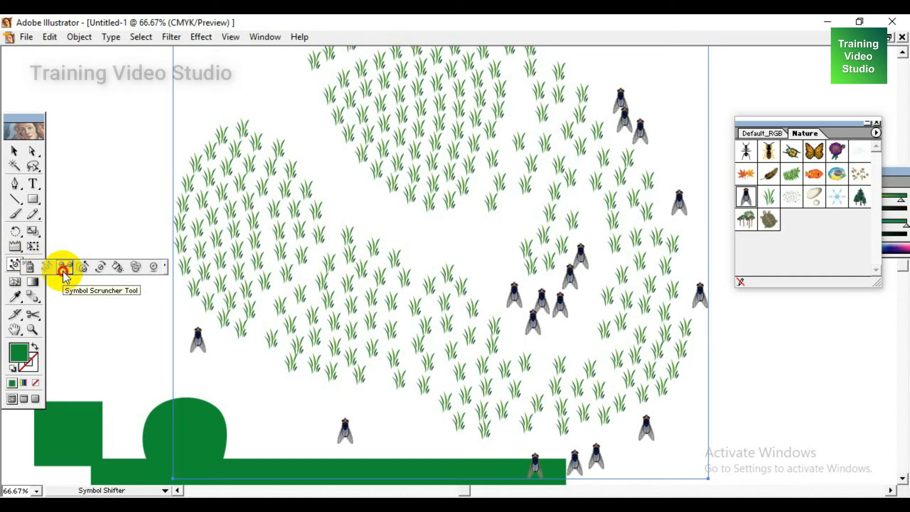
pyautogui.click(64, 269)
pyautogui.moveTo(244, 280)
pyautogui.mouseDown()
pyautogui.moveTo(260, 272)
pyautogui.moveTo(268, 350)
pyautogui.moveTo(314, 304)
pyautogui.moveTo(302, 285)
pyautogui.mouseUp()
pyautogui.moveTo(345, 426)
pyautogui.mouseDown()
pyautogui.moveTo(361, 429)
pyautogui.moveTo(359, 450)
pyautogui.moveTo(349, 431)
pyautogui.moveTo(315, 437)
pyautogui.mouseUp()
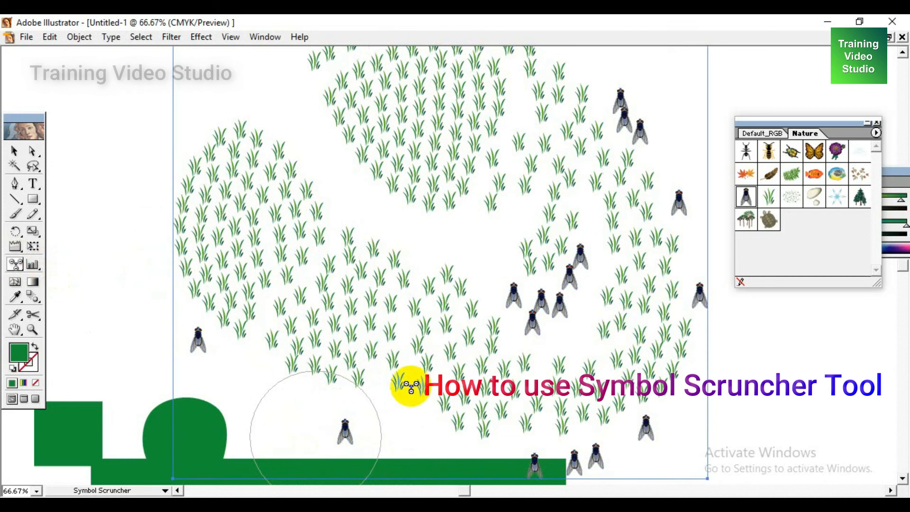
pyautogui.moveTo(541, 237); pyautogui.dragTo(559, 316)
pyautogui.moveTo(553, 217)
pyautogui.mouseDown()
pyautogui.moveTo(545, 295)
pyautogui.moveTo(598, 453)
pyautogui.moveTo(585, 453)
pyautogui.moveTo(616, 434)
pyautogui.moveTo(605, 449)
pyautogui.mouseUp()
pyautogui.moveTo(609, 137); pyautogui.dragTo(608, 142)
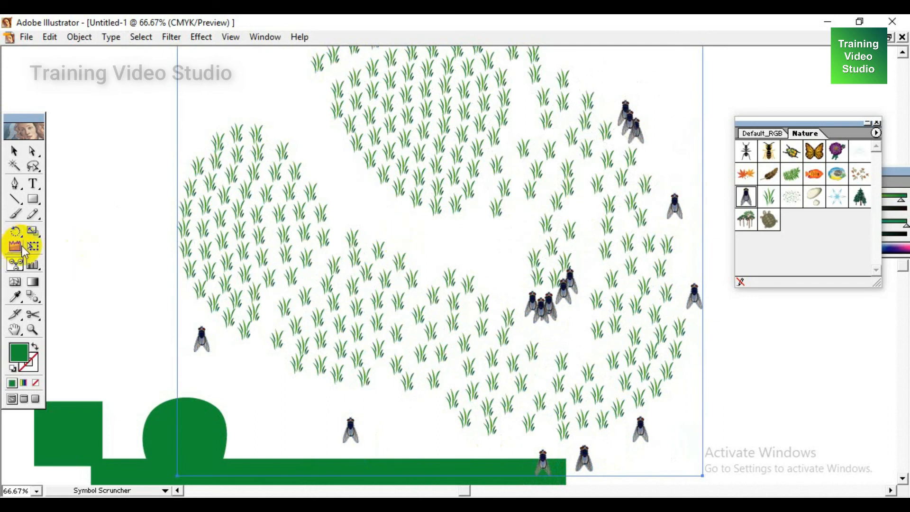
# Activate the Symbol Sizer tool and accept its options with Proportional Resizing and Resizing Affects Density on
pyautogui.click(18, 264)
pyautogui.moveTo(19, 265); pyautogui.dragTo(81, 270)
pyautogui.click(83, 274)
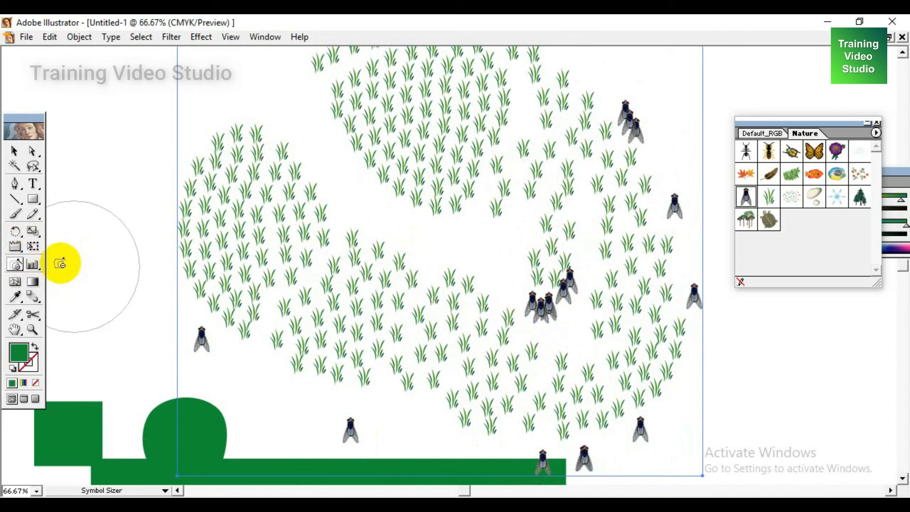
pyautogui.doubleClick(16, 267)
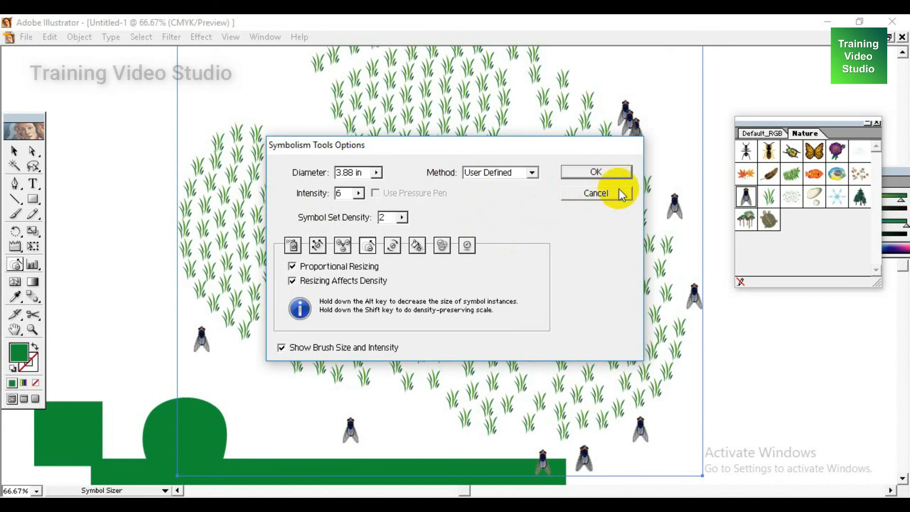
pyautogui.click(598, 171)
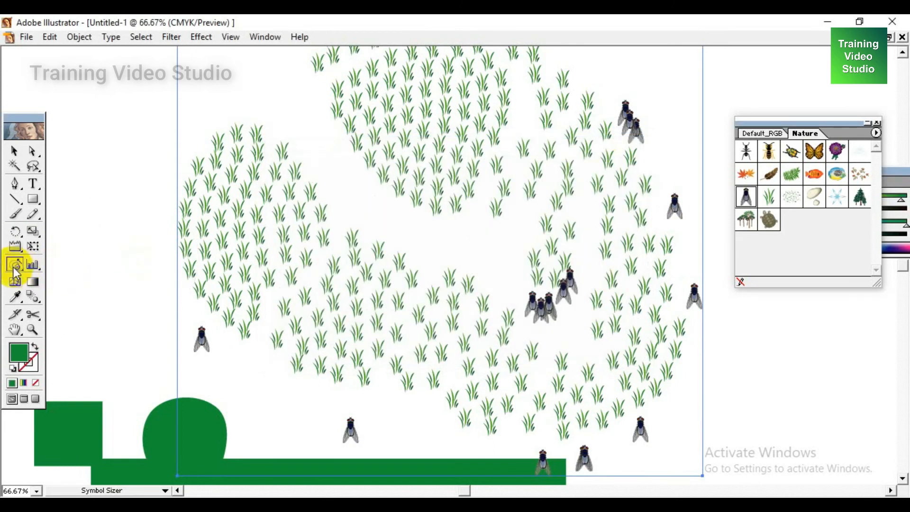
# With the Symbol Sizer, enlarge the far-left, central and lower-right flies and shrink the upper-right ones
pyautogui.click(291, 280)
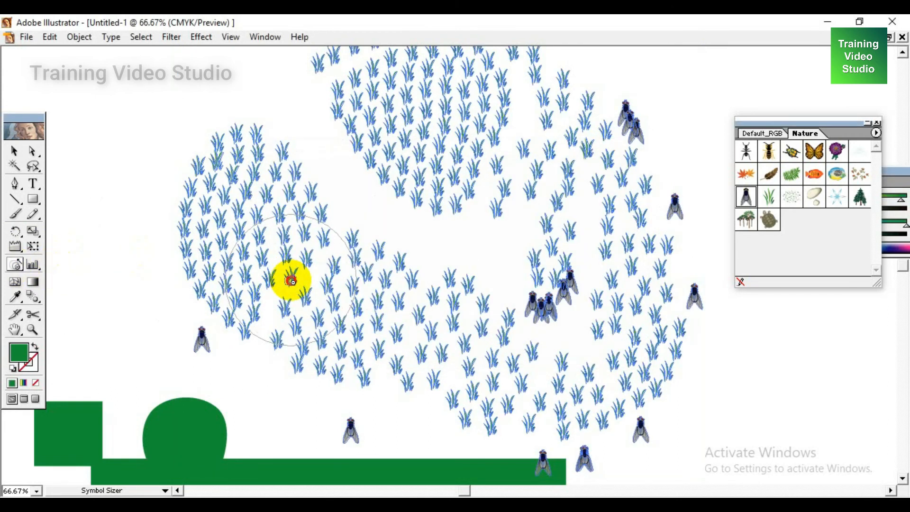
pyautogui.moveTo(287, 273)
pyautogui.mouseDown()
pyautogui.moveTo(260, 329)
pyautogui.moveTo(215, 243)
pyautogui.moveTo(157, 248)
pyautogui.mouseUp()
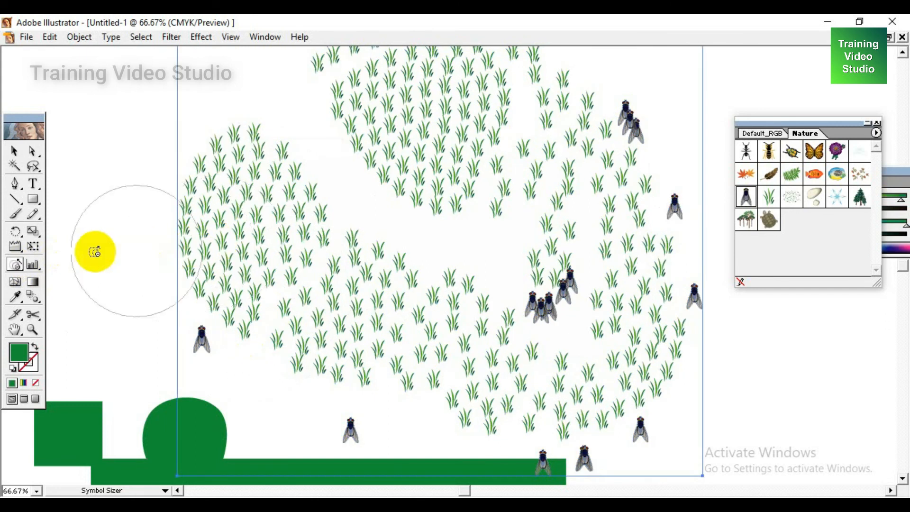
pyautogui.click(16, 267)
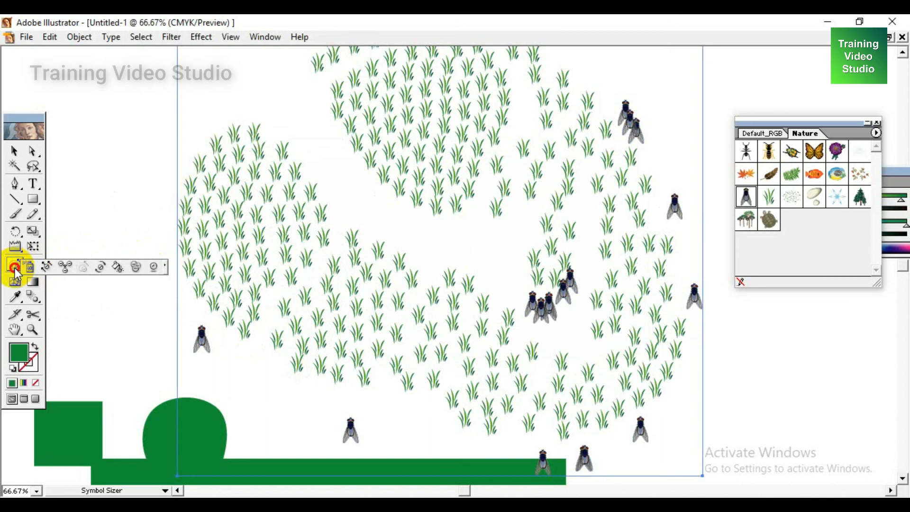
pyautogui.click(16, 272)
pyautogui.moveTo(203, 301)
pyautogui.mouseDown()
pyautogui.moveTo(205, 352)
pyautogui.moveTo(202, 342)
pyautogui.mouseUp()
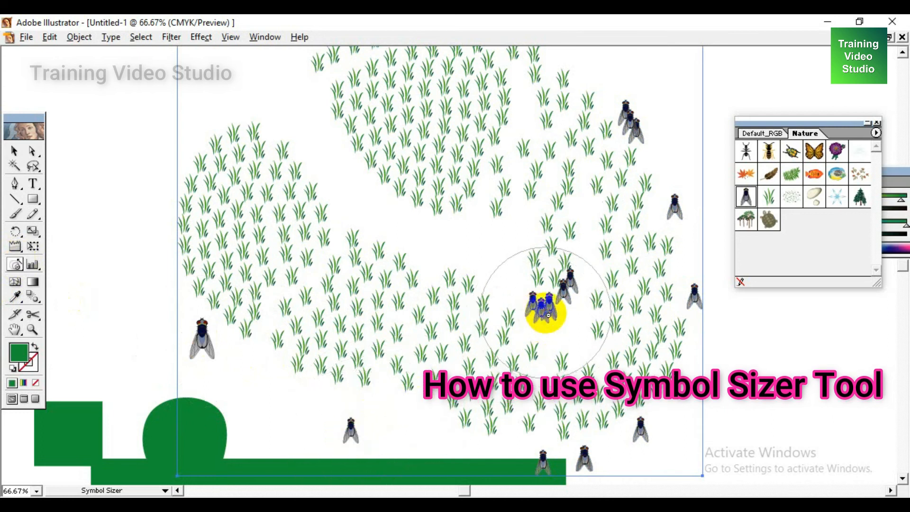
pyautogui.moveTo(548, 315); pyautogui.dragTo(548, 314)
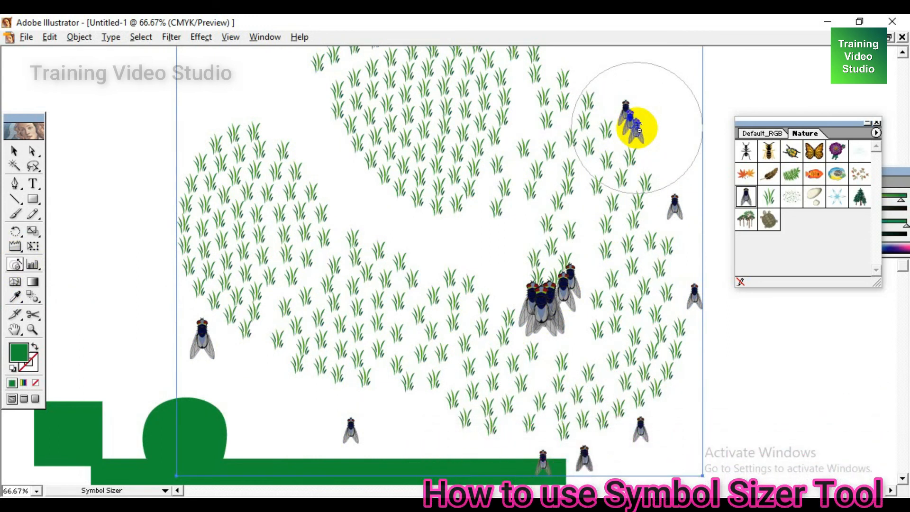
pyautogui.moveTo(639, 129); pyautogui.dragTo(638, 129)
pyautogui.moveTo(674, 201); pyautogui.dragTo(679, 203)
pyautogui.moveTo(647, 430); pyautogui.dragTo(647, 431)
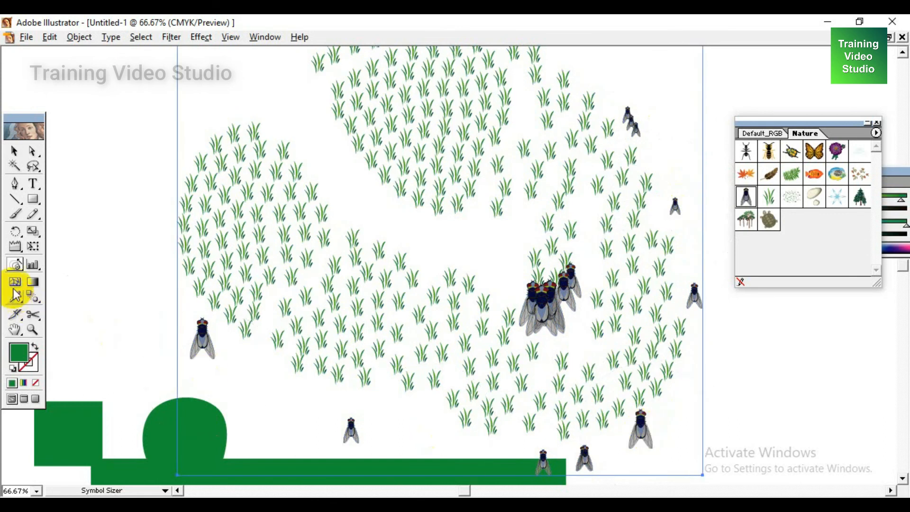
# Rotate the far-left fly, the lower flies and the central cluster with the Symbol Spinner tool
pyautogui.moveTo(19, 261); pyautogui.dragTo(79, 262)
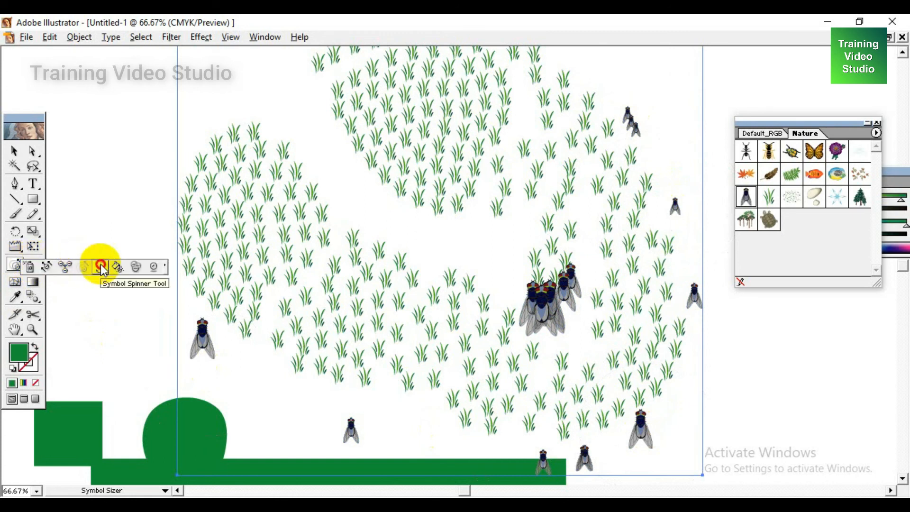
pyautogui.moveTo(104, 272); pyautogui.dragTo(104, 272)
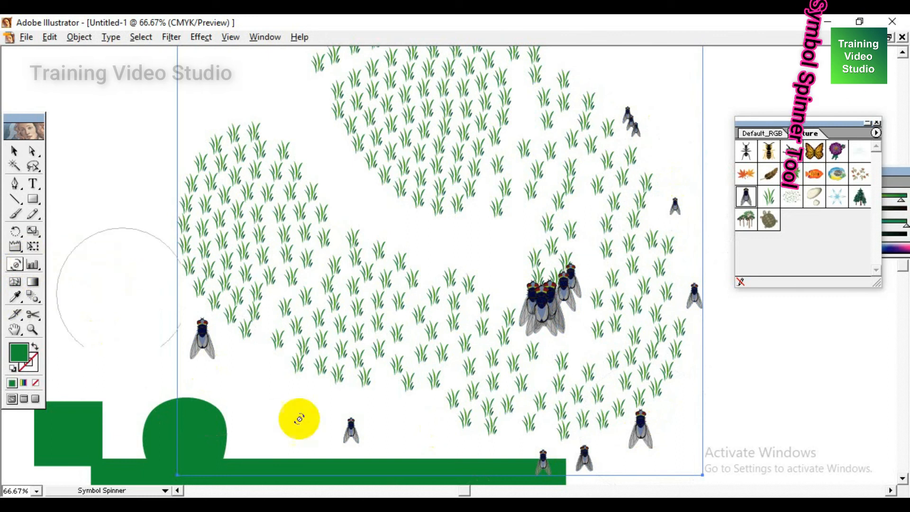
pyautogui.moveTo(229, 309)
pyautogui.mouseDown()
pyautogui.moveTo(231, 362)
pyautogui.moveTo(221, 347)
pyautogui.moveTo(225, 383)
pyautogui.moveTo(352, 431)
pyautogui.moveTo(335, 432)
pyautogui.moveTo(578, 475)
pyautogui.mouseUp()
pyautogui.moveTo(541, 450); pyautogui.dragTo(469, 469)
pyautogui.moveTo(450, 276)
pyautogui.mouseDown()
pyautogui.moveTo(454, 318)
pyautogui.moveTo(531, 289)
pyautogui.moveTo(473, 314)
pyautogui.moveTo(560, 324)
pyautogui.moveTo(573, 298)
pyautogui.moveTo(567, 281)
pyautogui.moveTo(620, 265)
pyautogui.moveTo(529, 298)
pyautogui.moveTo(522, 290)
pyautogui.moveTo(365, 297)
pyautogui.mouseUp()
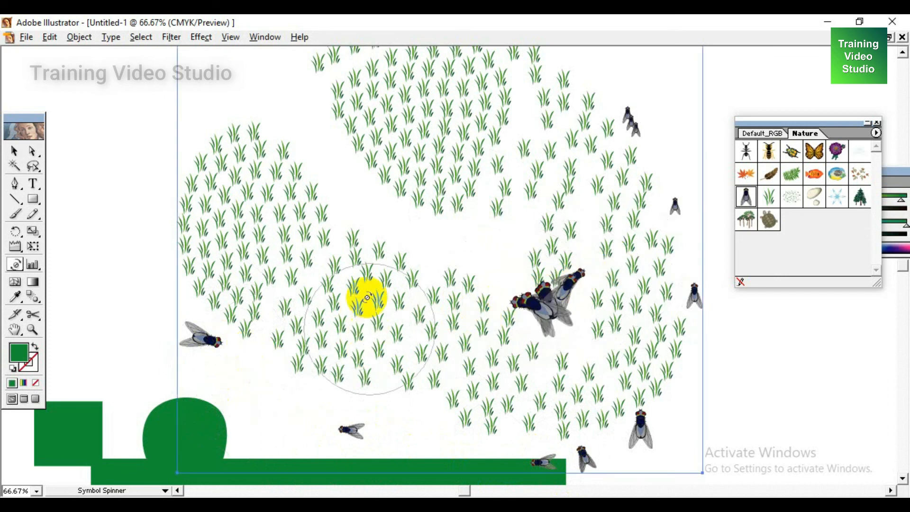
# Stain the far-left fly green with the Symbol Stainer tool
pyautogui.click(20, 267)
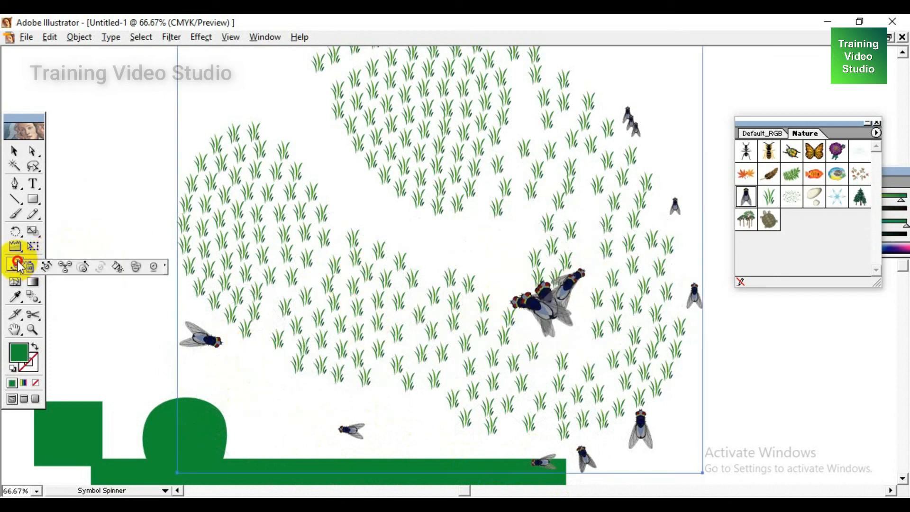
pyautogui.click(107, 264)
pyautogui.click(231, 270)
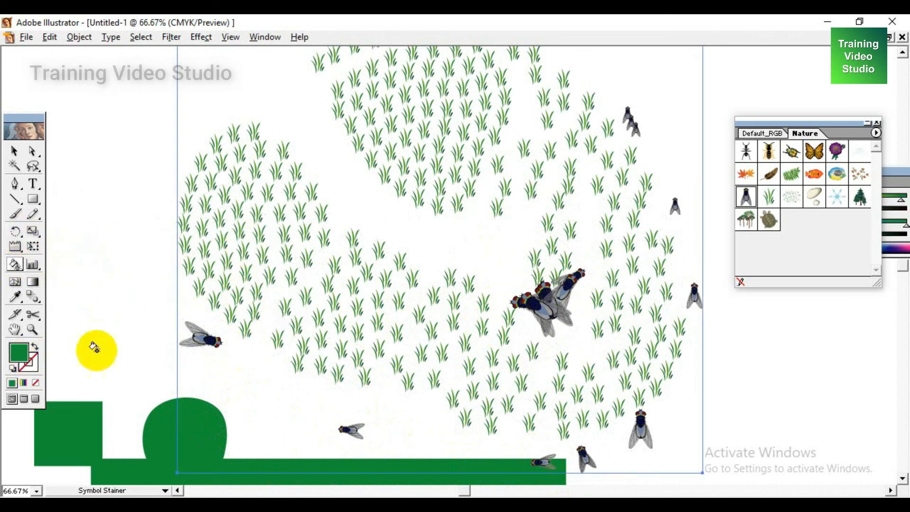
pyautogui.click(202, 339)
pyautogui.click(209, 341)
# Set the fill color to bright red, F90D0D
pyautogui.click(20, 355)
pyautogui.doubleClick(28, 357)
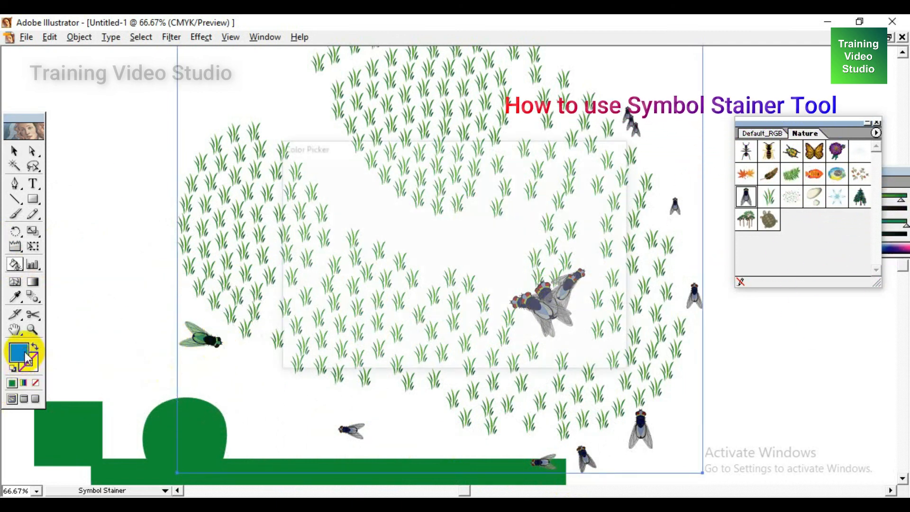
pyautogui.click(494, 188)
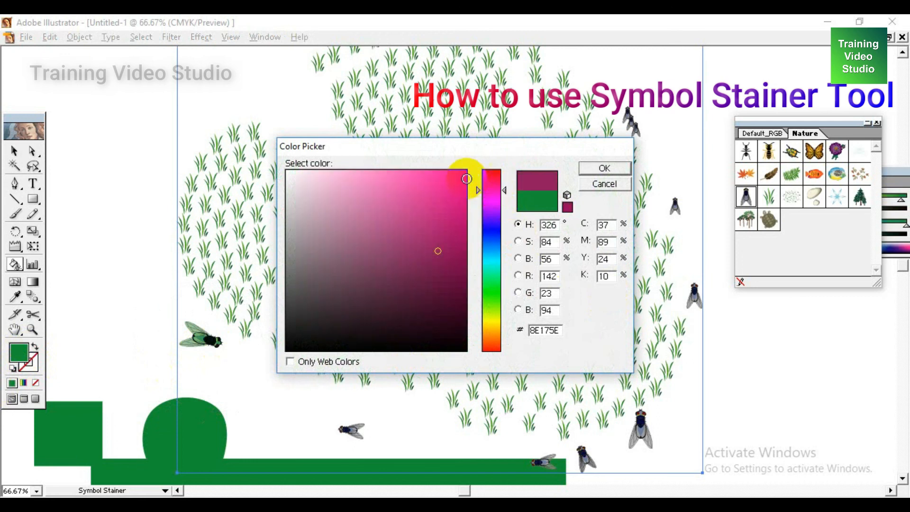
pyautogui.moveTo(479, 180); pyautogui.dragTo(499, 156)
pyautogui.moveTo(447, 175); pyautogui.dragTo(458, 175)
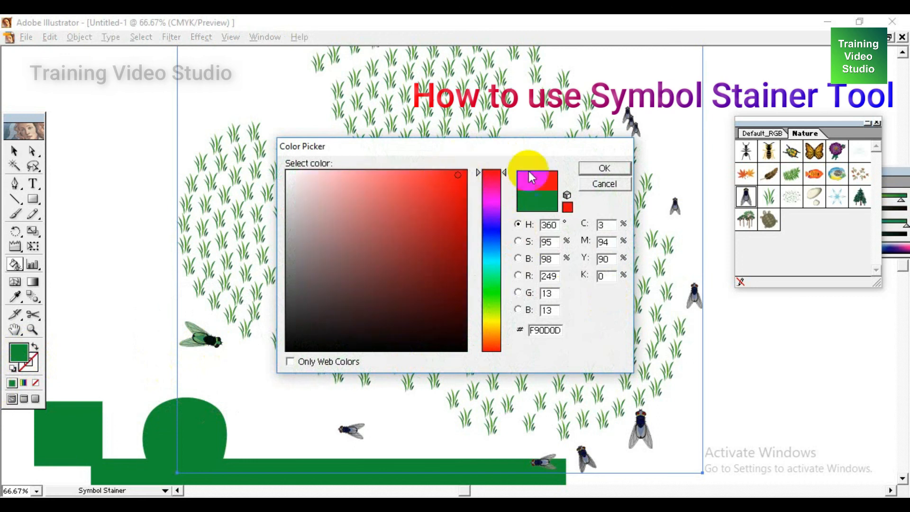
pyautogui.click(603, 168)
# Stain the large lower-right fly and the fly at the grass's right edge with the red fill
pyautogui.click(645, 423)
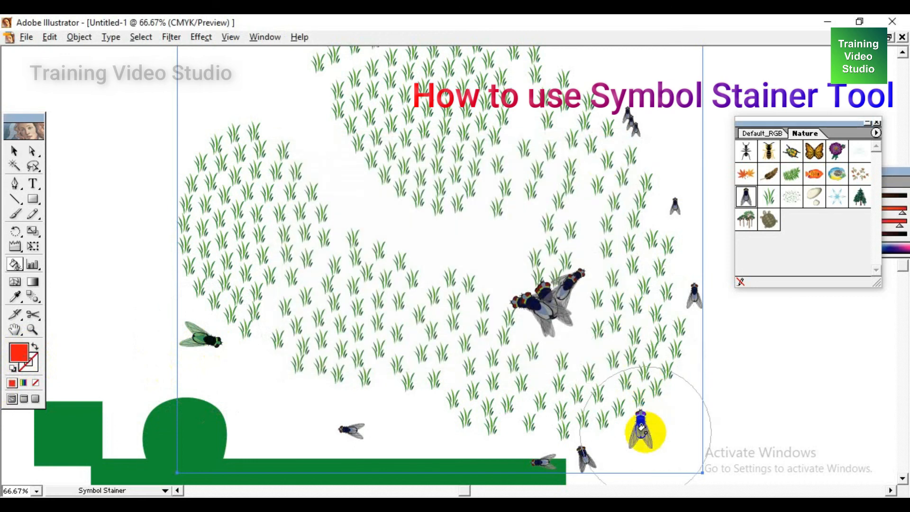
pyautogui.moveTo(642, 428)
pyautogui.mouseDown()
pyautogui.moveTo(678, 495)
pyautogui.moveTo(647, 453)
pyautogui.moveTo(649, 431)
pyautogui.mouseUp()
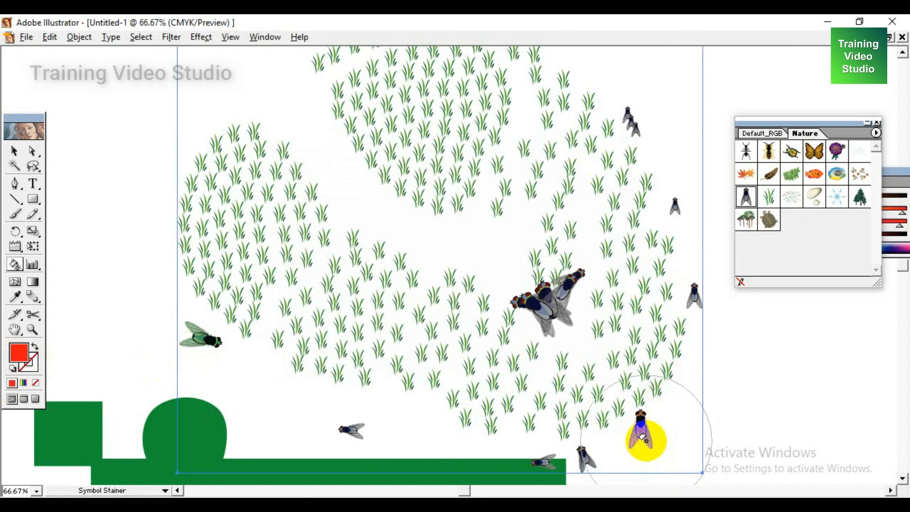
pyautogui.moveTo(643, 434)
pyautogui.mouseDown()
pyautogui.moveTo(660, 362)
pyautogui.moveTo(690, 324)
pyautogui.moveTo(690, 300)
pyautogui.mouseUp()
pyautogui.click(649, 438)
pyautogui.click(695, 298)
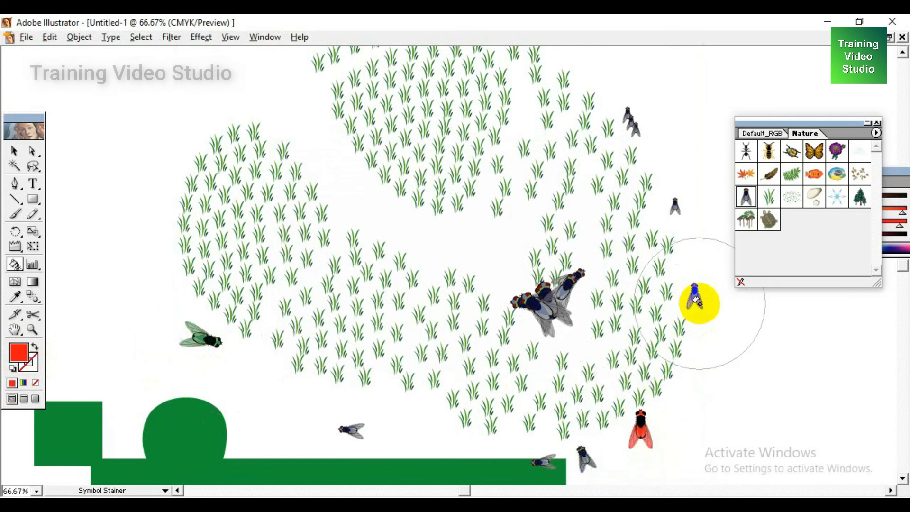
# Change the fill color to magenta FF00ED and stain the small single fly at the upper right
pyautogui.doubleClick(18, 363)
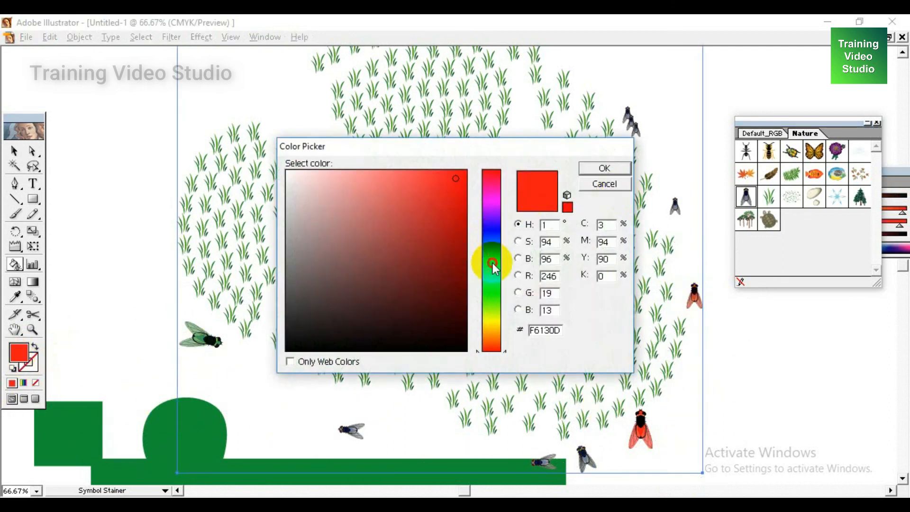
pyautogui.click(493, 263)
pyautogui.moveTo(449, 209); pyautogui.dragTo(478, 162)
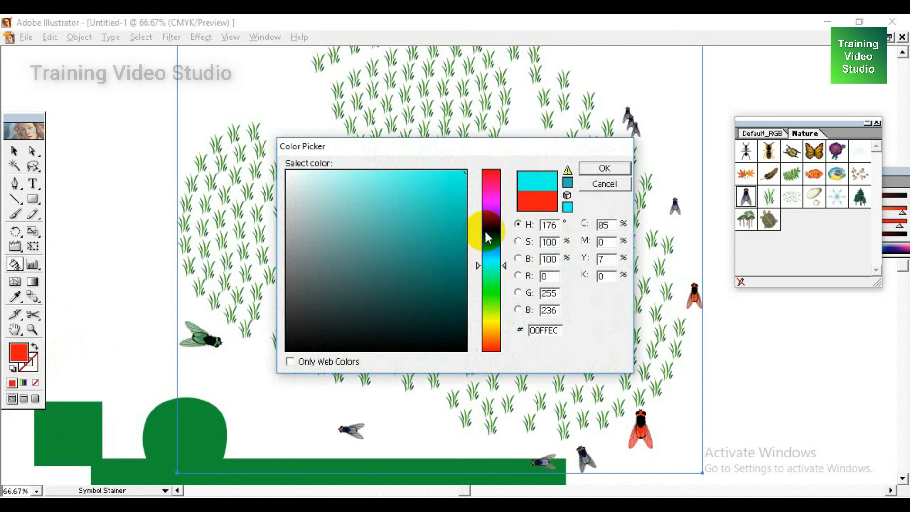
pyautogui.moveTo(493, 211); pyautogui.dragTo(492, 199)
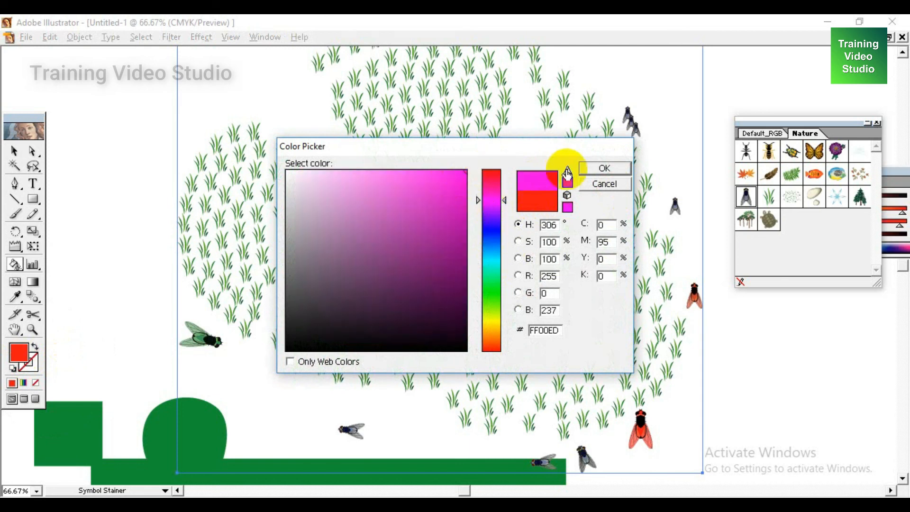
pyautogui.press('Return')
pyautogui.click(676, 208)
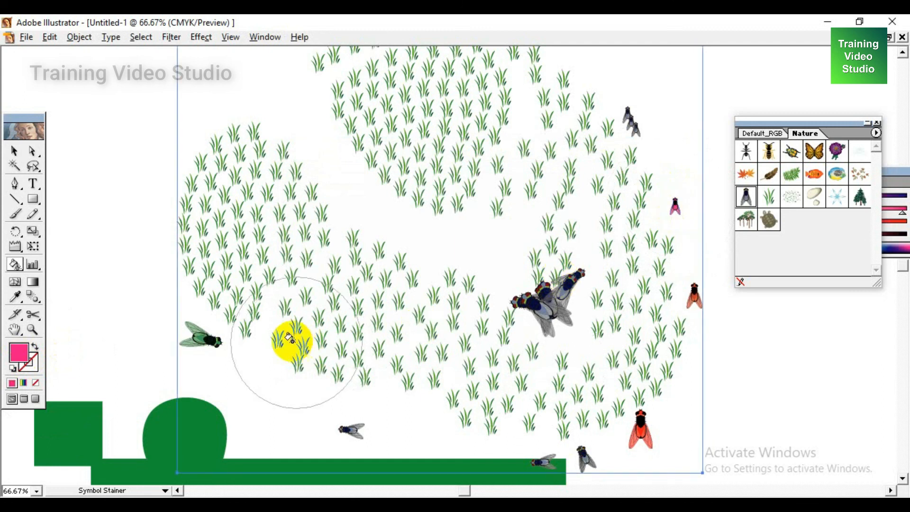
# Change the fill color to yellow FFFF00 and stain the cluster of three small flies at the grass's upper right
pyautogui.doubleClick(20, 355)
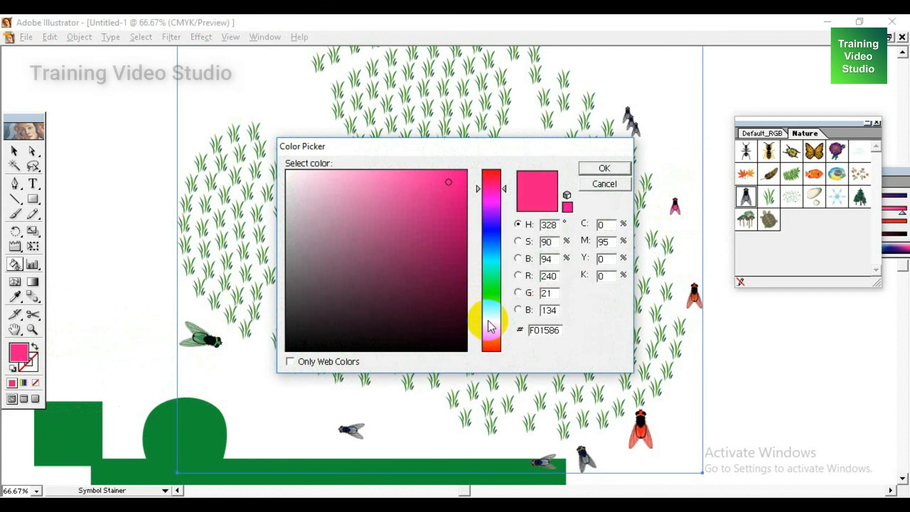
pyautogui.click(489, 323)
pyautogui.moveTo(450, 237); pyautogui.dragTo(484, 152)
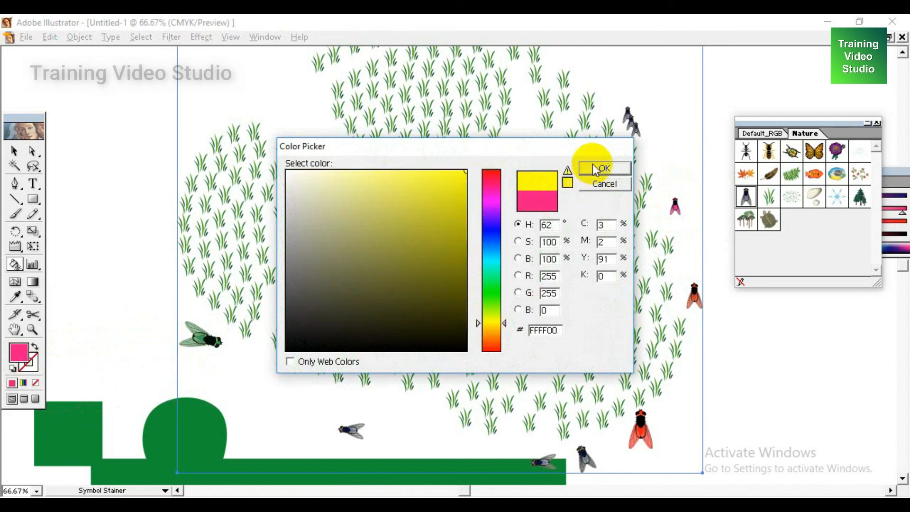
pyautogui.click(593, 168)
pyautogui.click(635, 129)
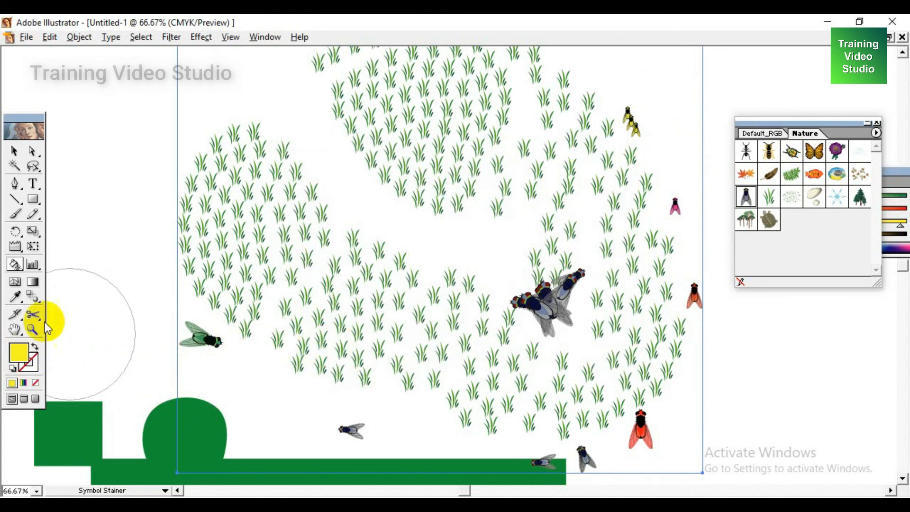
# Switch to the Symbol Screener tool and fade the far-left green fly to make it semi-transparent
pyautogui.click(13, 265)
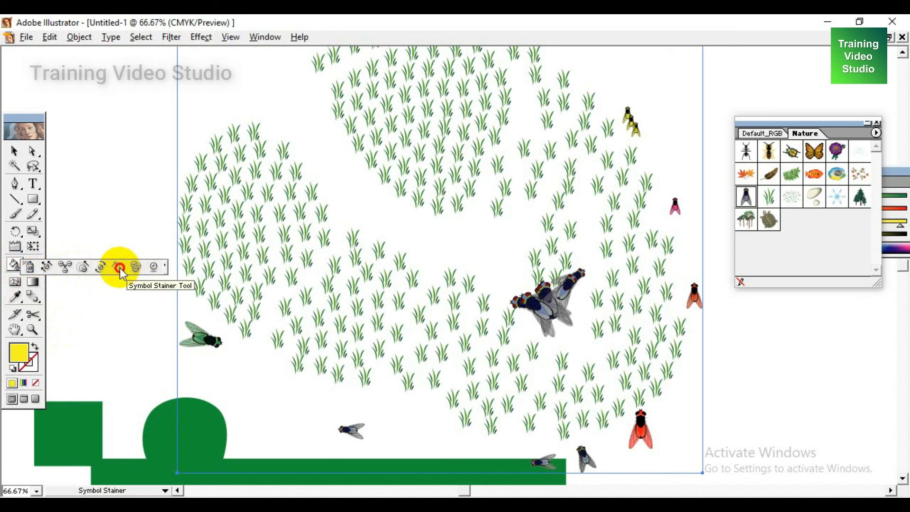
pyautogui.click(135, 266)
pyautogui.moveTo(499, 330)
pyautogui.mouseDown()
pyautogui.moveTo(545, 305)
pyautogui.moveTo(577, 358)
pyautogui.moveTo(624, 378)
pyautogui.moveTo(662, 315)
pyautogui.moveTo(695, 296)
pyautogui.moveTo(446, 327)
pyautogui.moveTo(536, 331)
pyautogui.moveTo(266, 349)
pyautogui.mouseUp()
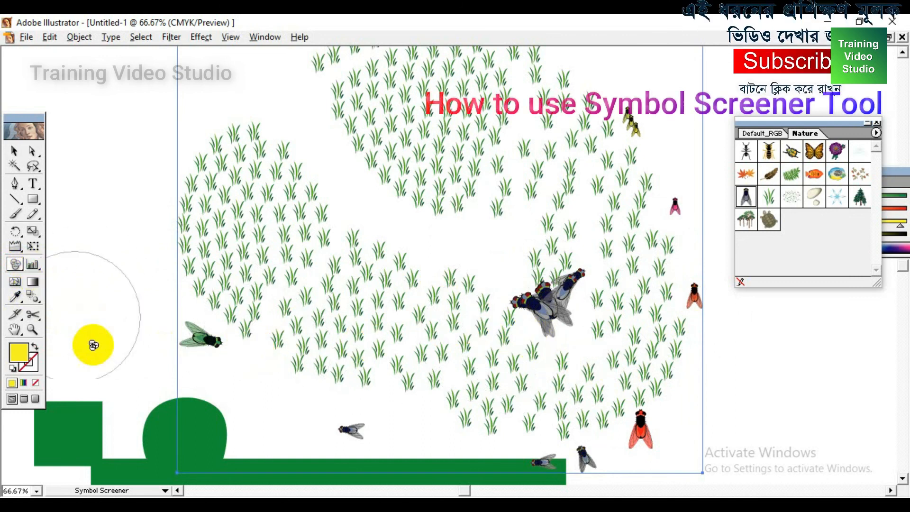
pyautogui.moveTo(183, 345)
pyautogui.mouseDown()
pyautogui.moveTo(212, 340)
pyautogui.moveTo(229, 386)
pyautogui.mouseUp()
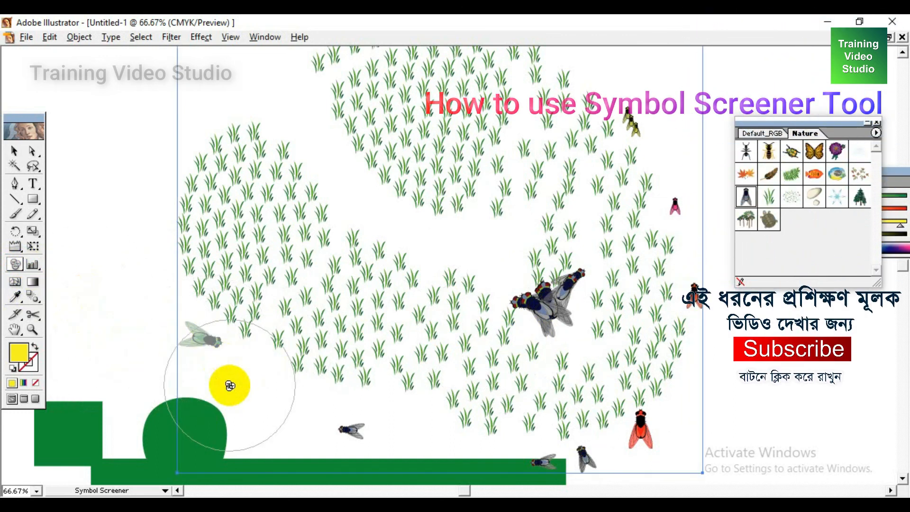
pyautogui.click(242, 252)
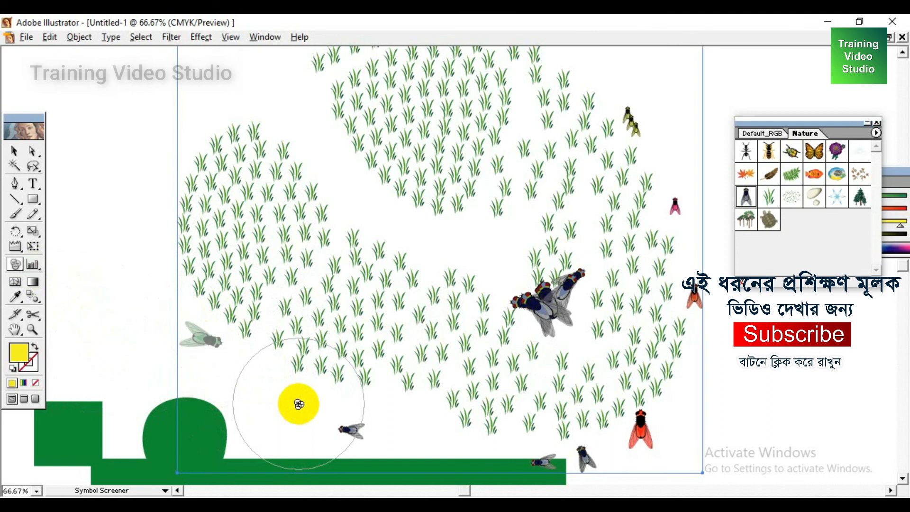
# Fade the two flies below the grass near the green bar's end with Symbol Screener and restore their opacity
pyautogui.click(547, 463)
pyautogui.click(578, 461)
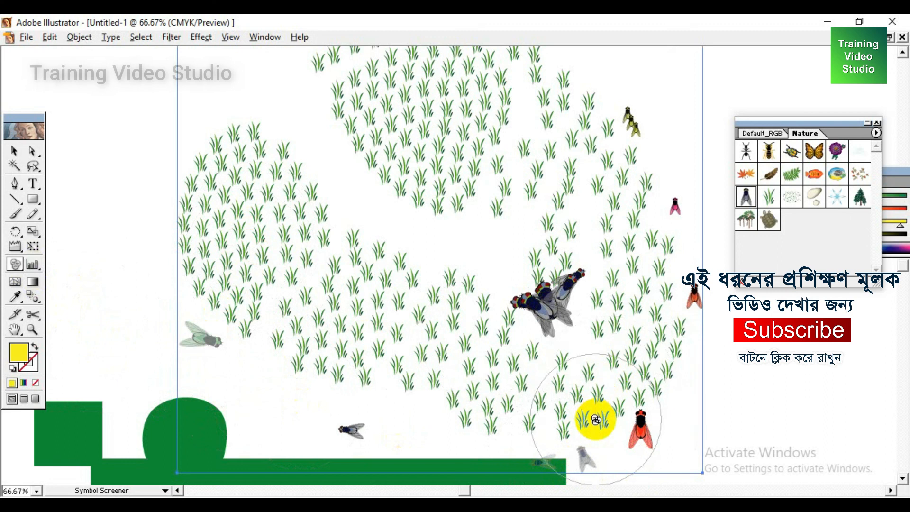
pyautogui.keyDown('alt'); pyautogui.click(587, 460); pyautogui.keyUp('alt')
pyautogui.keyDown('alt'); pyautogui.click(587, 465); pyautogui.keyUp('alt')
pyautogui.keyDown('alt'); pyautogui.click(586, 465); pyautogui.keyUp('alt')
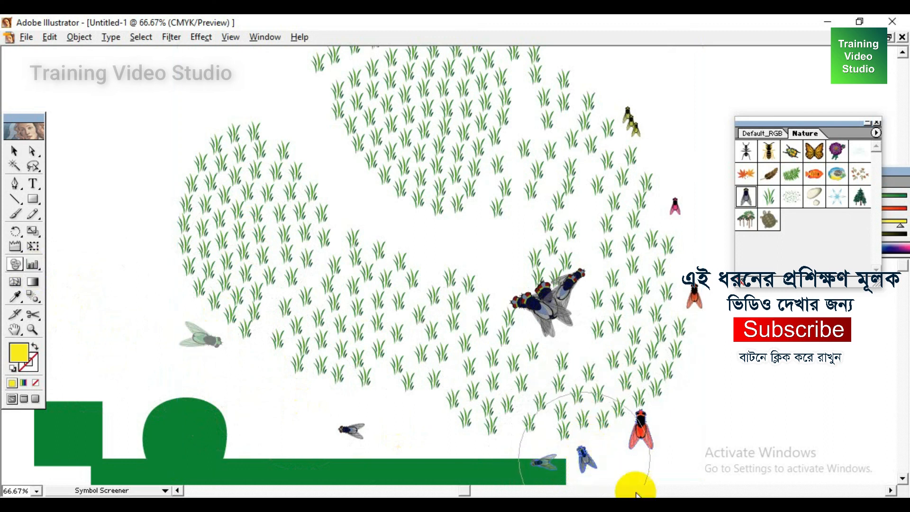
# Fade the cluster of large flies in the grass and restore the far-left green fly to full opacity
pyautogui.click(549, 313)
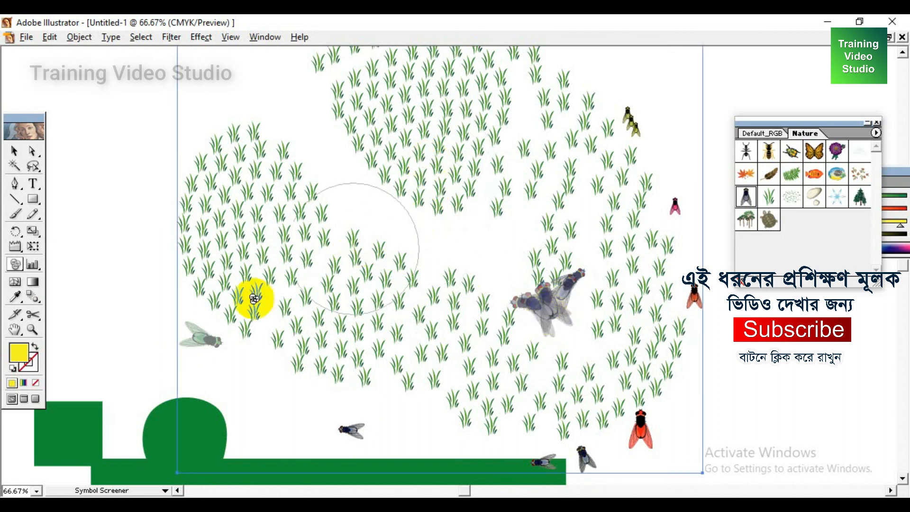
pyautogui.click(208, 341)
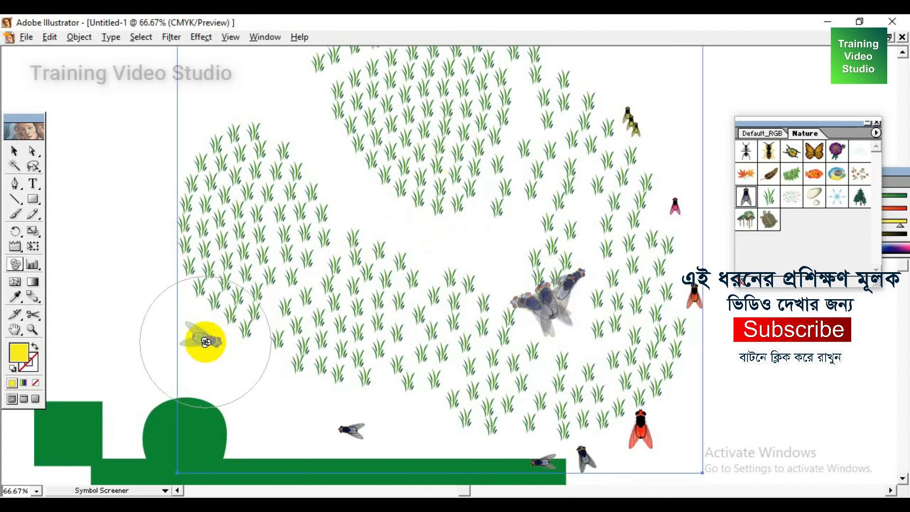
pyautogui.keyDown('alt'); pyautogui.click(204, 339); pyautogui.keyUp('alt')
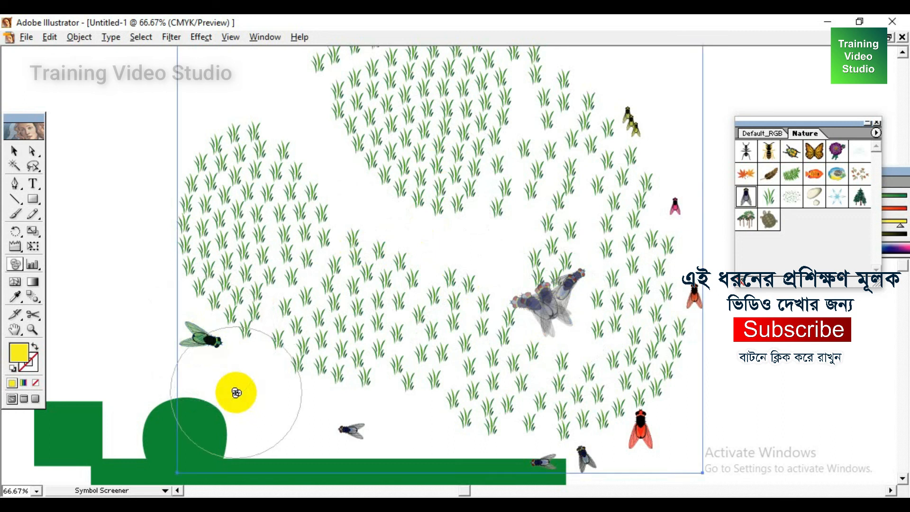